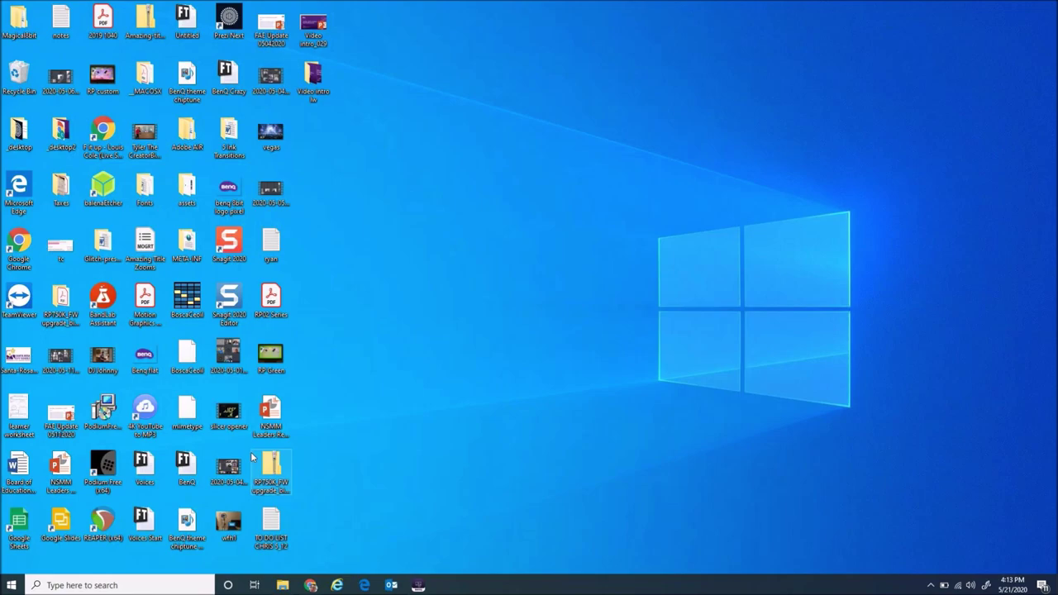
Launch InstaShare from its taskbar icon to bring up the Device list
{"action": "left_click", "coordinate": [418, 585]}
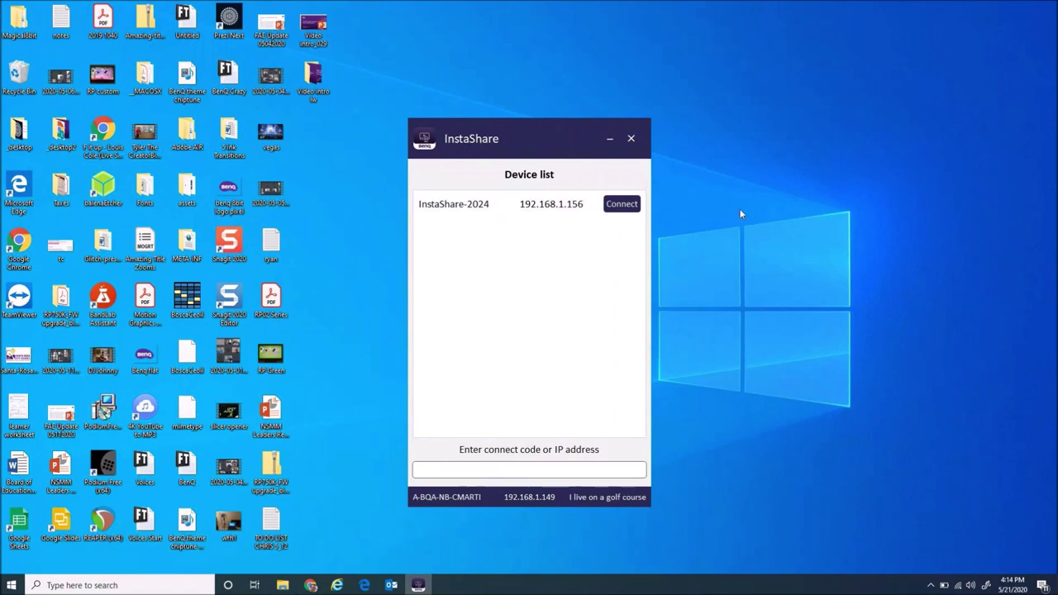
Start connecting to InstaShare-2024 at 192.168.1.156 so its password prompt appears
{"action": "left_click", "coordinate": [632, 209]}
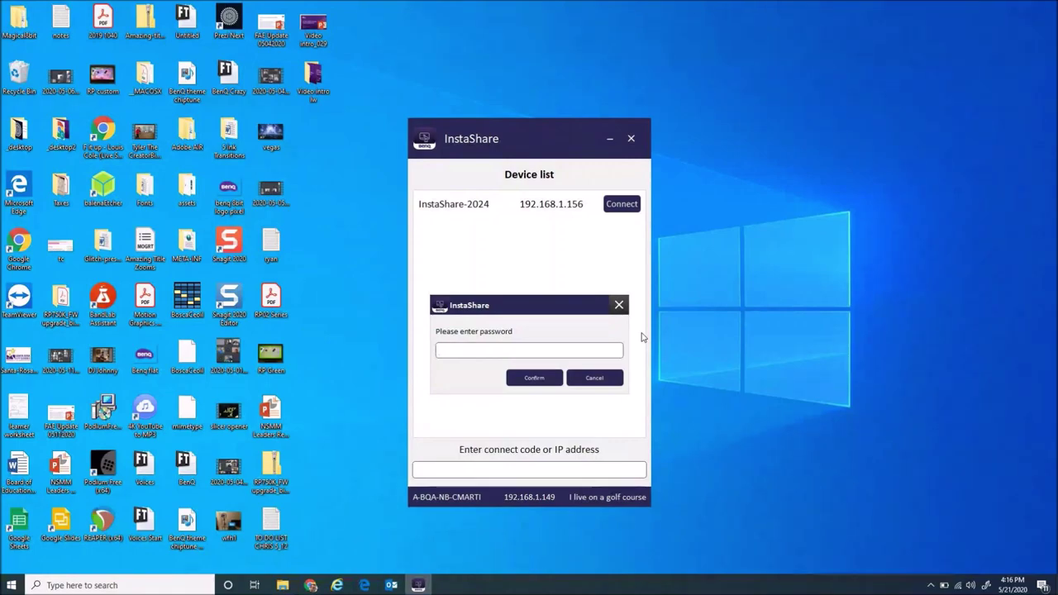
Enter the display's connect code and confirm it to connect to InstaShare-2024
{"action": "type", "text": "751"}
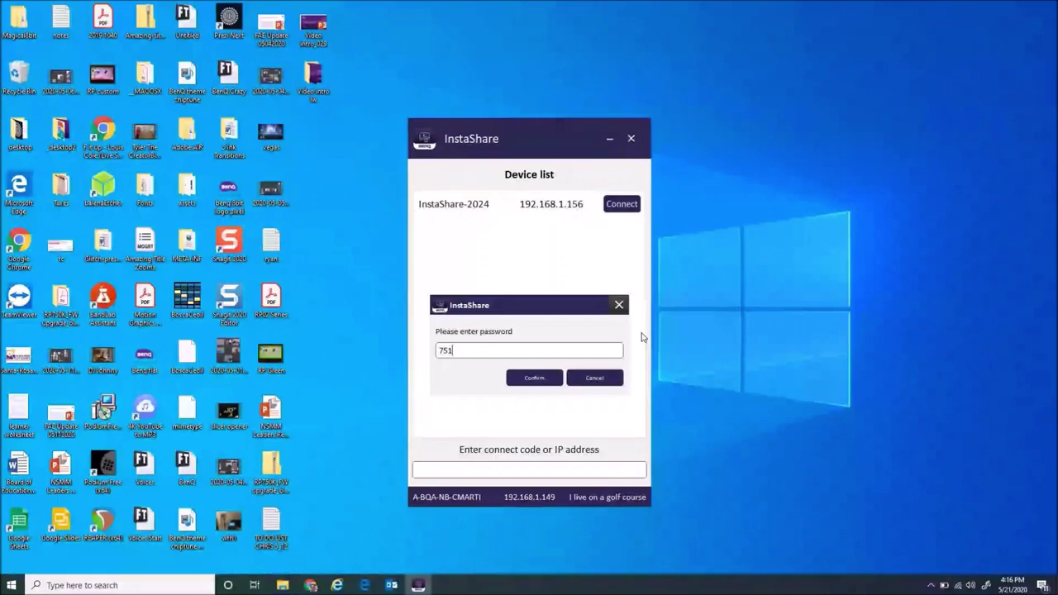
{"action": "type", "text": "566"}
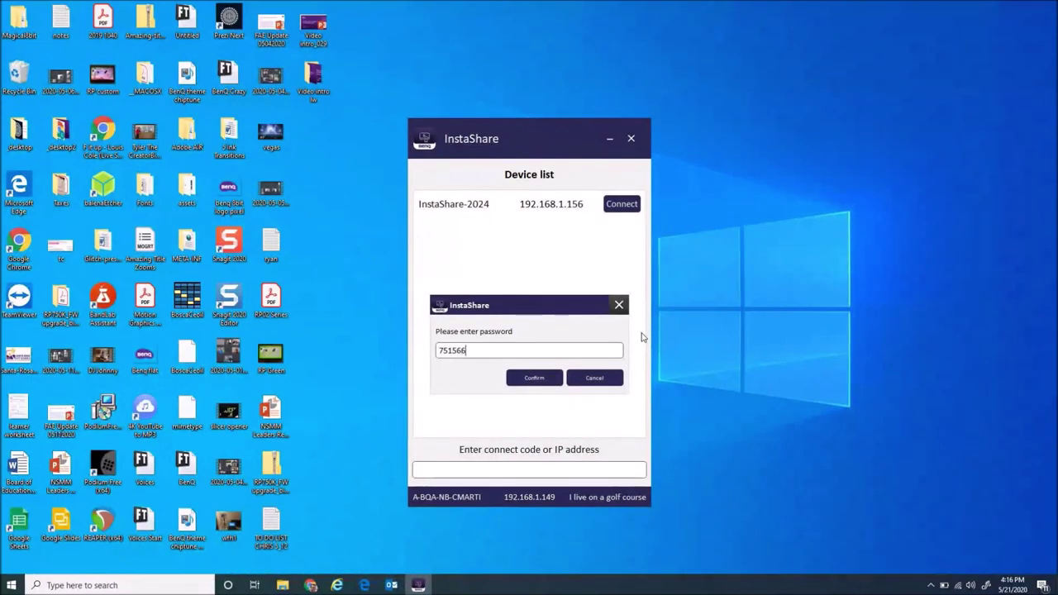
{"action": "left_click", "coordinate": [544, 384]}
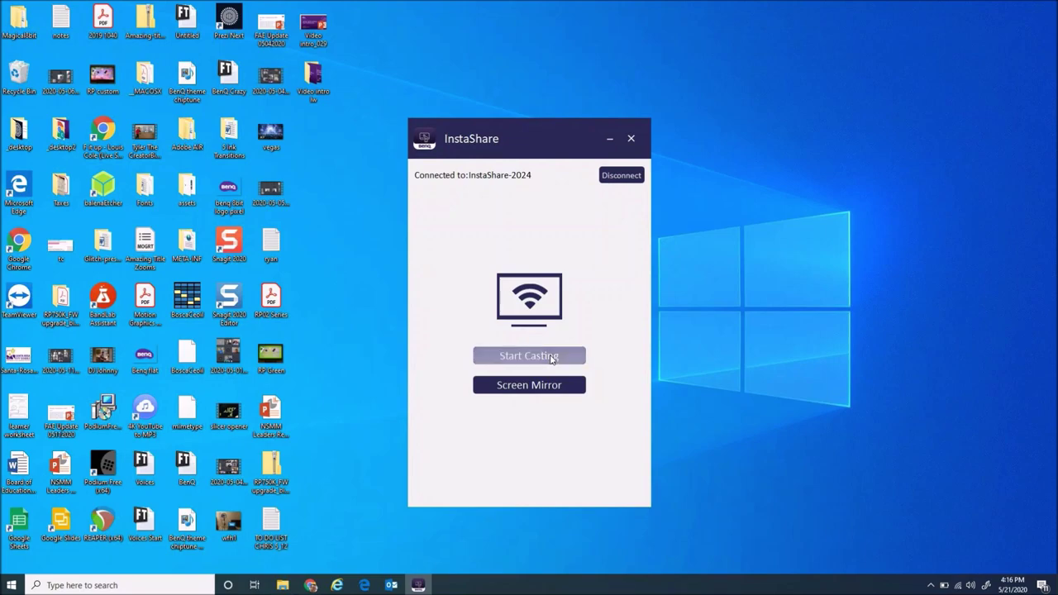
Cast the PC to the panel while opening Video intro_029 in PowerPoint, then stop casting
{"action": "left_click", "coordinate": [552, 358]}
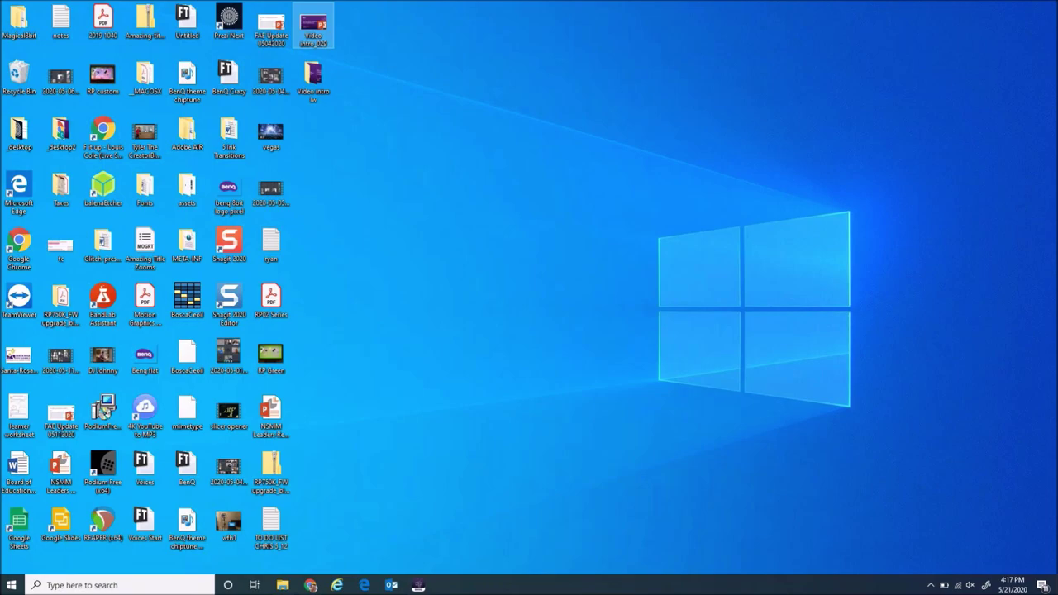
{"action": "key", "text": "Return"}
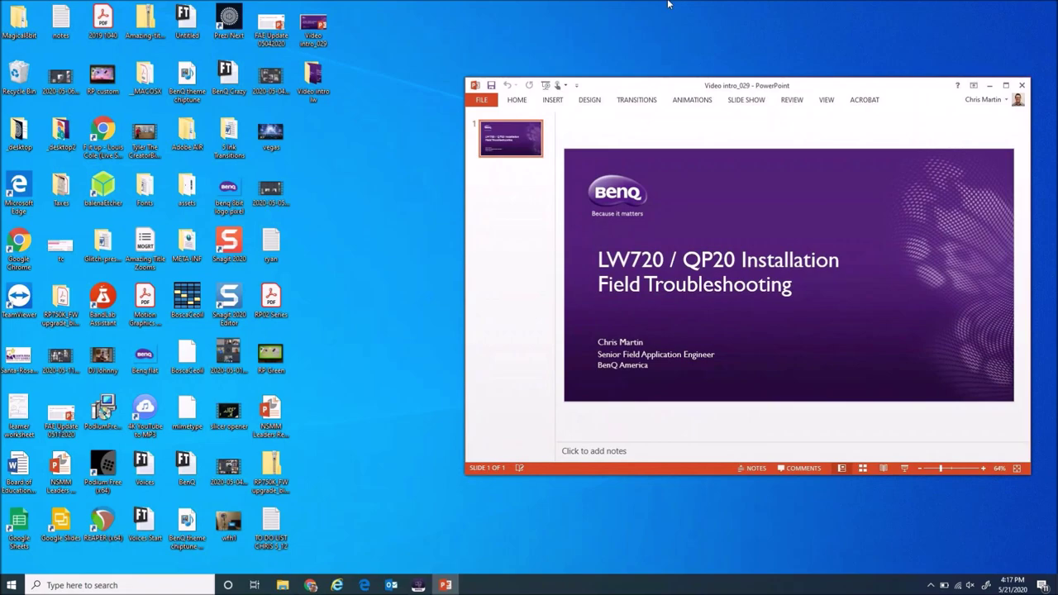
{"action": "left_click", "coordinate": [989, 86]}
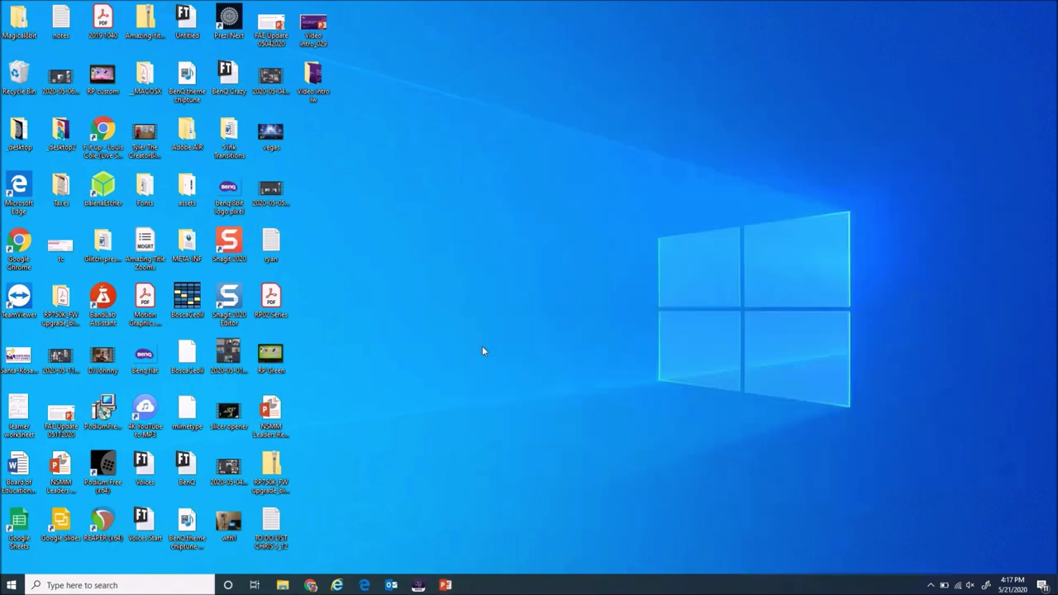
{"action": "left_click", "coordinate": [418, 585]}
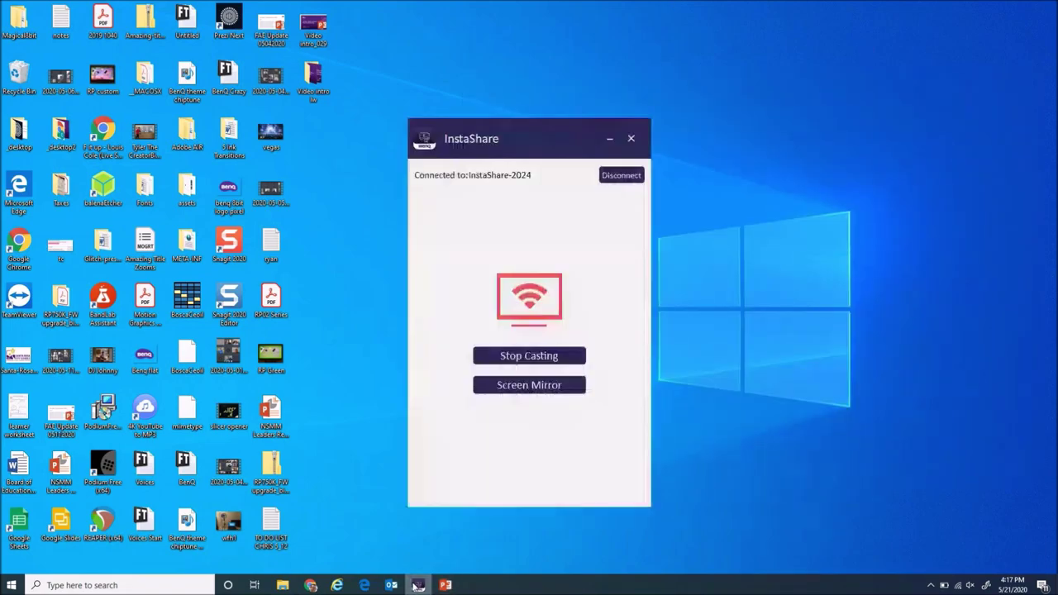
{"action": "left_click", "coordinate": [520, 359]}
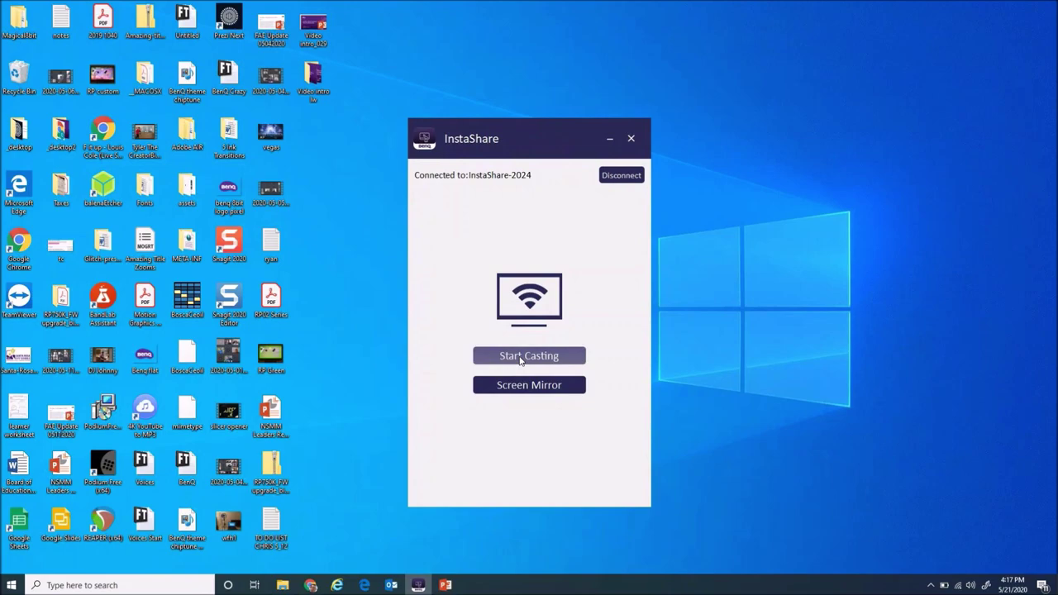
Mirror the panel's screen full screen on the PC, then back out to the panel home screen
{"action": "left_click", "coordinate": [525, 390]}
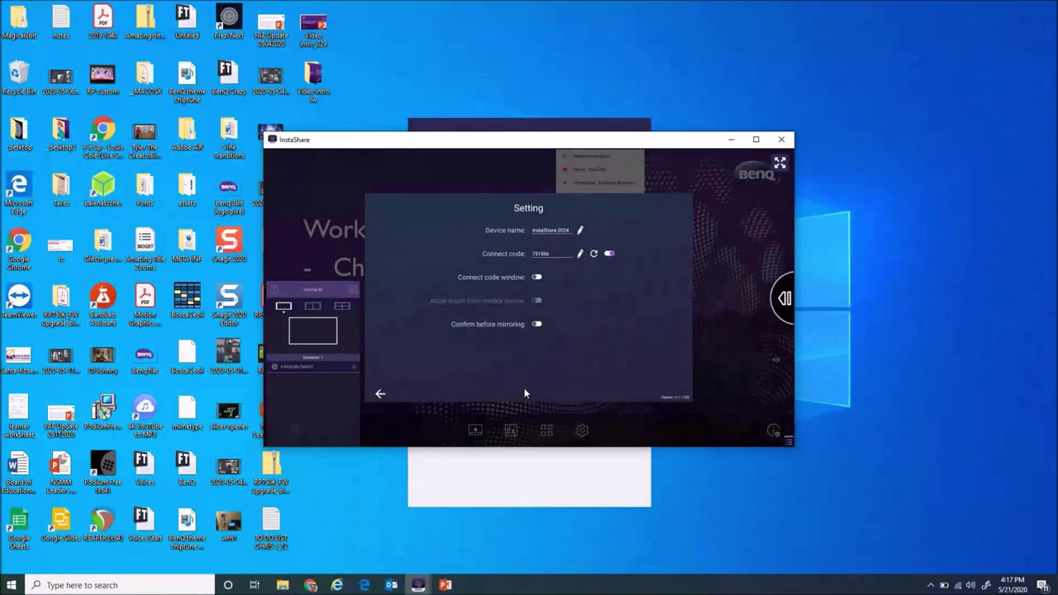
{"action": "left_click", "coordinate": [780, 163]}
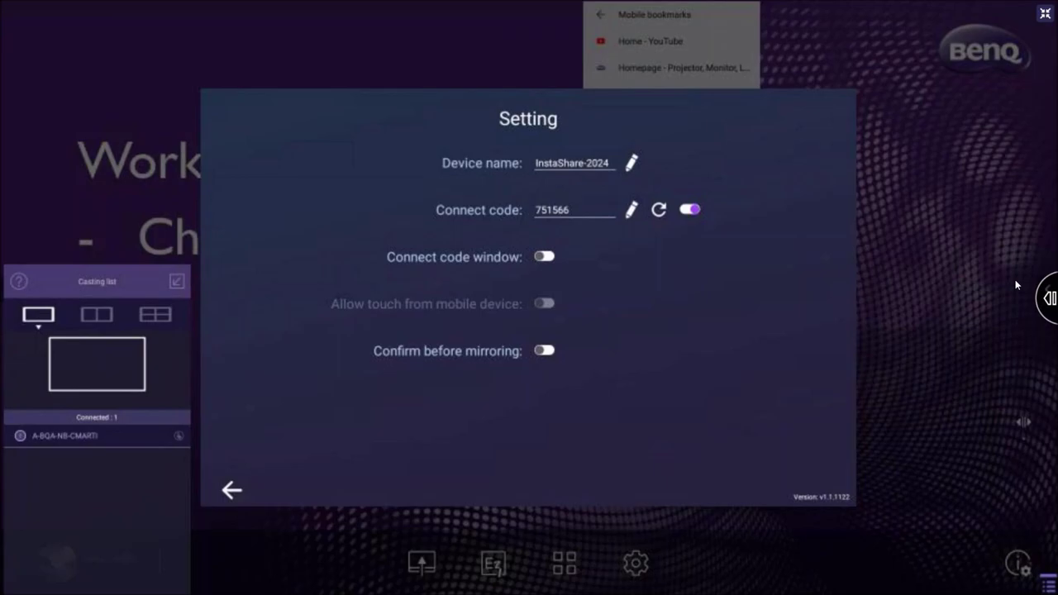
{"action": "key", "text": "Escape"}
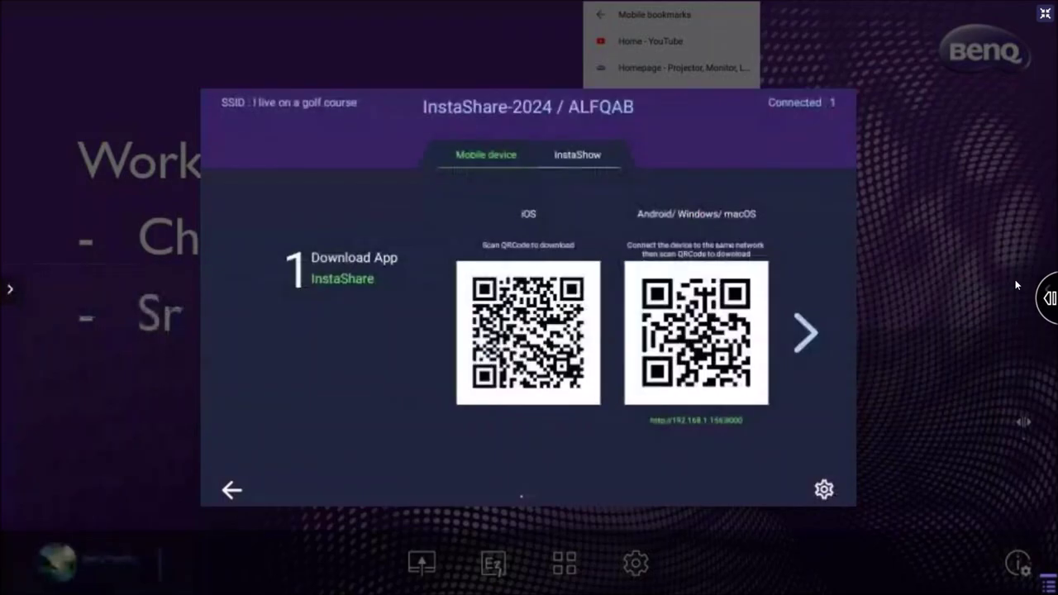
{"action": "key", "text": "Escape"}
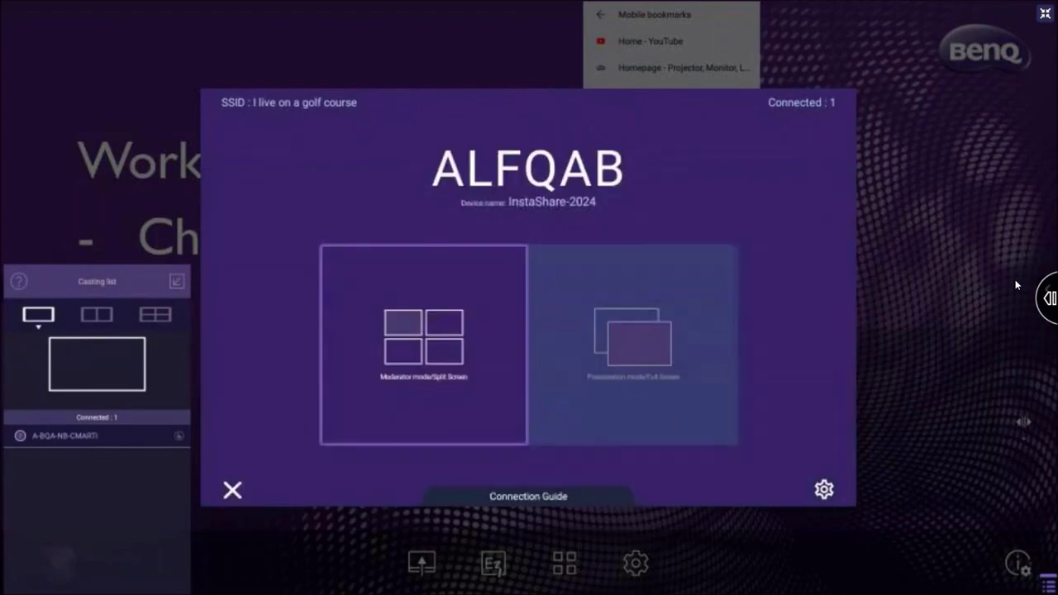
{"action": "key", "text": "Escape"}
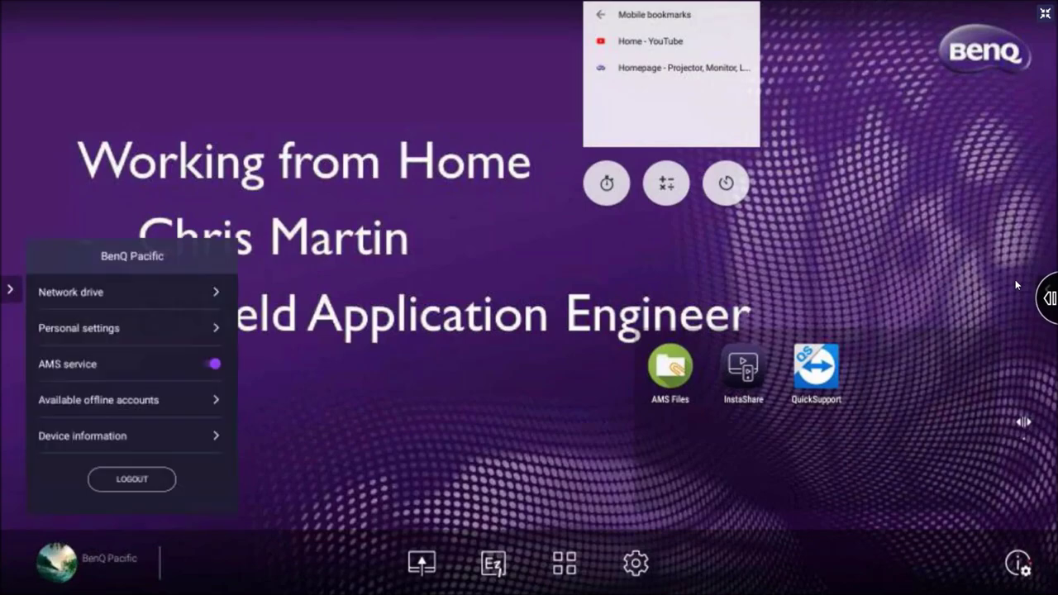
Log out of the panel account and dismiss the Input Source / Wi-Fi Source connection panel
{"action": "key", "text": "Return"}
{"action": "key", "text": "Return"}
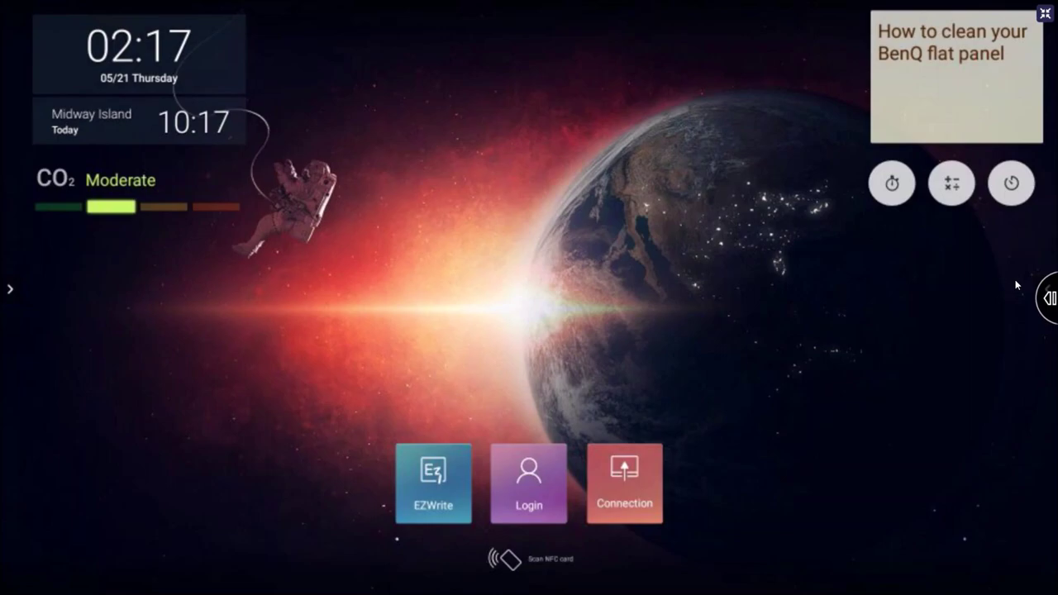
{"action": "left_click", "coordinate": [434, 483]}
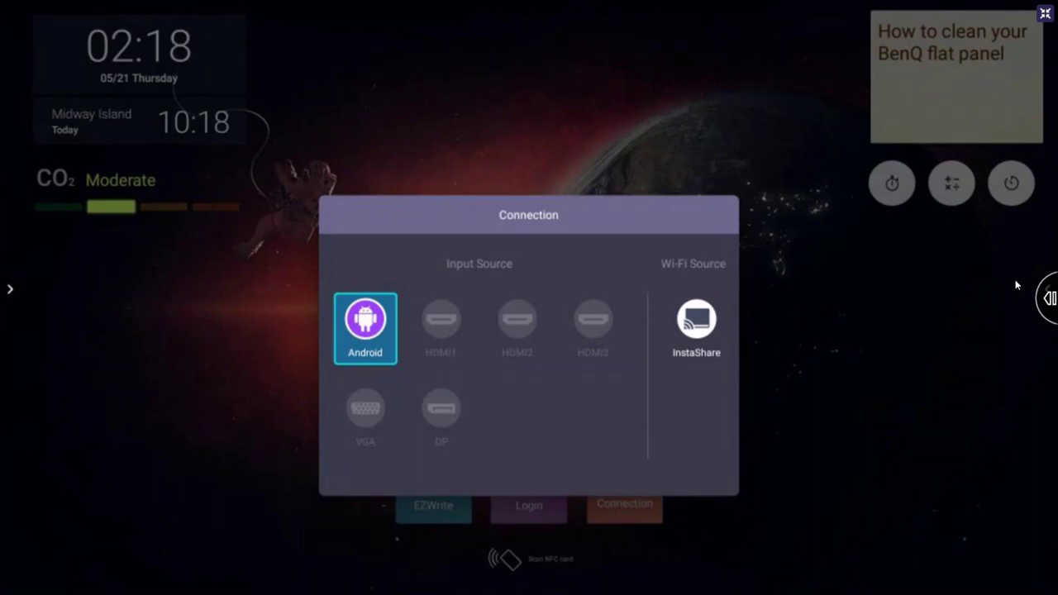
{"action": "key", "text": "Escape"}
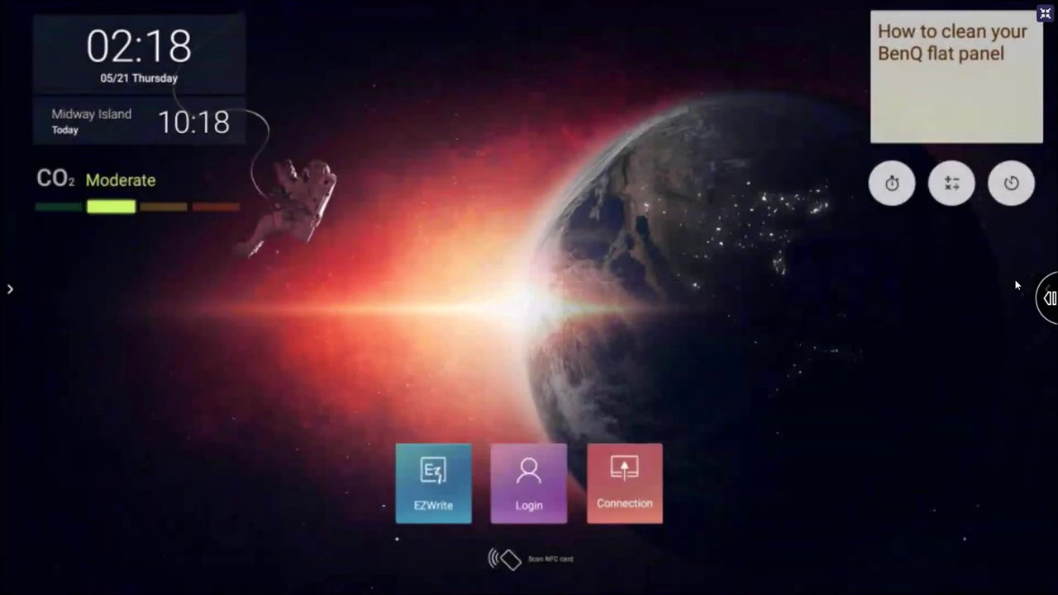
{"action": "key", "text": "Return"}
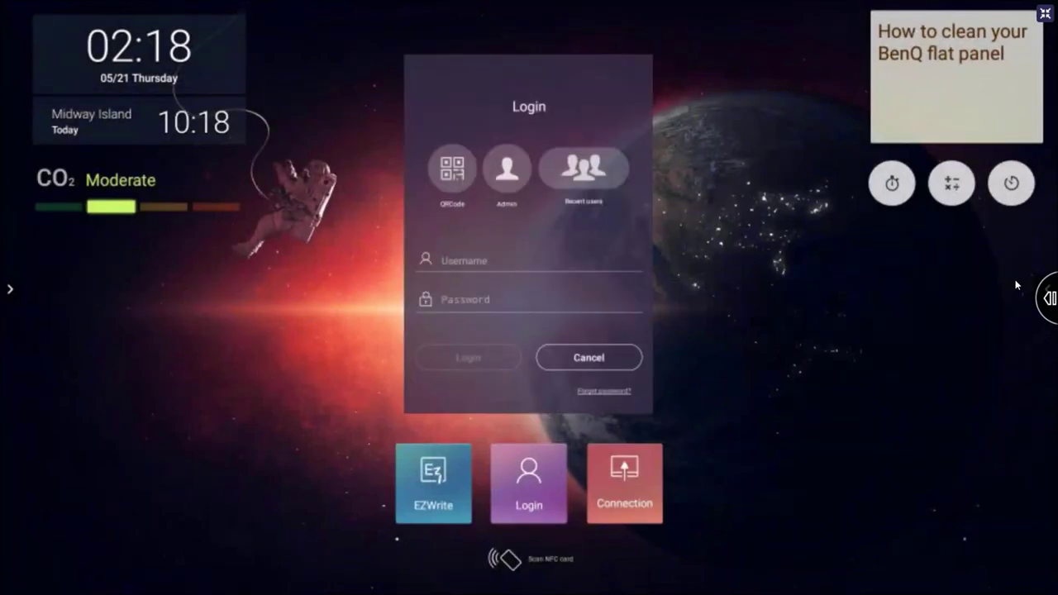
{"action": "key", "text": "Tab"}
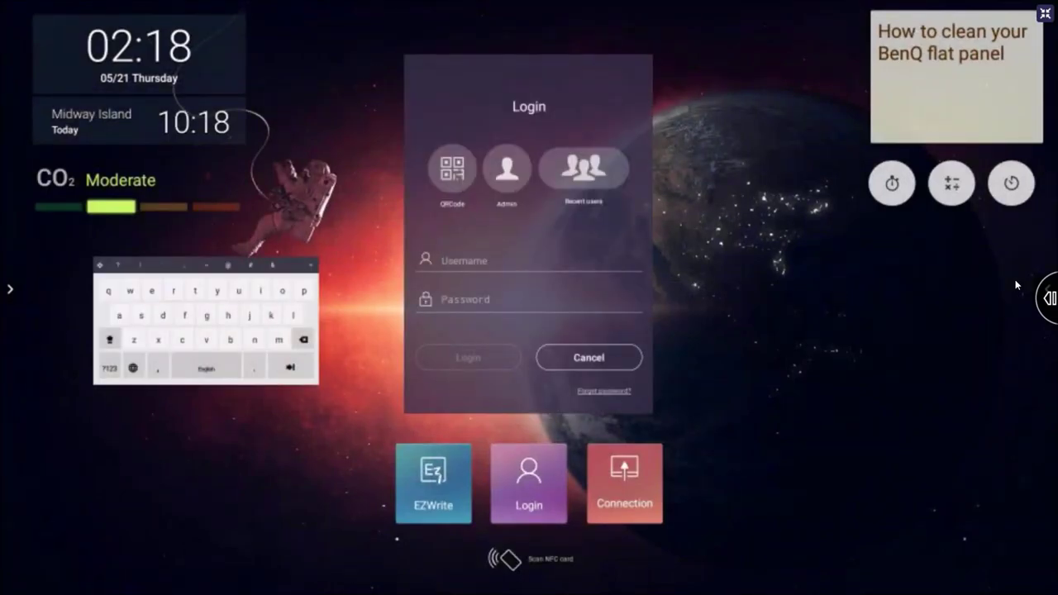
{"action": "left_click_drag", "start_coordinate": [104, 264], "coordinate": [409, 302]}
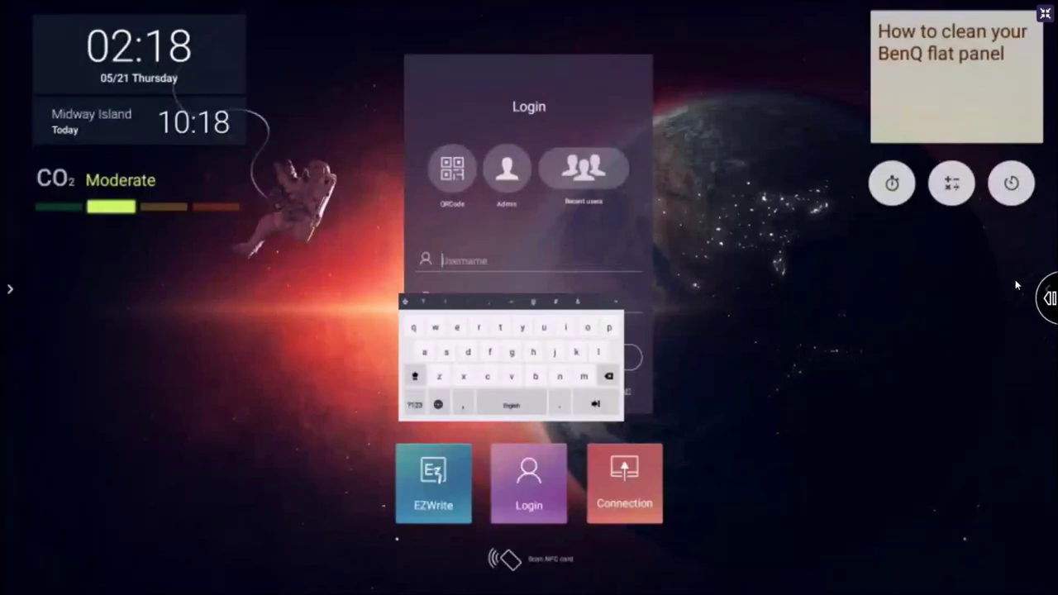
{"action": "left_click_drag", "start_coordinate": [409, 299], "coordinate": [132, 308]}
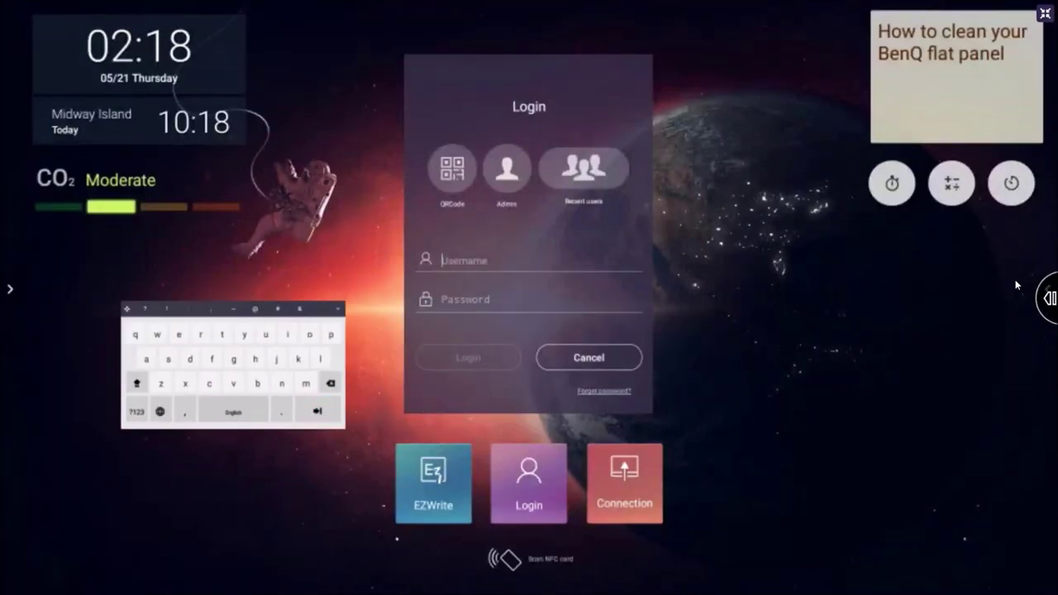
{"action": "left_click", "coordinate": [589, 357]}
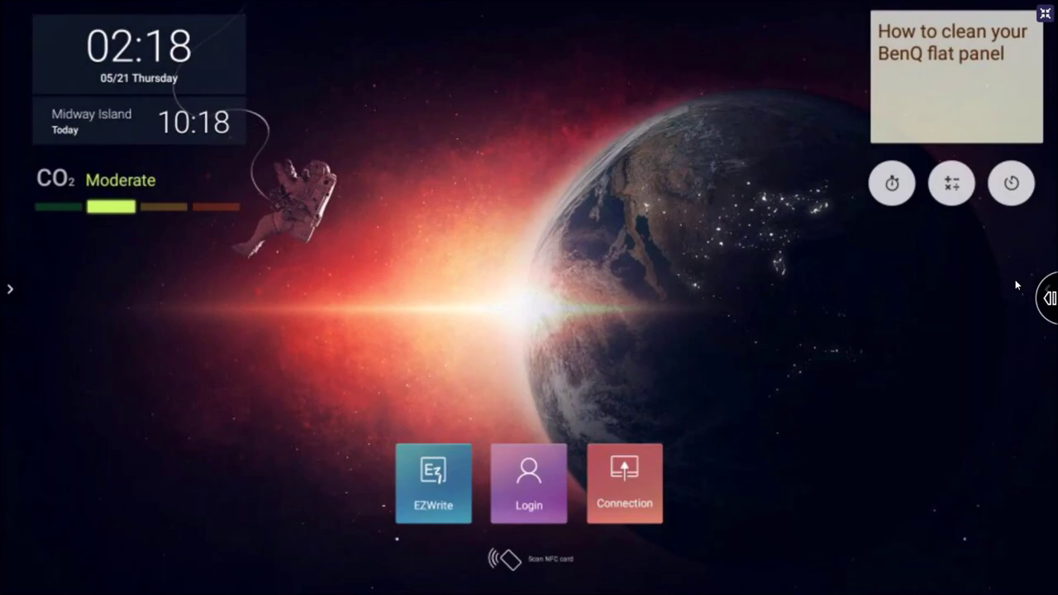
Open the panel's Login tile and choose QRCode sign-in
{"action": "left_click", "coordinate": [529, 483]}
{"action": "left_click", "coordinate": [452, 168]}
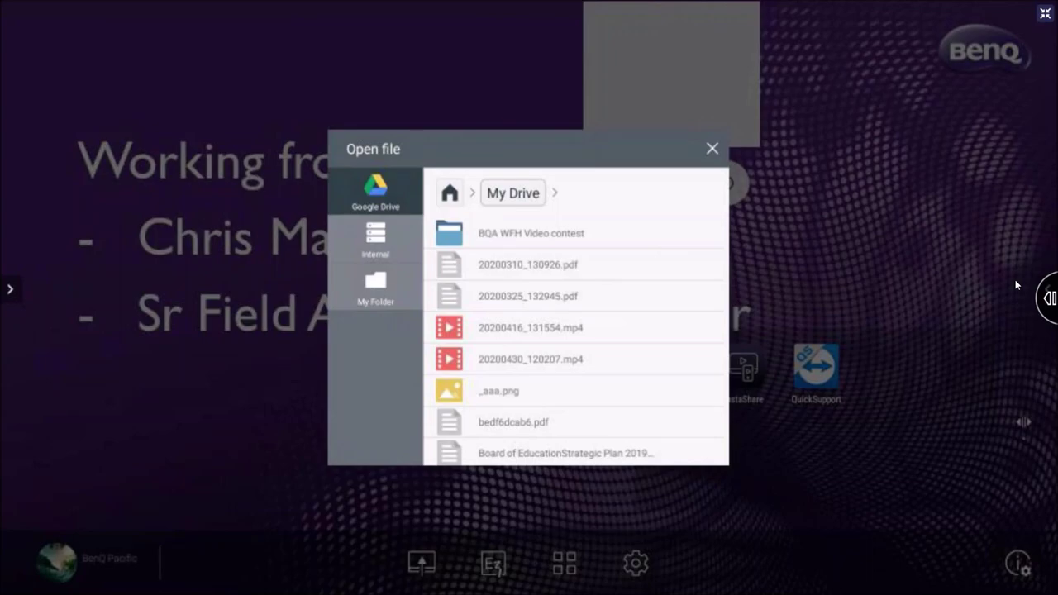
Open Santa-Rosa-City-Schools-630x400.png from My Drive in Multimedia just once, then return home
{"action": "scroll", "coordinate": [574, 339], "scroll_direction": "down", "scroll_amount": 5}
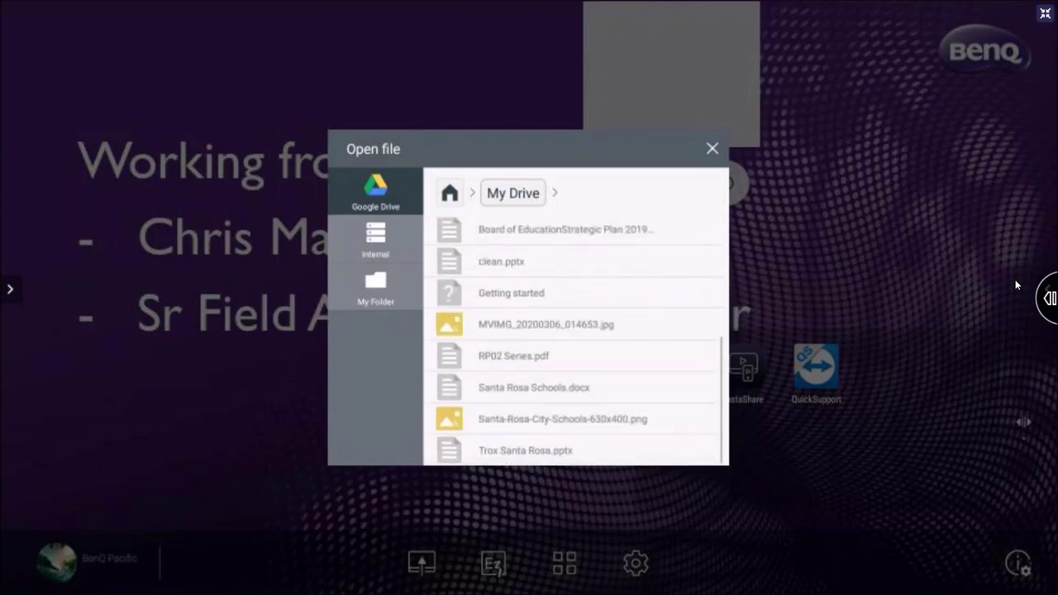
{"action": "left_click", "coordinate": [562, 418]}
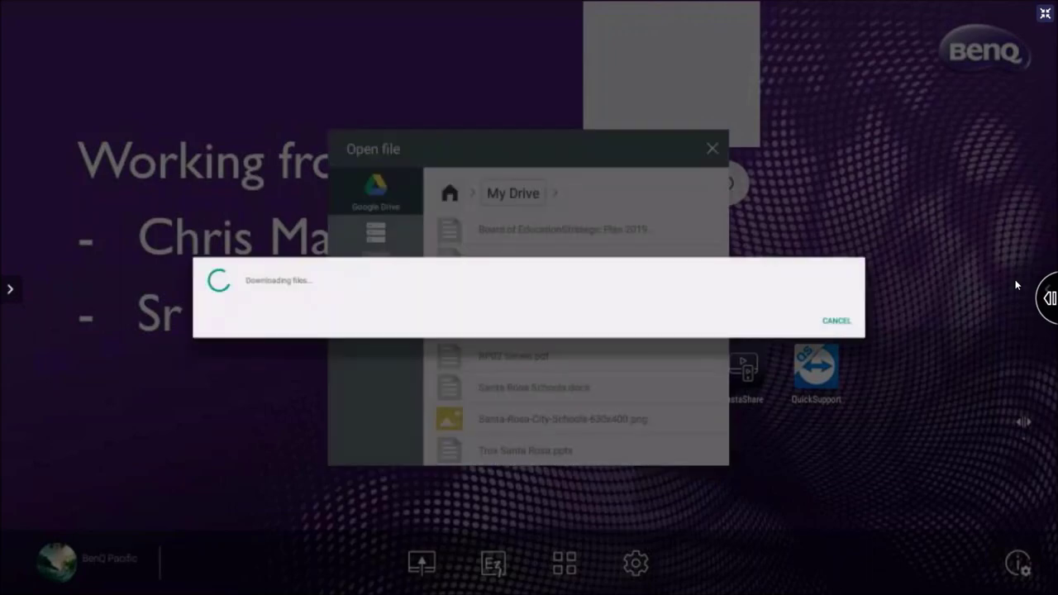
{"action": "left_click", "coordinate": [833, 326]}
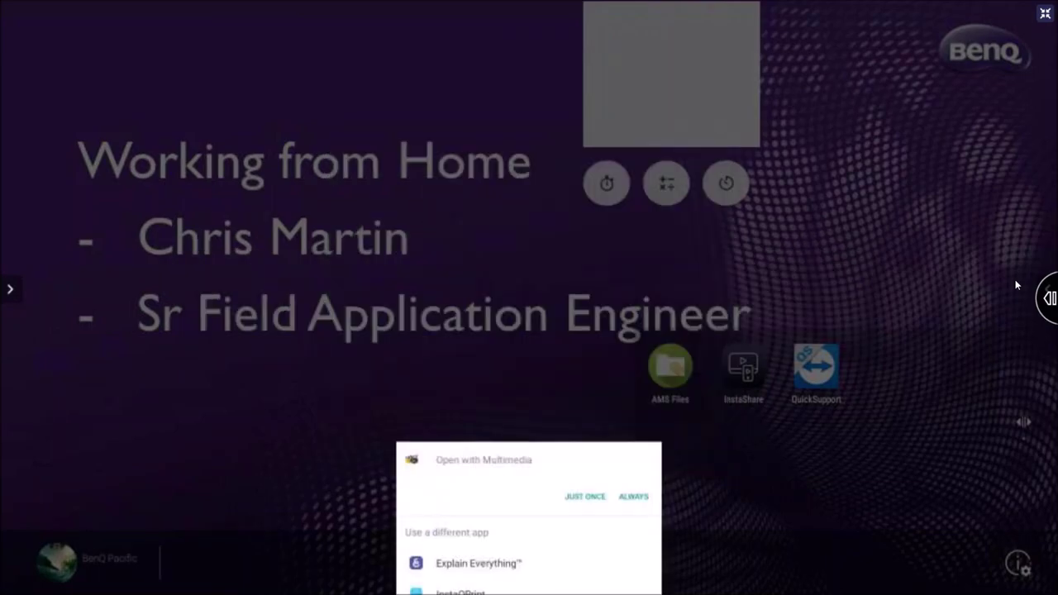
{"action": "left_click", "coordinate": [584, 496]}
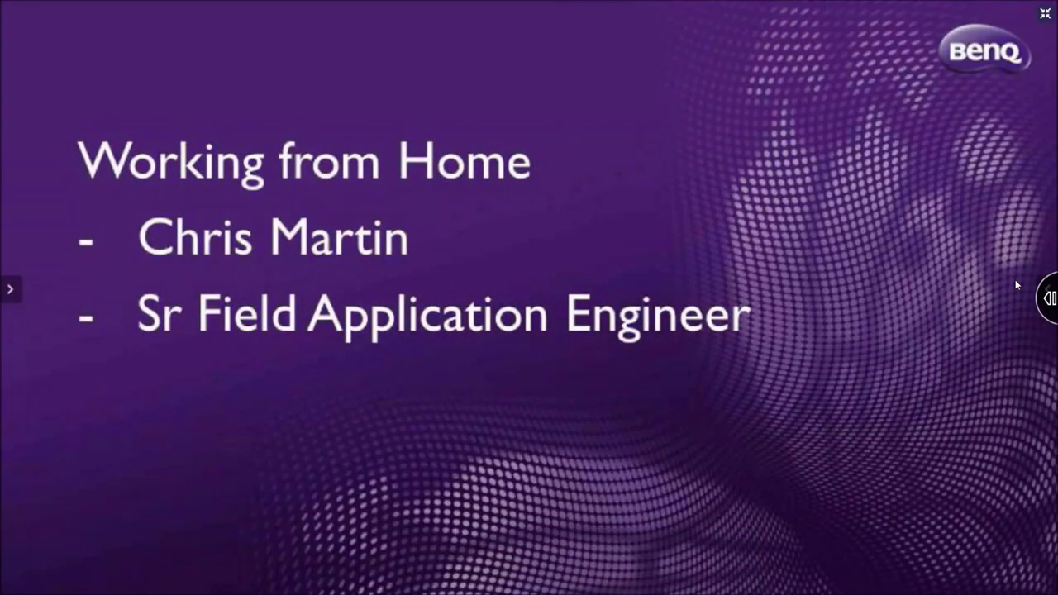
{"action": "left_click", "coordinate": [9, 288]}
{"action": "left_click", "coordinate": [15, 471]}
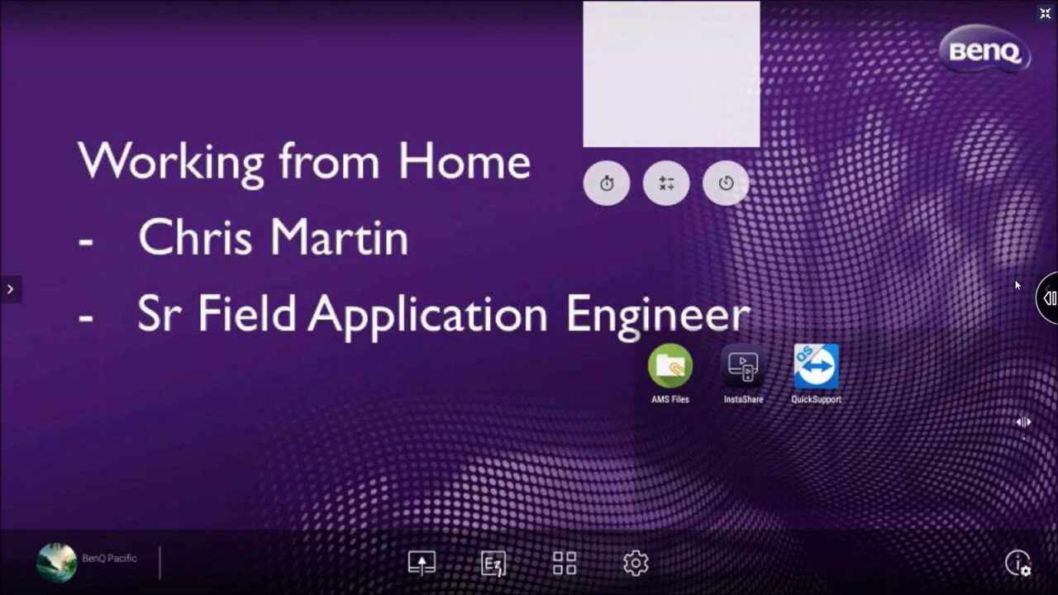
Launch EZWrite from the launcher's bottom bar onto a blank page 1 of 1
{"action": "left_click", "coordinate": [493, 563]}
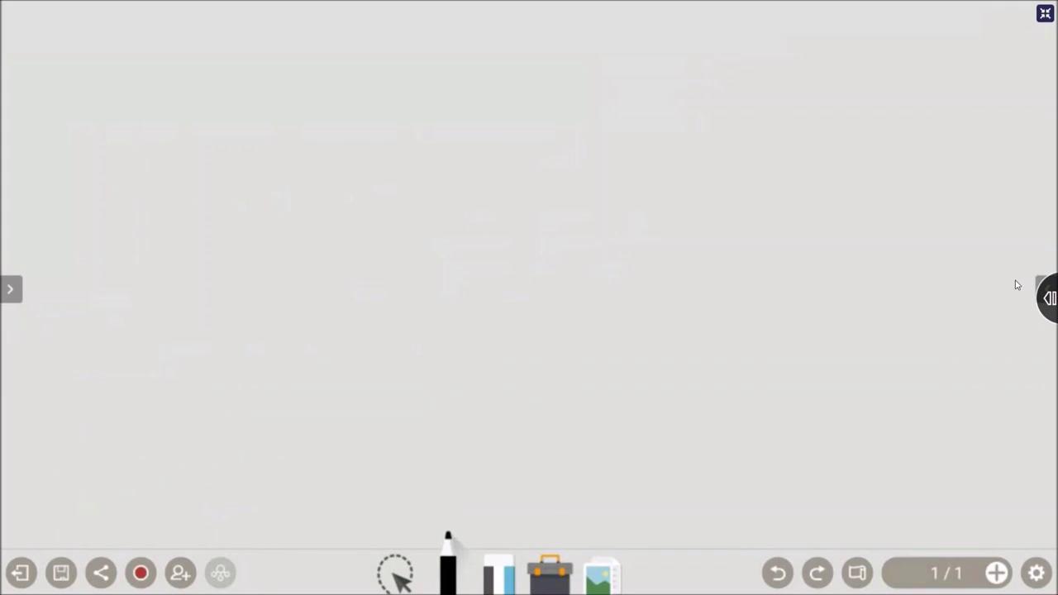
Draw a downward arrow, then show the room's Invite QR code and dismiss it
{"action": "mouse_move", "coordinate": [213, 295]}
{"action": "left_mouse_down"}
{"action": "mouse_move", "coordinate": [195, 359]}
{"action": "mouse_move", "coordinate": [190, 511]}
{"action": "left_mouse_up"}
{"action": "left_click_drag", "start_coordinate": [147, 467], "coordinate": [213, 484]}
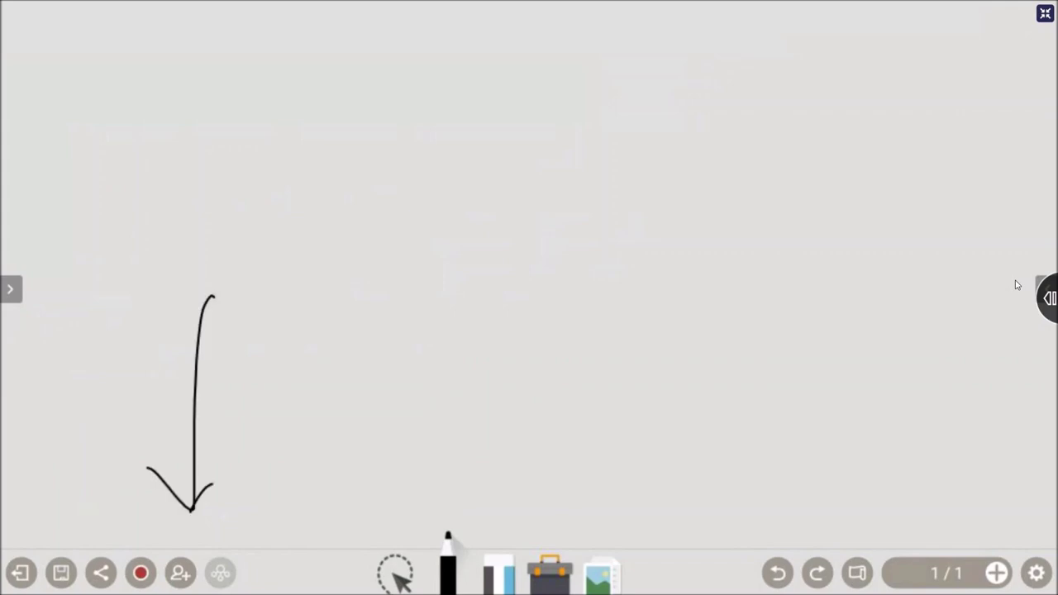
{"action": "left_click", "coordinate": [180, 573]}
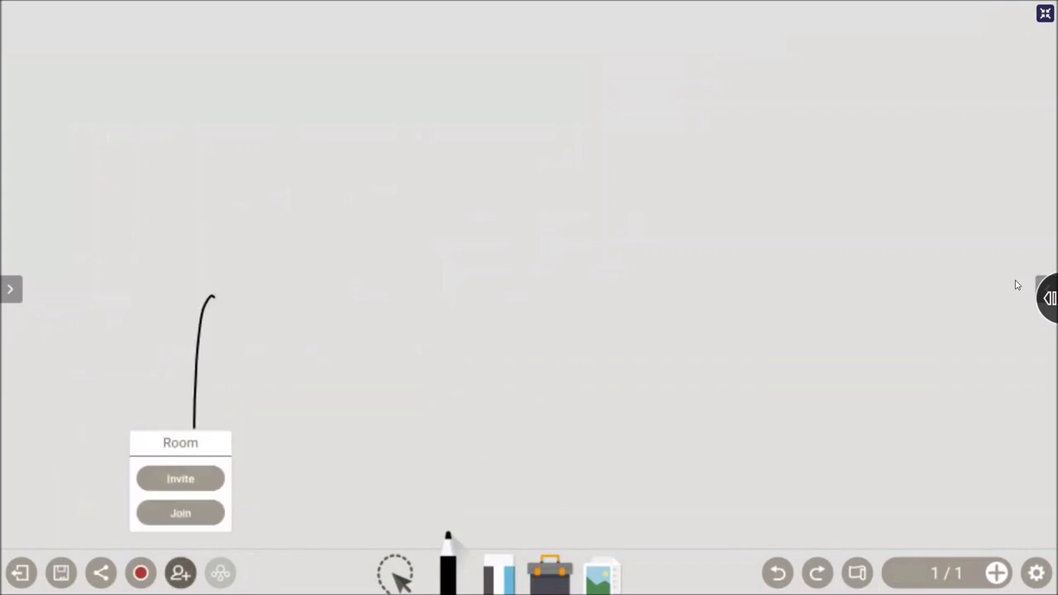
{"action": "key", "text": "Escape"}
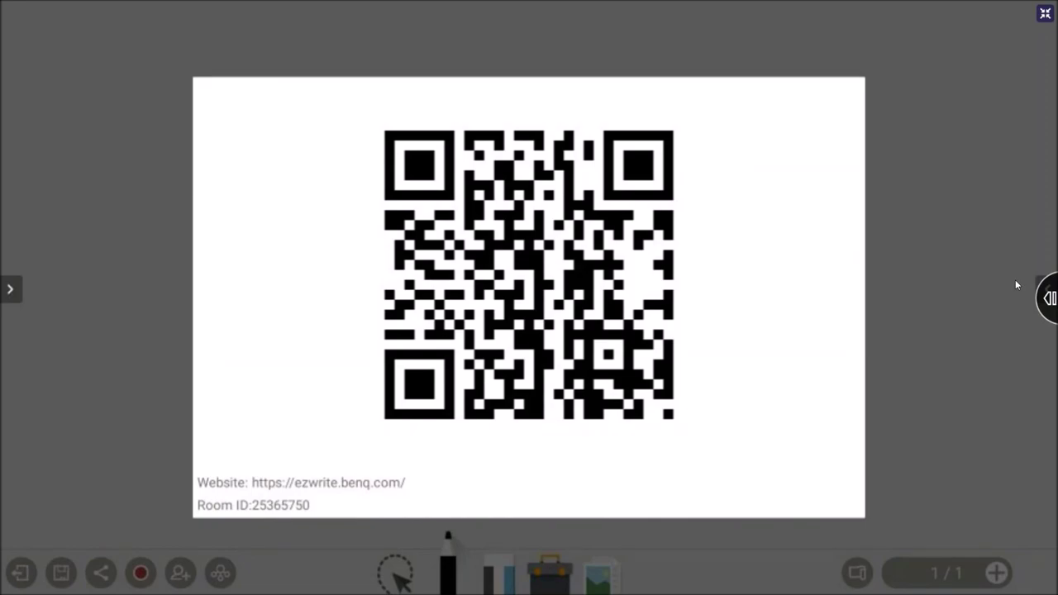
{"action": "left_click", "coordinate": [1017, 285]}
Draw a smiley face with two eyes, a nose and a smiling mouth near the top centre
{"action": "mouse_move", "coordinate": [530, 54]}
{"action": "left_mouse_down"}
{"action": "mouse_move", "coordinate": [515, 42]}
{"action": "mouse_move", "coordinate": [661, 118]}
{"action": "mouse_move", "coordinate": [500, 42]}
{"action": "left_mouse_up"}
{"action": "left_click", "coordinate": [491, 97]}
{"action": "left_click", "coordinate": [579, 81]}
{"action": "left_click_drag", "start_coordinate": [521, 104], "coordinate": [561, 98]}
{"action": "left_click_drag", "start_coordinate": [491, 154], "coordinate": [580, 154]}
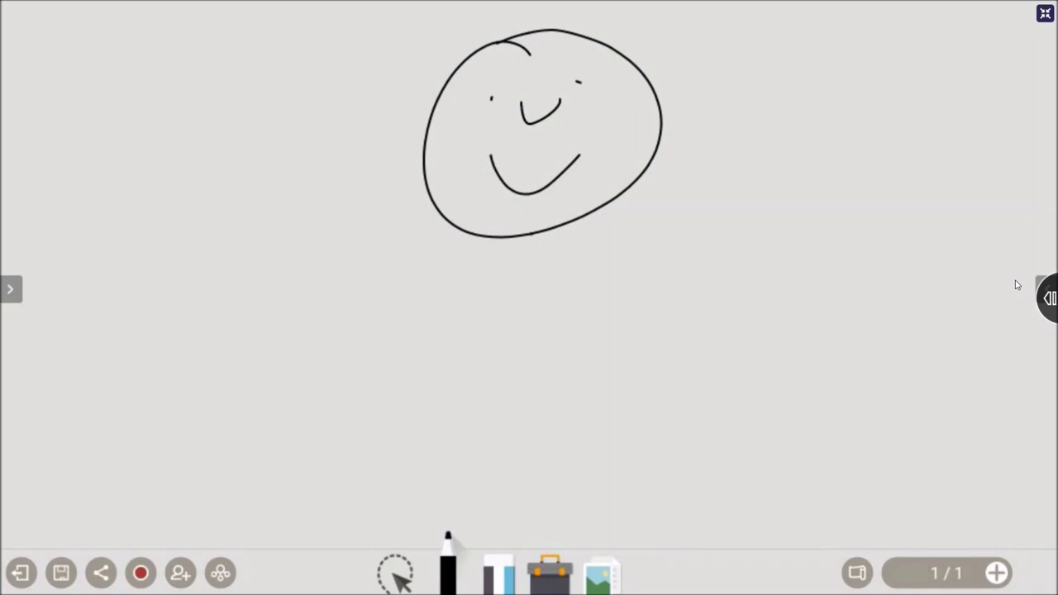
Draw the stick-figure torso, legs and arms under the smiley in black
{"action": "left_click_drag", "start_coordinate": [533, 236], "coordinate": [467, 504]}
{"action": "left_click_drag", "start_coordinate": [535, 411], "coordinate": [578, 450]}
{"action": "mouse_move", "coordinate": [533, 307]}
{"action": "left_mouse_down"}
{"action": "mouse_move", "coordinate": [586, 265]}
{"action": "mouse_move", "coordinate": [482, 317]}
{"action": "left_mouse_up"}
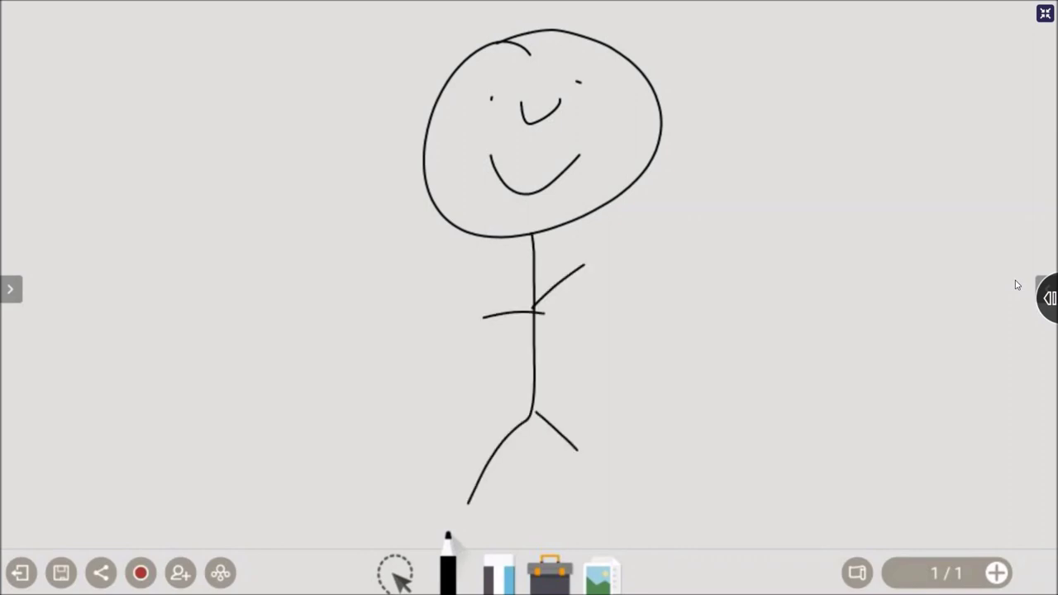
Switch the pen to red and draw wing lines spreading from both arms
{"action": "left_click", "coordinate": [447, 566]}
{"action": "left_click", "coordinate": [605, 460]}
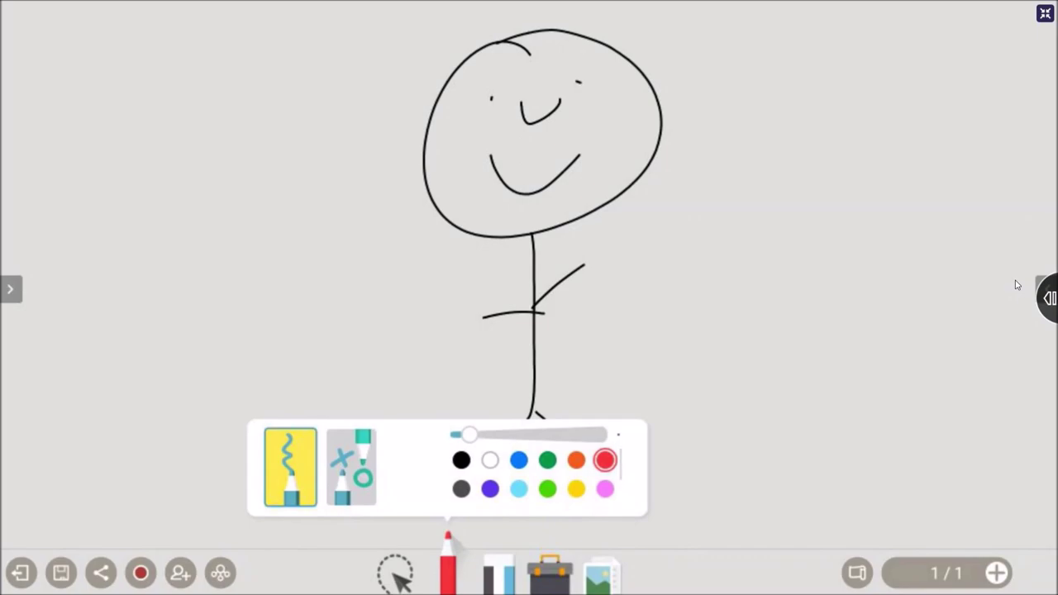
{"action": "left_click_drag", "start_coordinate": [647, 295], "coordinate": [829, 317]}
{"action": "mouse_move", "coordinate": [446, 324]}
{"action": "left_mouse_down"}
{"action": "mouse_move", "coordinate": [395, 319]}
{"action": "mouse_move", "coordinate": [111, 378]}
{"action": "left_mouse_up"}
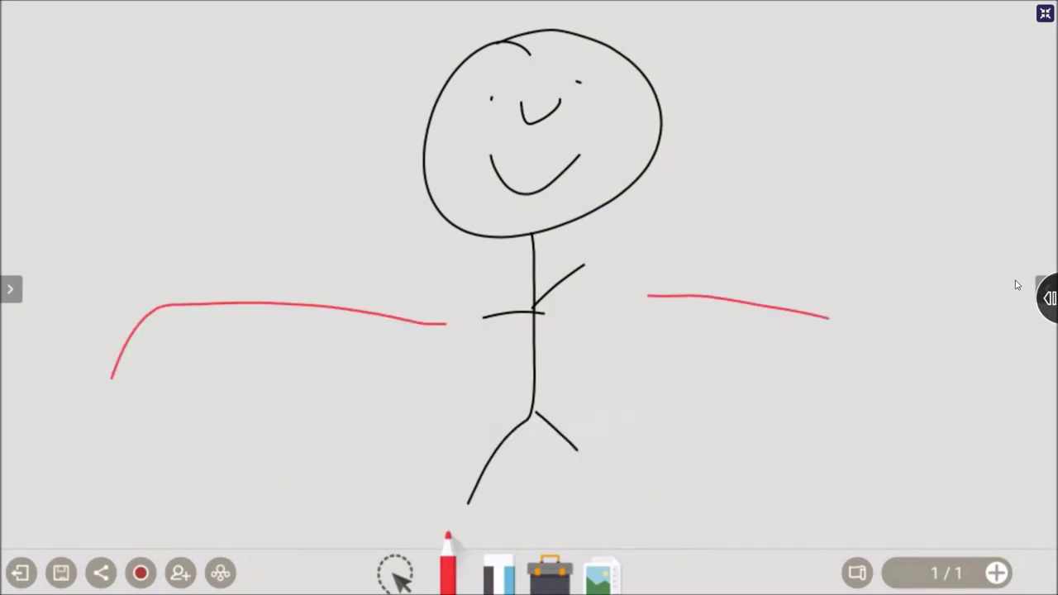
Add red feather strokes hanging beneath both wings
{"action": "left_click_drag", "start_coordinate": [678, 334], "coordinate": [683, 418]}
{"action": "left_click_drag", "start_coordinate": [738, 345], "coordinate": [743, 417]}
{"action": "left_click_drag", "start_coordinate": [806, 349], "coordinate": [800, 410]}
{"action": "left_click_drag", "start_coordinate": [405, 361], "coordinate": [375, 472]}
{"action": "left_click_drag", "start_coordinate": [287, 351], "coordinate": [247, 455]}
{"action": "left_click_drag", "start_coordinate": [173, 341], "coordinate": [155, 402]}
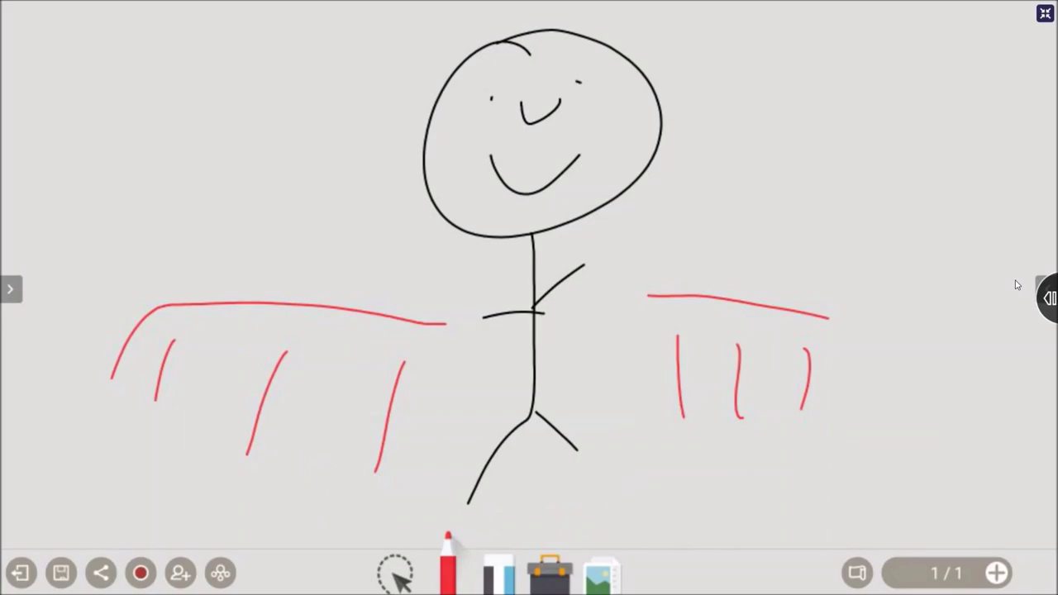
{"action": "left_click_drag", "start_coordinate": [407, 451], "coordinate": [422, 444]}
{"action": "left_click", "coordinate": [220, 572]}
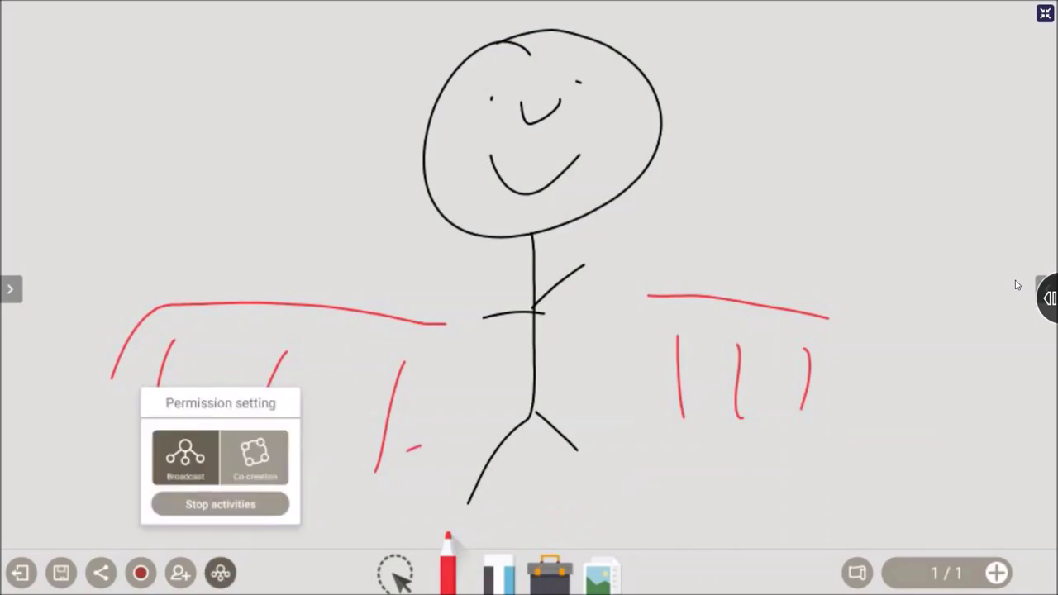
Set the whiteboard session permission to Co-creation
{"action": "left_click", "coordinate": [254, 456]}
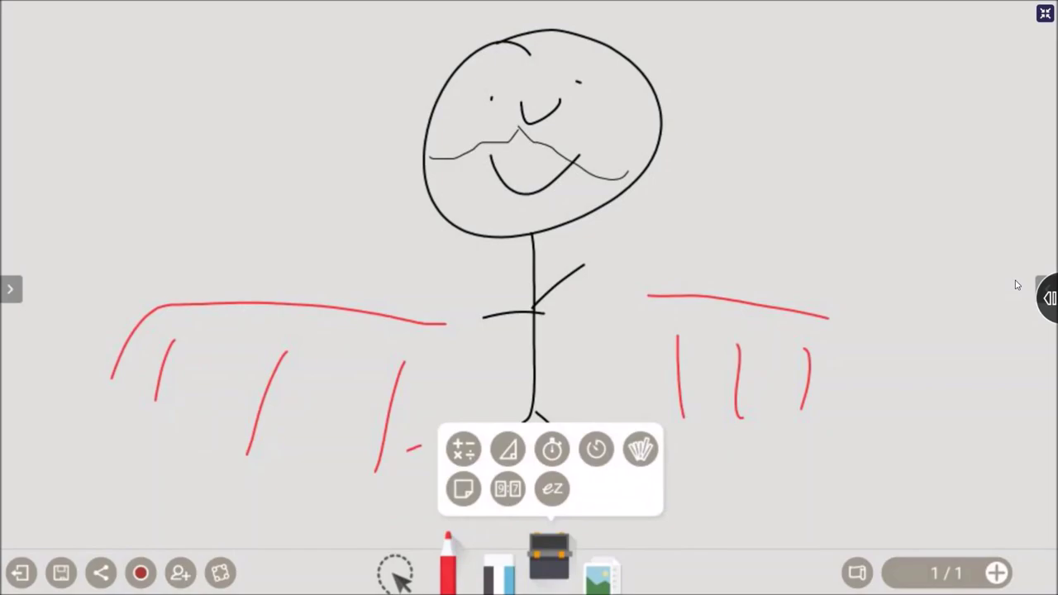
Add two yellow sticky notes reading 'yes' at the top left of the board
{"action": "type", "text": "yes"}
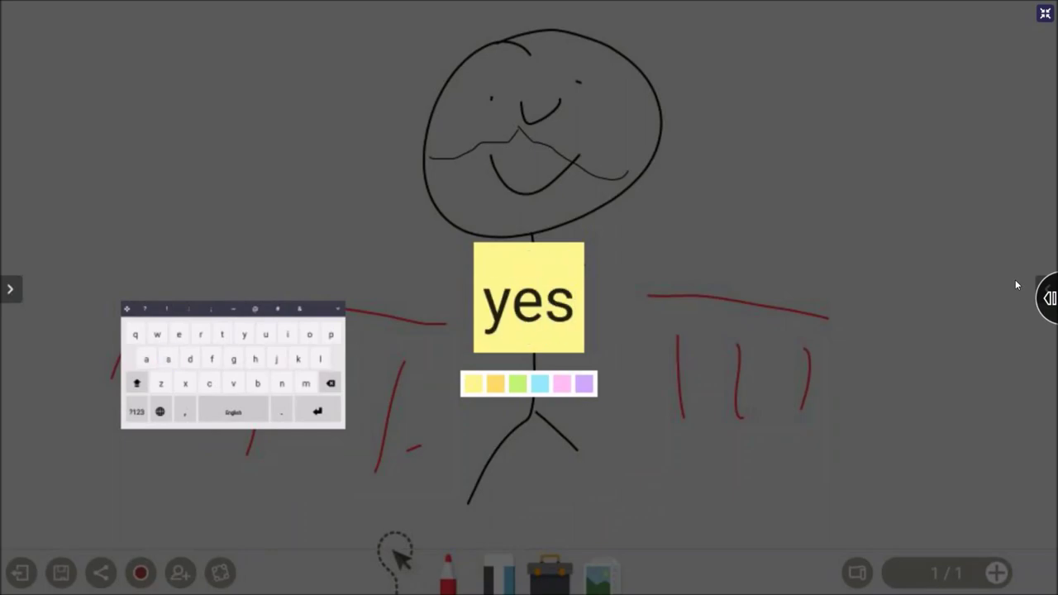
{"action": "left_click", "coordinate": [1016, 285]}
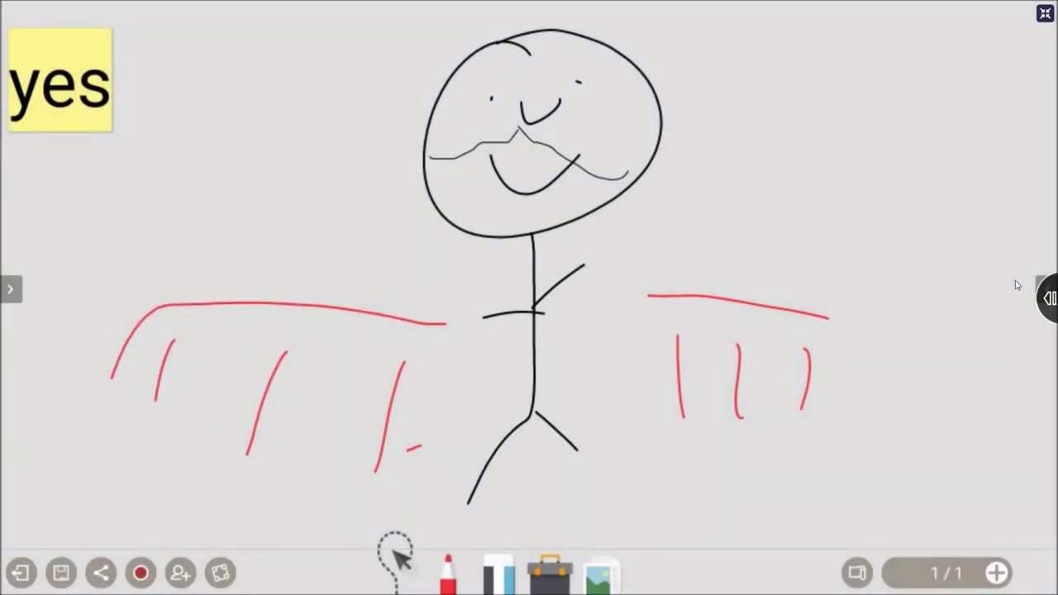
{"action": "left_click", "coordinate": [550, 573]}
{"action": "left_click_drag", "start_coordinate": [853, 313], "coordinate": [897, 1]}
{"action": "left_click", "coordinate": [463, 489]}
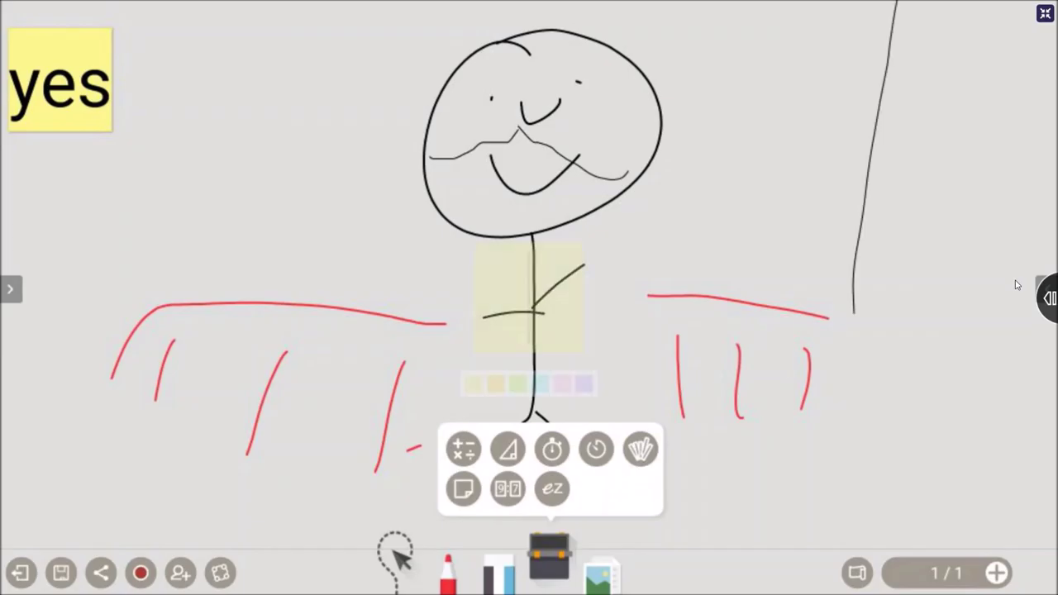
{"action": "type", "text": "yes"}
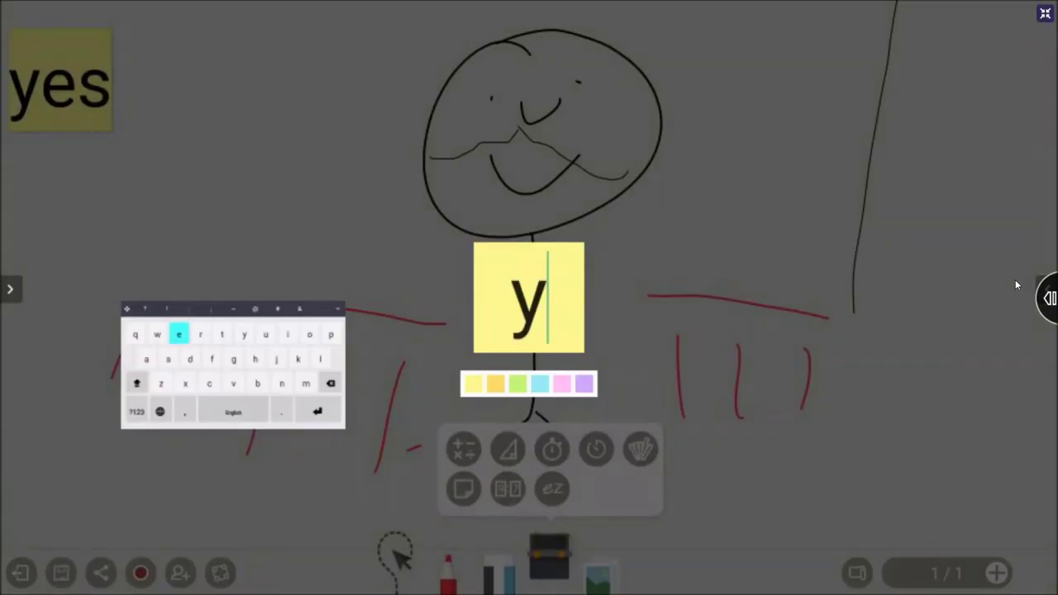
{"action": "left_click", "coordinate": [1016, 284]}
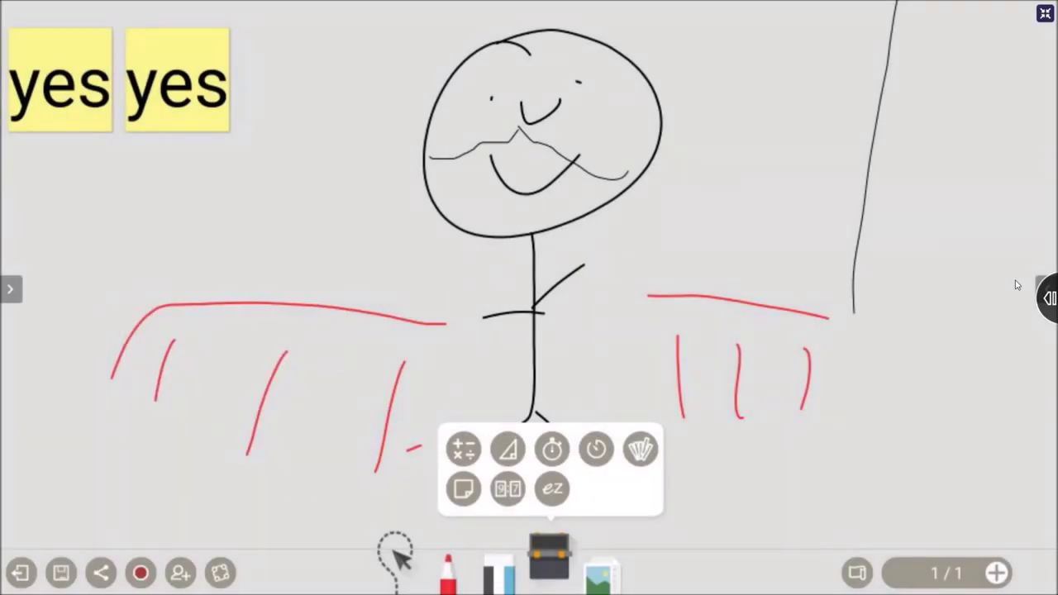
Add a pink sticky note reading 'no'
{"action": "left_click", "coordinate": [463, 489]}
{"action": "left_click", "coordinate": [561, 383]}
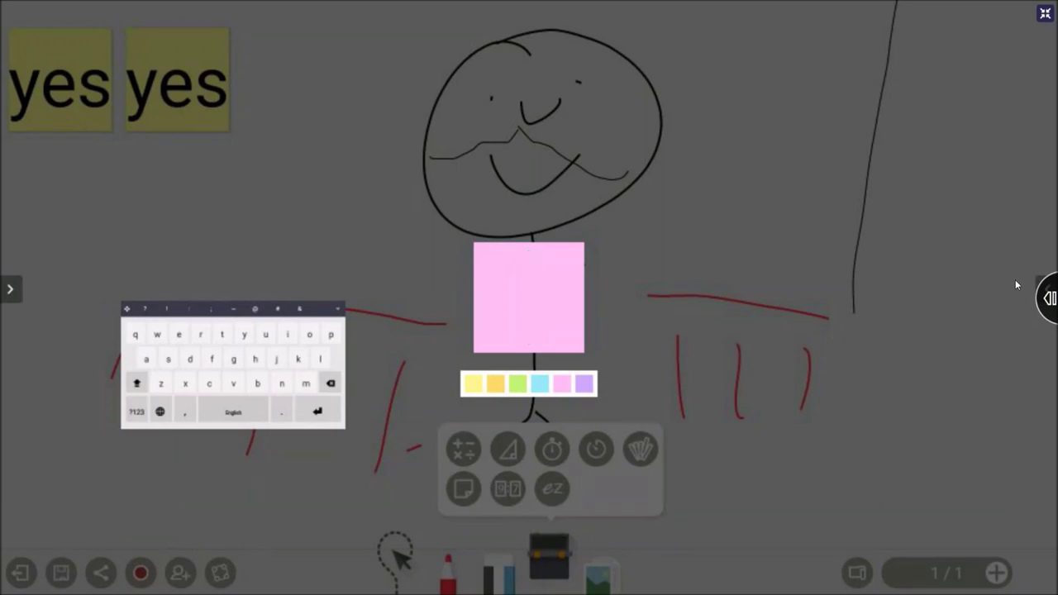
{"action": "type", "text": "no"}
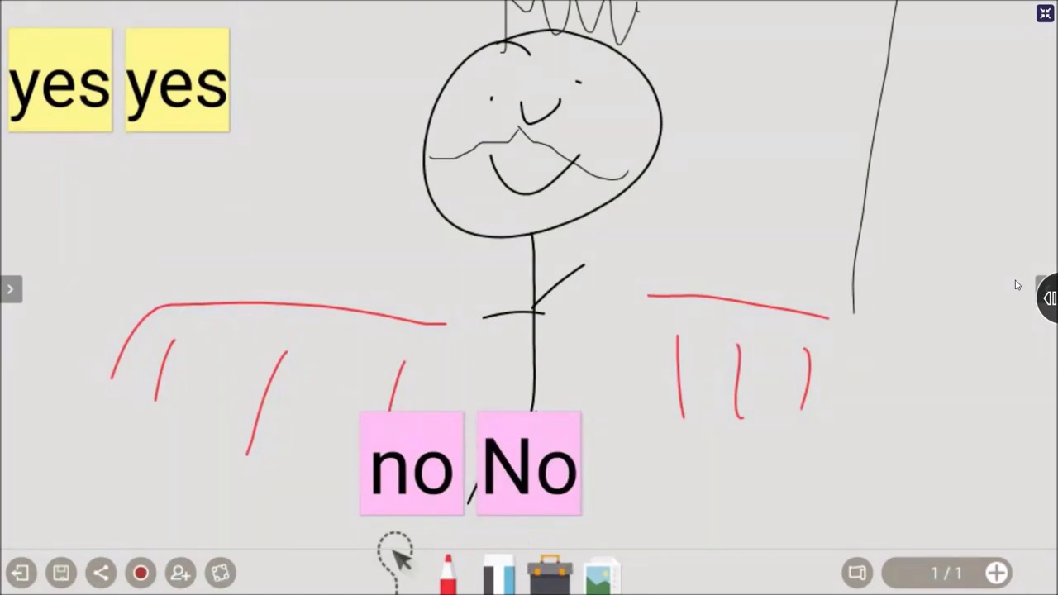
Draw a curved stroke and two leaf shapes at the lower right
{"action": "mouse_move", "coordinate": [878, 433]}
{"action": "left_mouse_down"}
{"action": "mouse_move", "coordinate": [794, 489]}
{"action": "mouse_move", "coordinate": [860, 483]}
{"action": "left_mouse_up"}
{"action": "mouse_move", "coordinate": [951, 434]}
{"action": "left_mouse_down"}
{"action": "mouse_move", "coordinate": [901, 463]}
{"action": "mouse_move", "coordinate": [955, 431]}
{"action": "left_mouse_up"}
{"action": "mouse_move", "coordinate": [1020, 405]}
{"action": "left_mouse_down"}
{"action": "mouse_move", "coordinate": [996, 425]}
{"action": "mouse_move", "coordinate": [1004, 404]}
{"action": "left_mouse_up"}
Move the 'no' note beside the head and set a 'yes' note against it
{"action": "left_click", "coordinate": [412, 463]}
{"action": "left_click_drag", "start_coordinate": [411, 462], "coordinate": [341, 182]}
{"action": "left_click_drag", "start_coordinate": [1056, 446], "coordinate": [899, 519]}
{"action": "left_click", "coordinate": [177, 80]}
{"action": "mouse_move", "coordinate": [177, 79]}
{"action": "left_mouse_down"}
{"action": "mouse_move", "coordinate": [183, 124]}
{"action": "mouse_move", "coordinate": [247, 238]}
{"action": "left_mouse_up"}
{"action": "left_click_drag", "start_coordinate": [1013, 198], "coordinate": [1002, 211]}
{"action": "left_click_drag", "start_coordinate": [957, 537], "coordinate": [942, 548]}
{"action": "left_click_drag", "start_coordinate": [341, 182], "coordinate": [478, 227]}
{"action": "left_click_drag", "start_coordinate": [678, 539], "coordinate": [673, 559]}
{"action": "left_click_drag", "start_coordinate": [247, 239], "coordinate": [373, 248]}
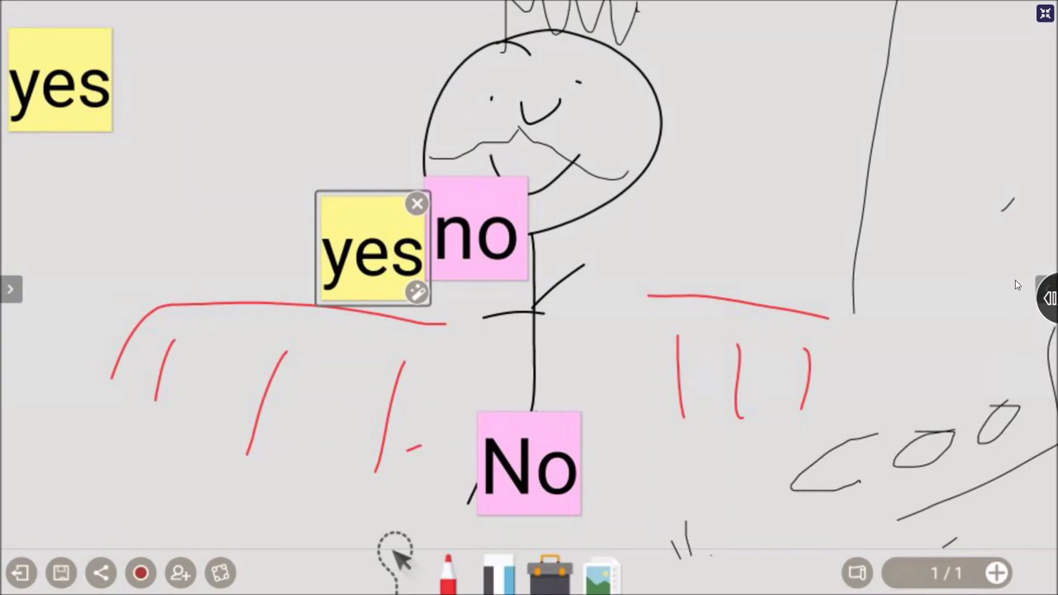
Apply the white crosshair background to the board and add a short black line
{"action": "left_click", "coordinate": [858, 572]}
{"action": "left_click_drag", "start_coordinate": [950, 476], "coordinate": [744, 476]}
{"action": "left_click", "coordinate": [849, 494]}
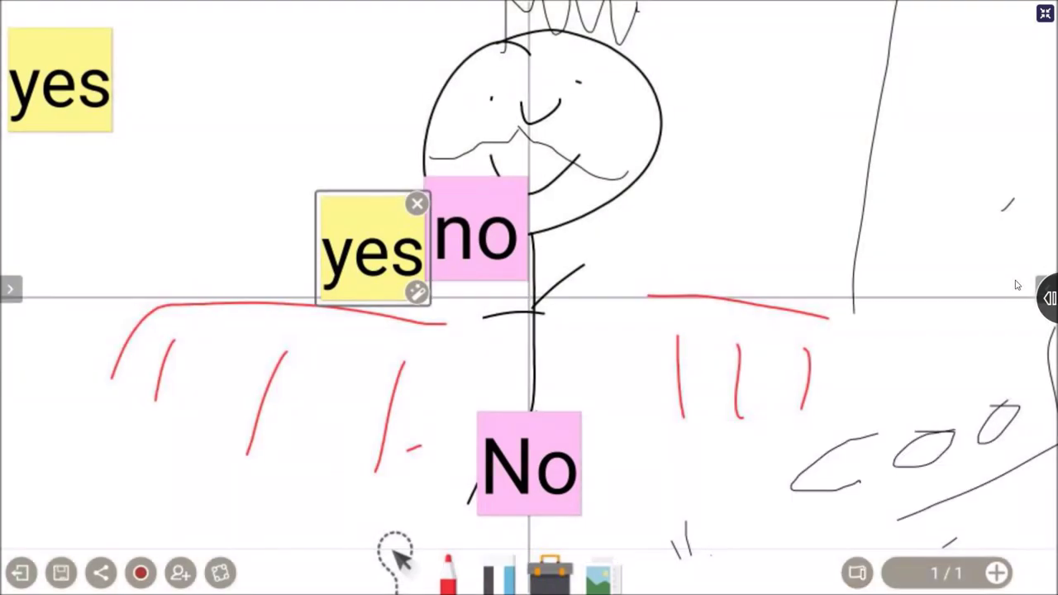
{"action": "left_click", "coordinate": [1017, 285]}
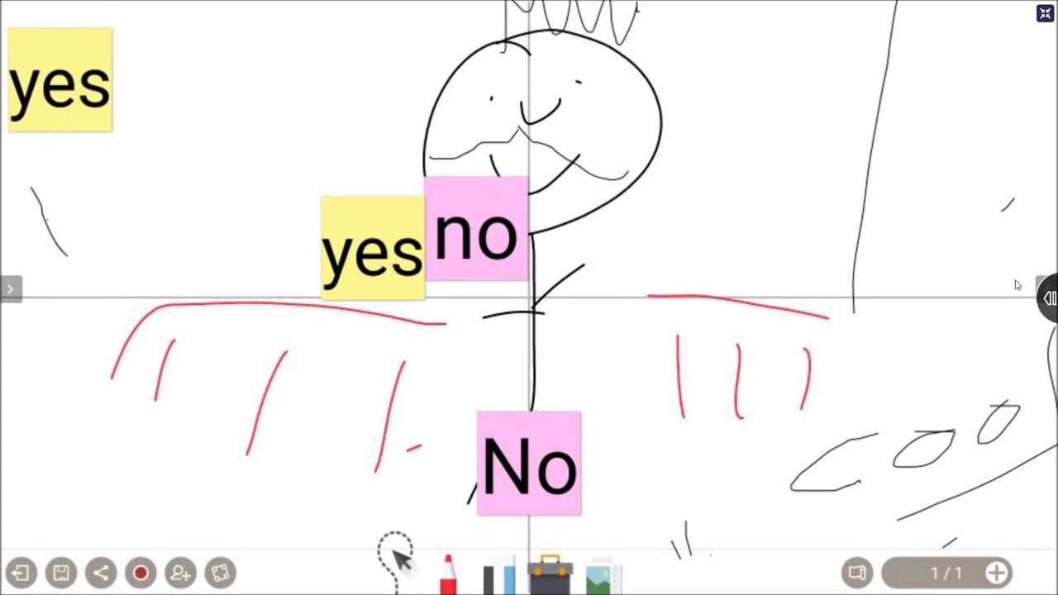
{"action": "left_click_drag", "start_coordinate": [647, 534], "coordinate": [642, 559]}
Toggle the mirrored whiteboard to full screen and back into a window
{"action": "left_click", "coordinate": [1044, 15]}
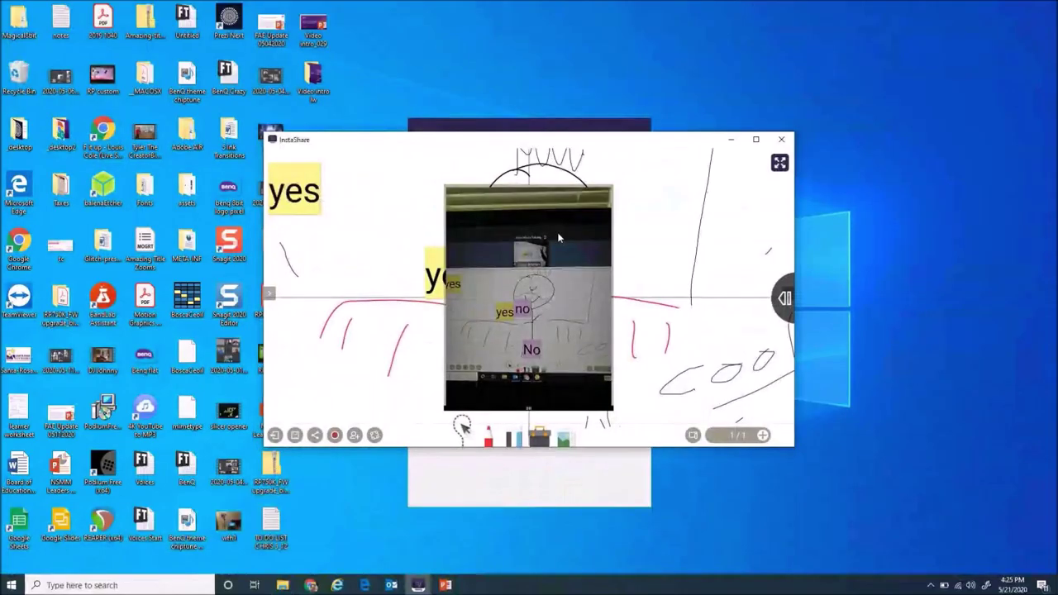
{"action": "left_click", "coordinate": [779, 163]}
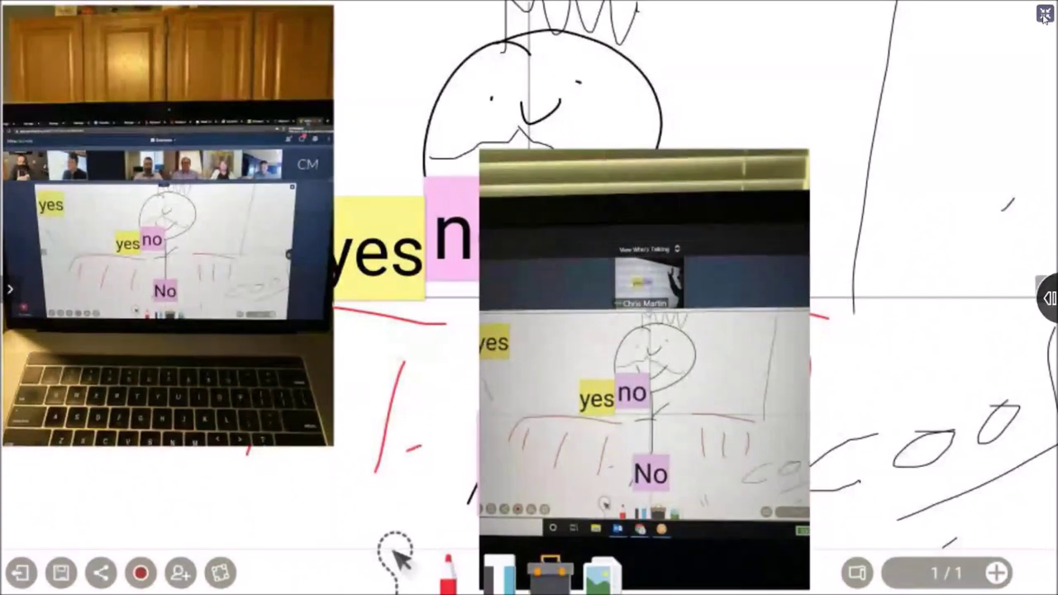
{"action": "left_click", "coordinate": [1043, 14]}
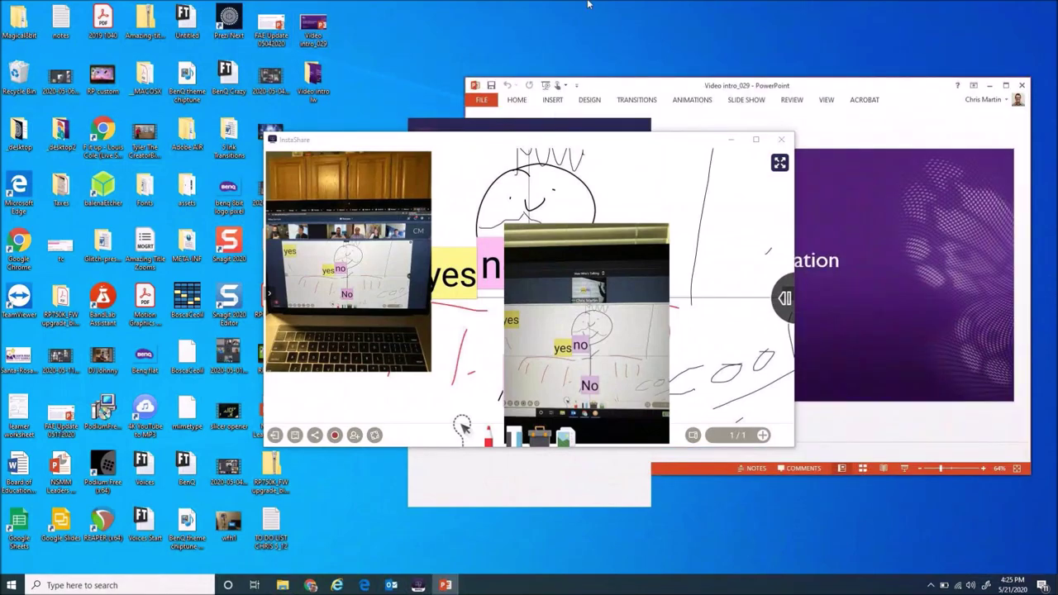
Maximize PowerPoint, bring GoToMeeting forward, then restart Screen Mirror of the panel's whiteboard
{"action": "left_click", "coordinate": [1006, 86]}
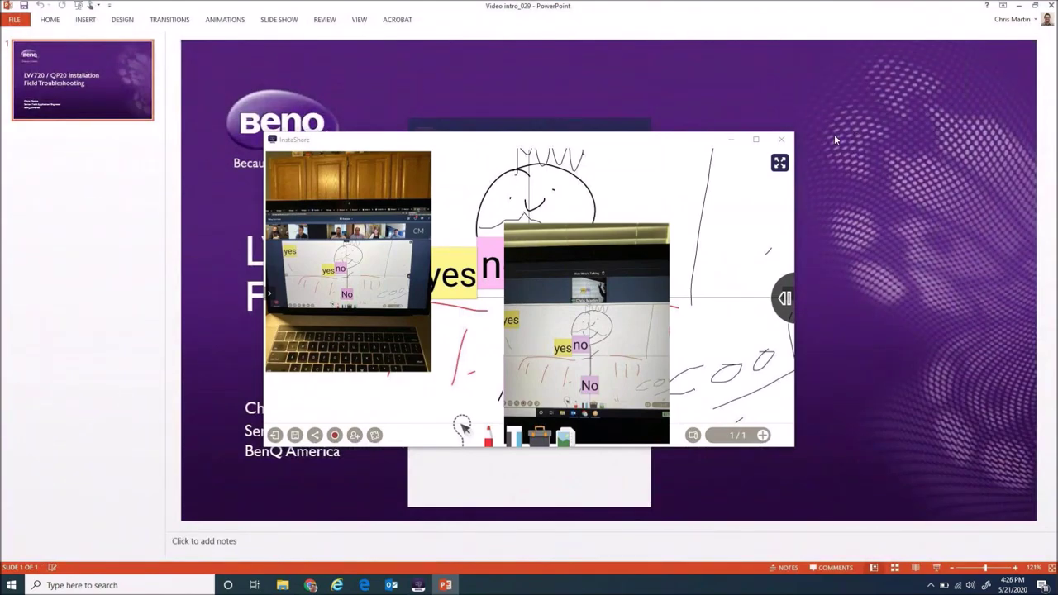
{"action": "left_click", "coordinate": [734, 141]}
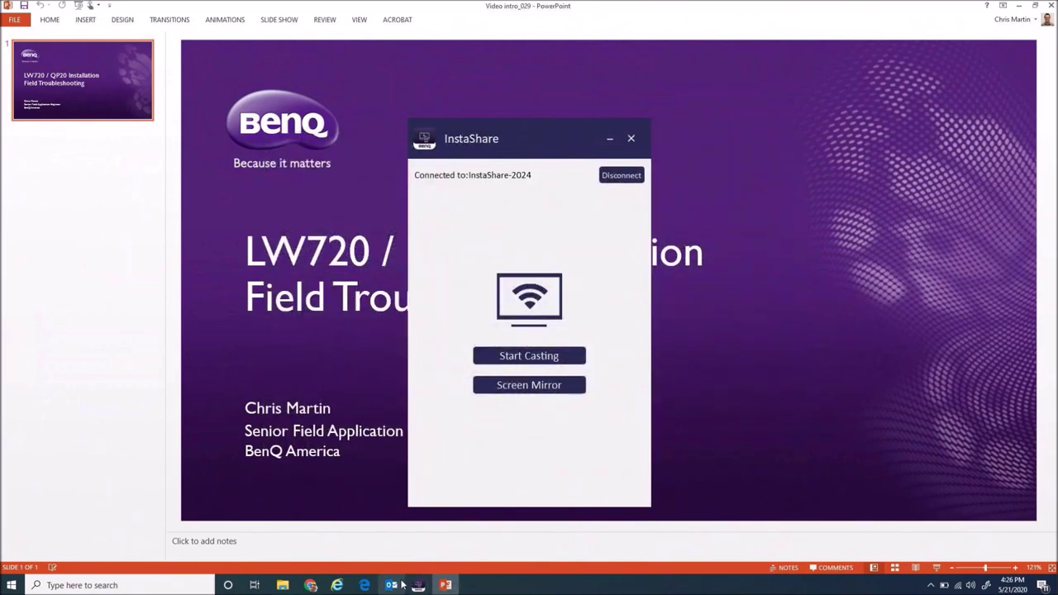
{"action": "left_click", "coordinate": [310, 585]}
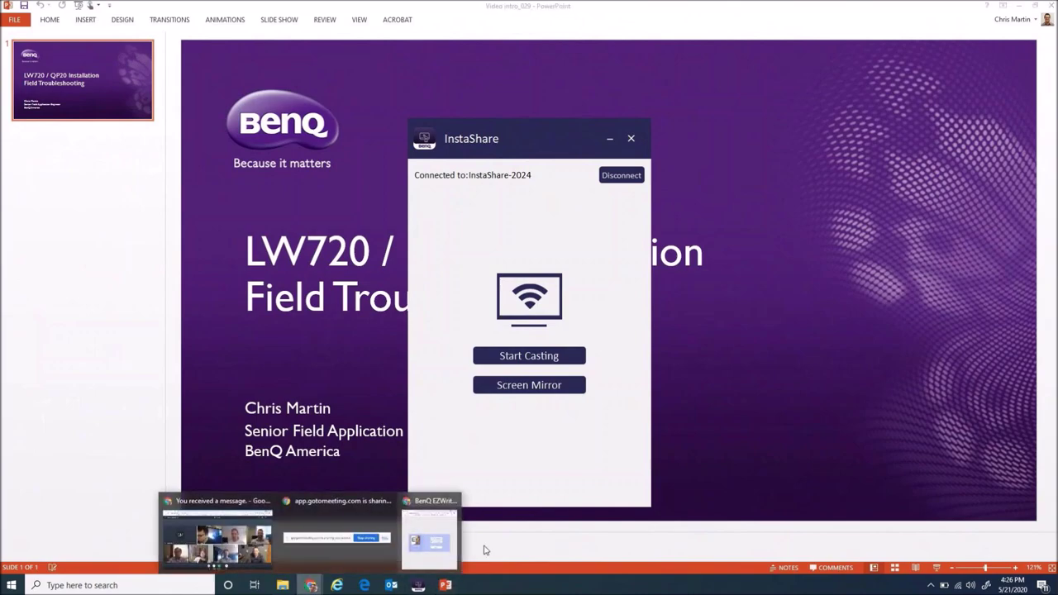
{"action": "left_click", "coordinate": [217, 537]}
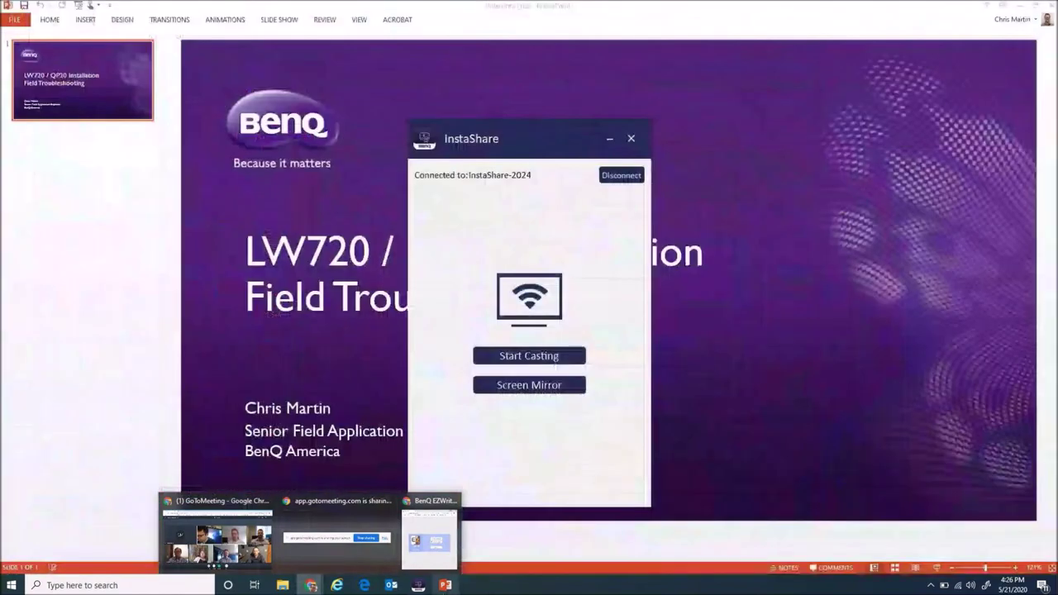
{"action": "left_click", "coordinate": [546, 385]}
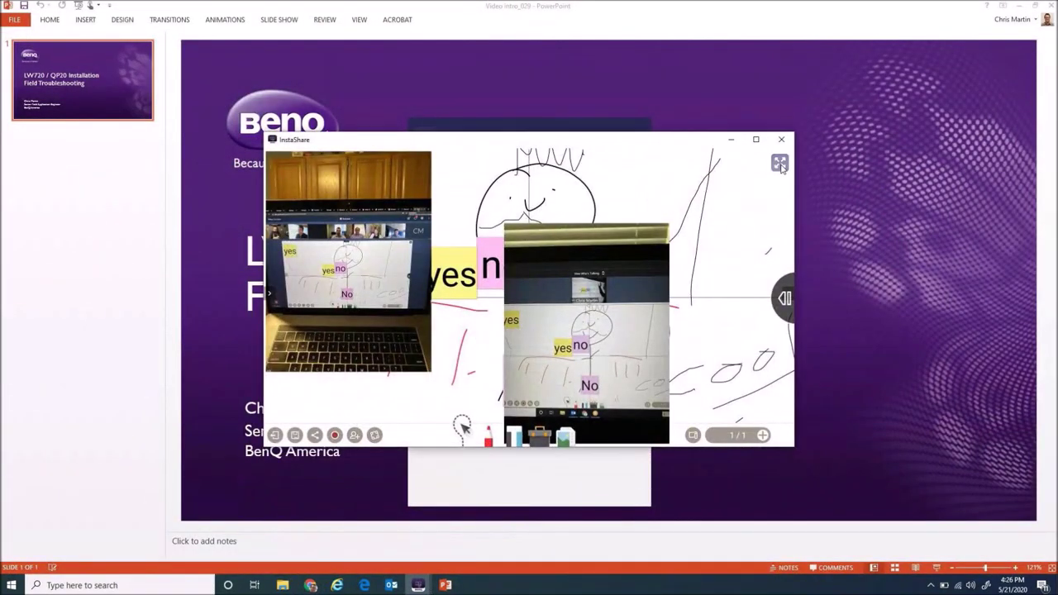
{"action": "left_click", "coordinate": [780, 164]}
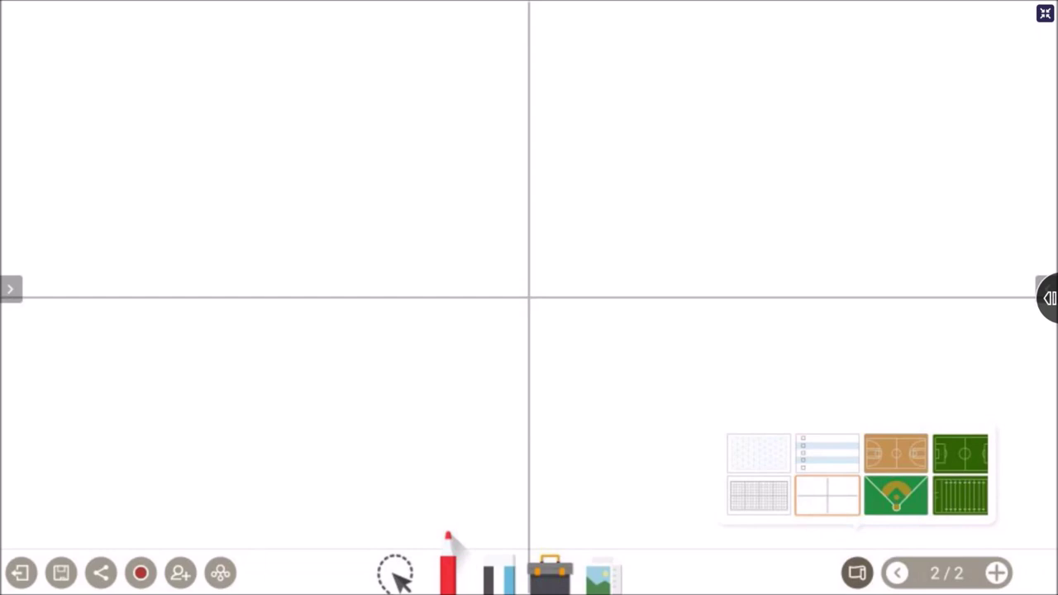
Scribble a red loop top-left, then go Home from the whiteboard's side toolbar
{"action": "mouse_move", "coordinate": [454, 140]}
{"action": "left_mouse_down"}
{"action": "mouse_move", "coordinate": [496, 208]}
{"action": "mouse_move", "coordinate": [508, 171]}
{"action": "left_mouse_up"}
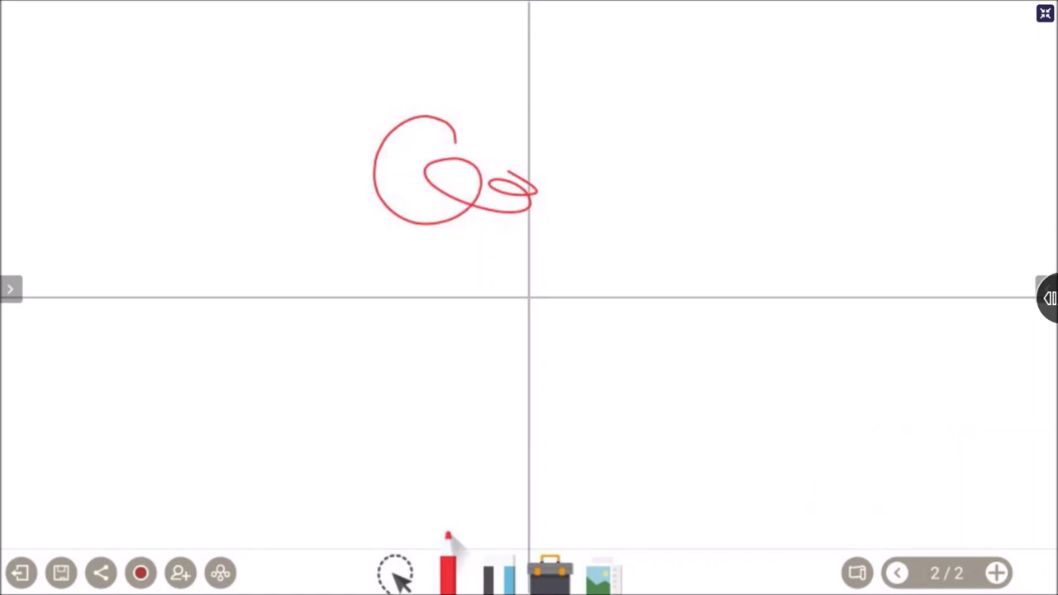
{"action": "left_click", "coordinate": [10, 288]}
{"action": "left_click", "coordinate": [16, 319]}
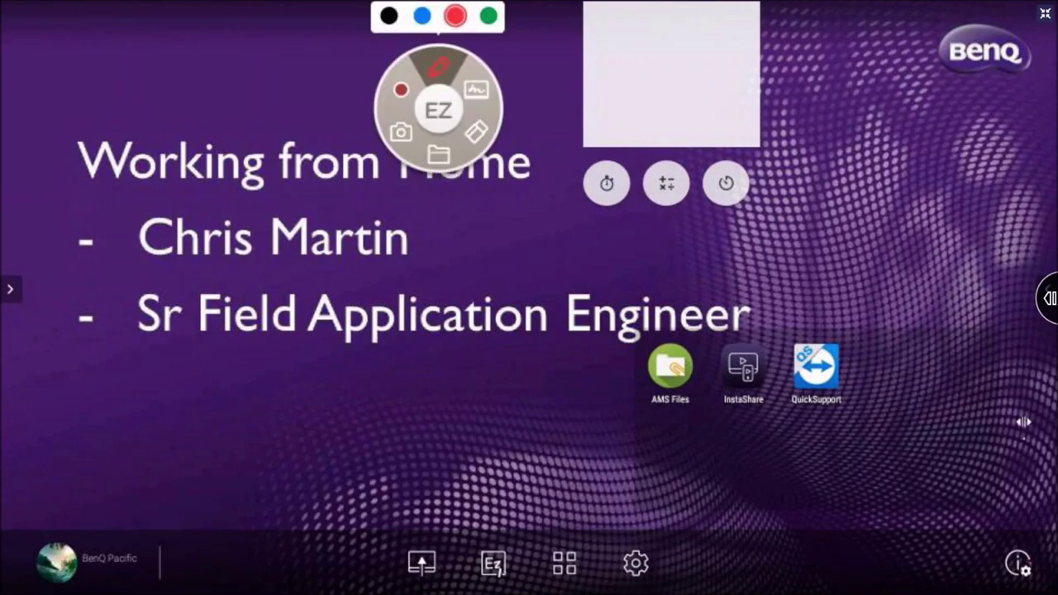
Circle part of the word 'Application' in red, then launch Chrome from the apps list
{"action": "left_click_drag", "start_coordinate": [480, 267], "coordinate": [504, 274]}
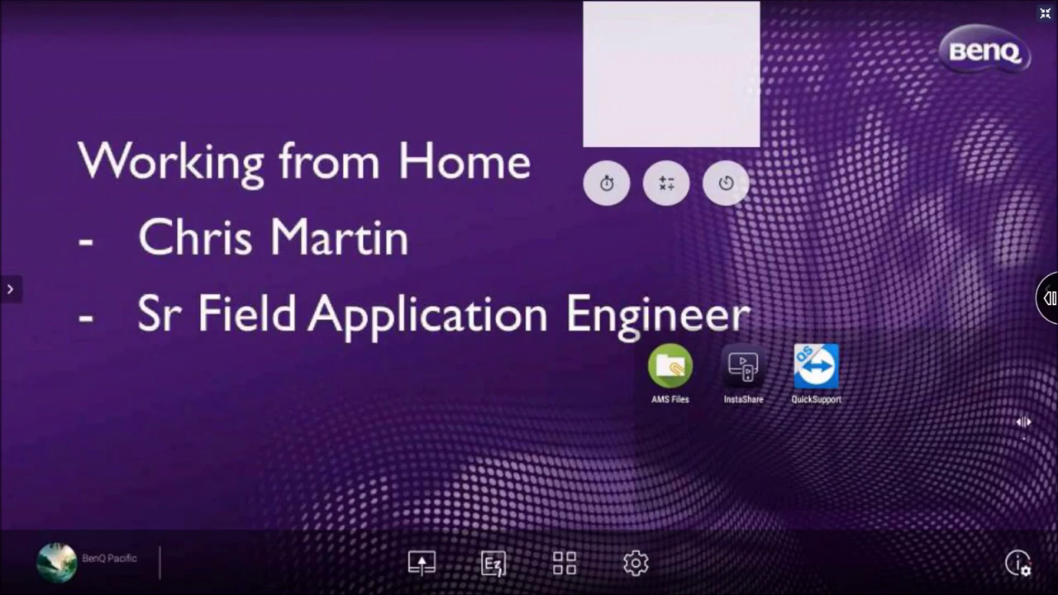
{"action": "left_click", "coordinate": [564, 563]}
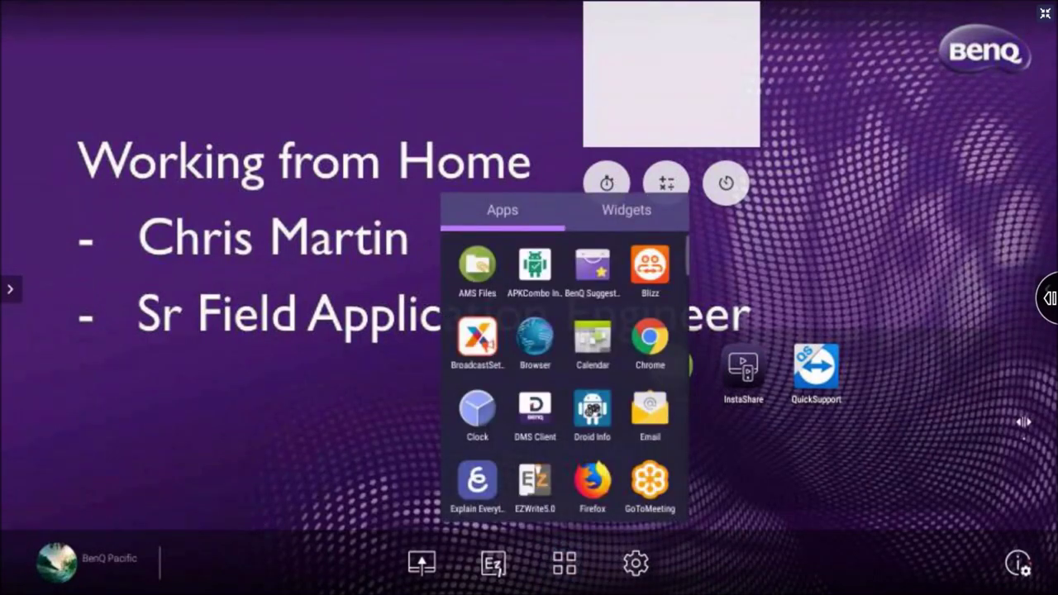
{"action": "left_click", "coordinate": [650, 337]}
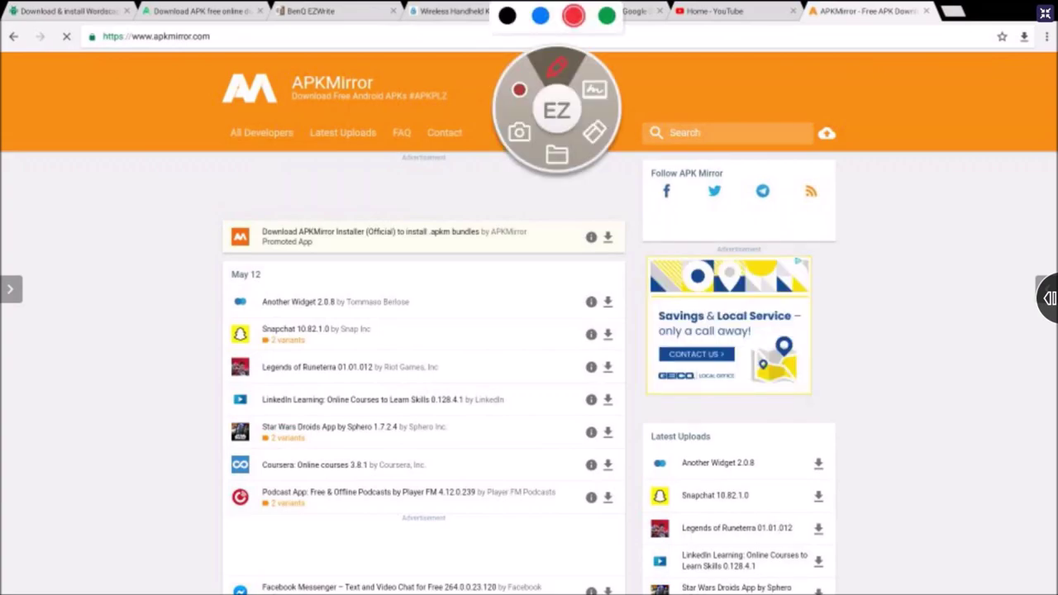
Circle the FAQ link in red, then slide the annotation tools aside and close them
{"action": "mouse_move", "coordinate": [391, 121]}
{"action": "left_mouse_down"}
{"action": "mouse_move", "coordinate": [413, 166]}
{"action": "mouse_move", "coordinate": [386, 124]}
{"action": "left_mouse_up"}
{"action": "left_click_drag", "start_coordinate": [556, 110], "coordinate": [98, 167]}
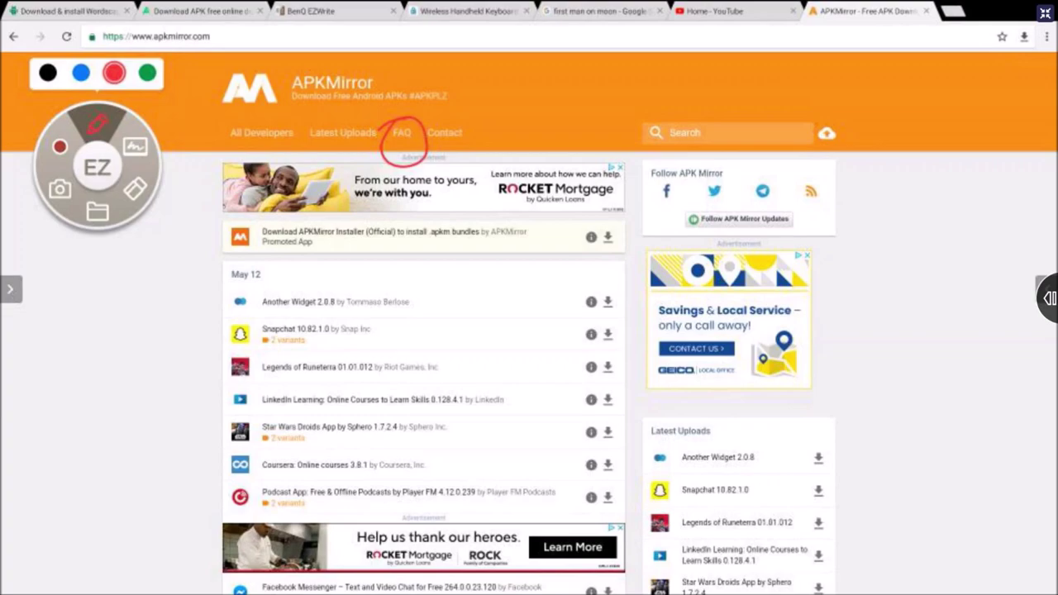
{"action": "left_click_drag", "start_coordinate": [97, 167], "coordinate": [163, 160]}
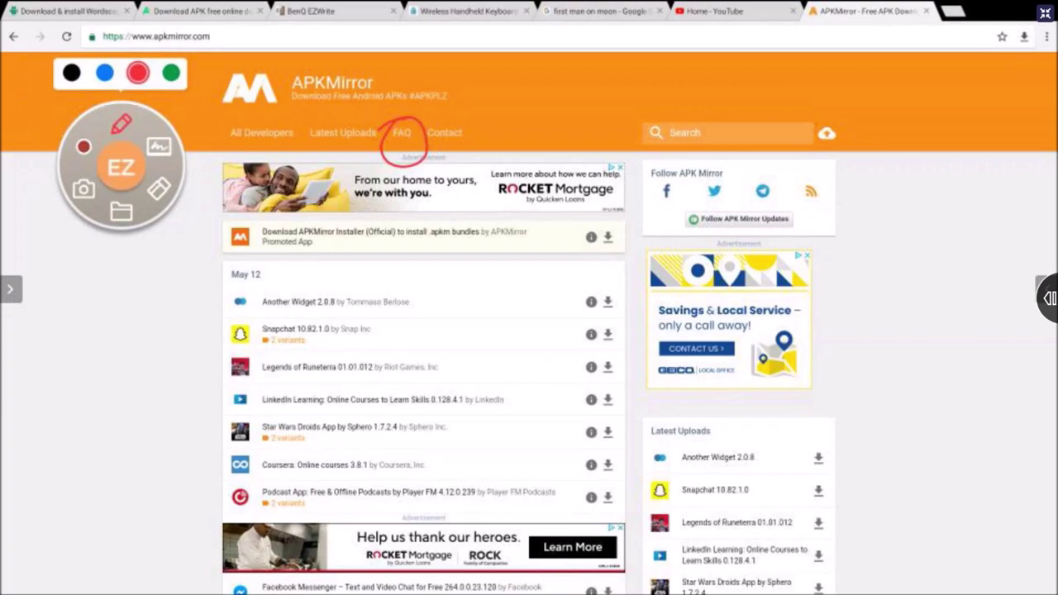
{"action": "left_click", "coordinate": [163, 161]}
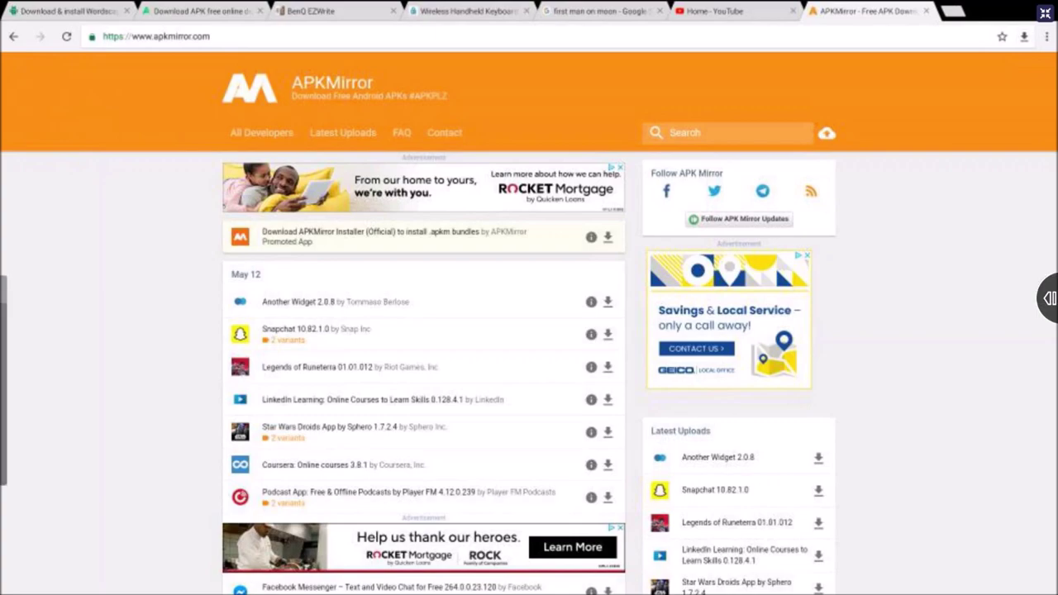
Return home, then stop broadcasting the whiteboard from its permission options
{"action": "left_click", "coordinate": [16, 319]}
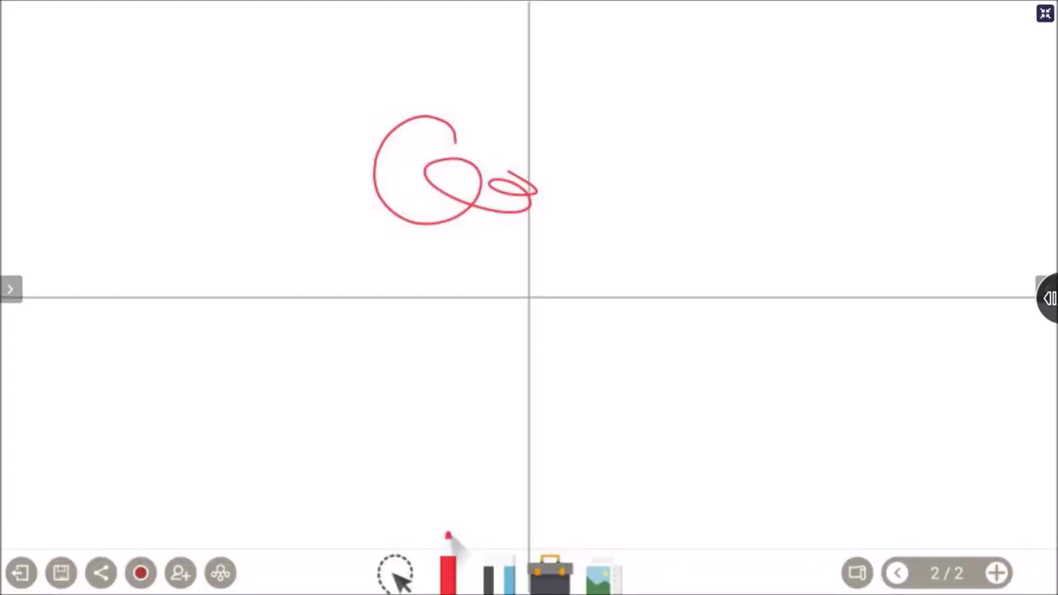
{"action": "left_click", "coordinate": [219, 572]}
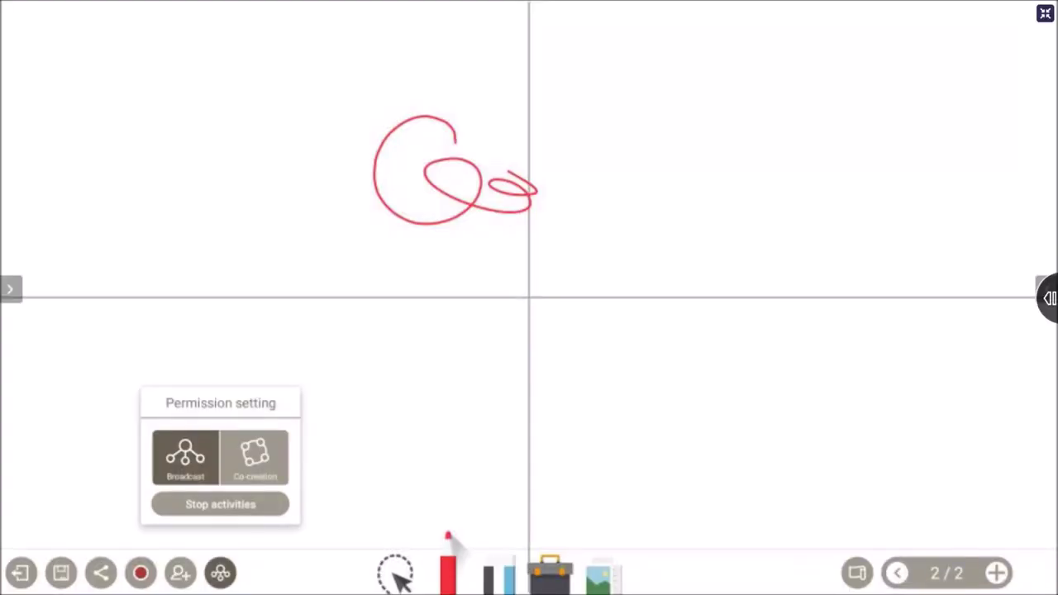
{"action": "left_click", "coordinate": [219, 504]}
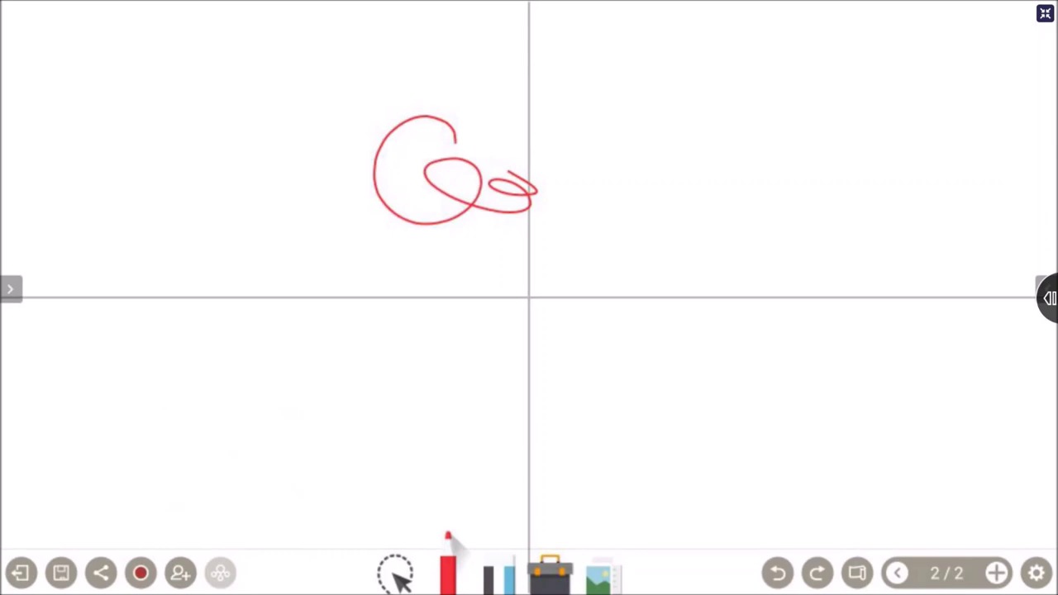
Start joining an existing room, enter the participant's name, then dismiss the dialog without joining
{"action": "left_click", "coordinate": [181, 572]}
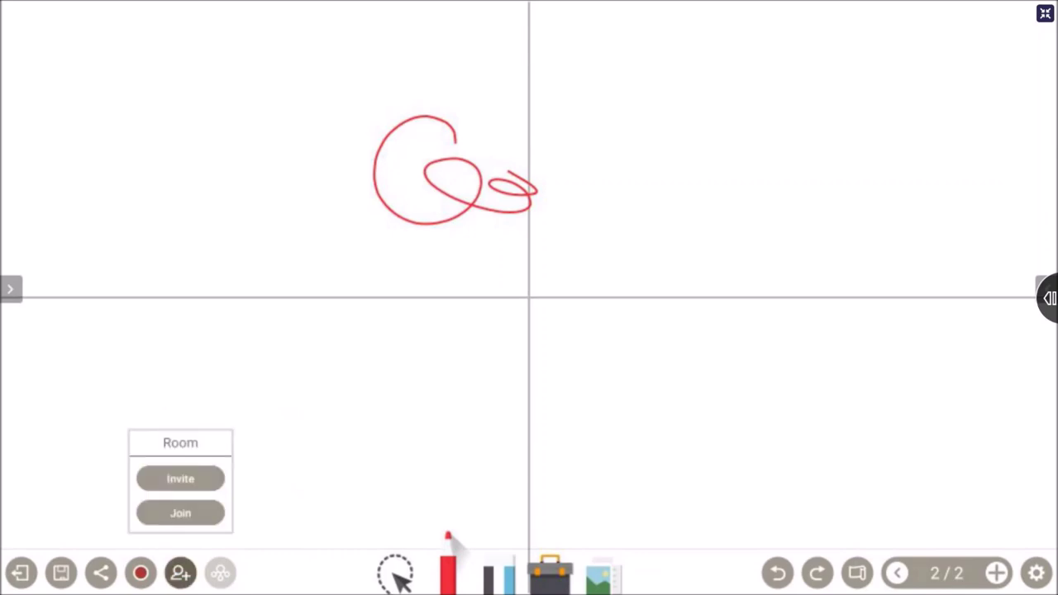
{"action": "left_click", "coordinate": [180, 512]}
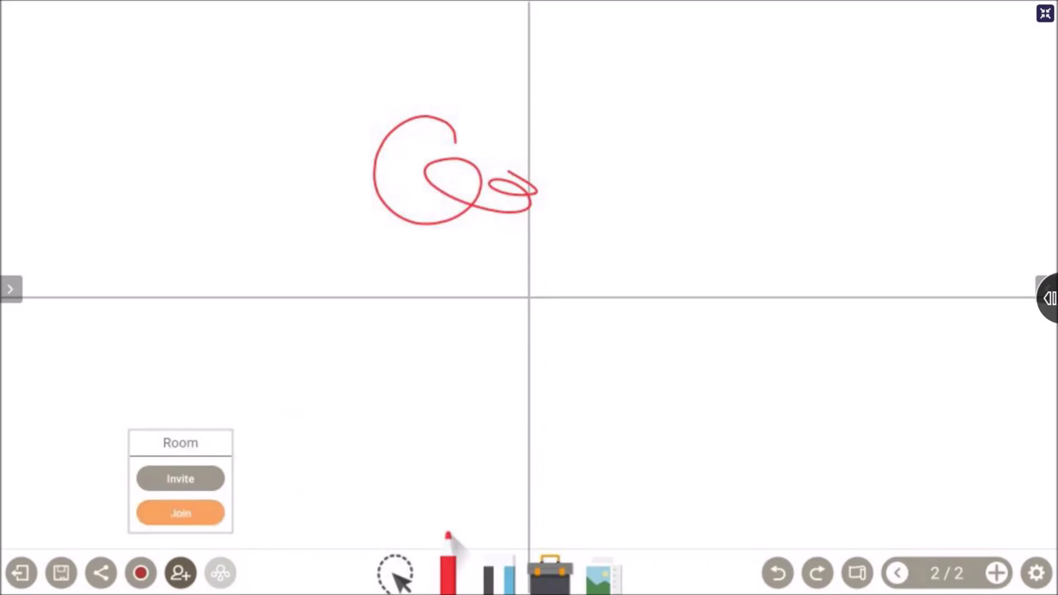
{"action": "left_click", "coordinate": [227, 323]}
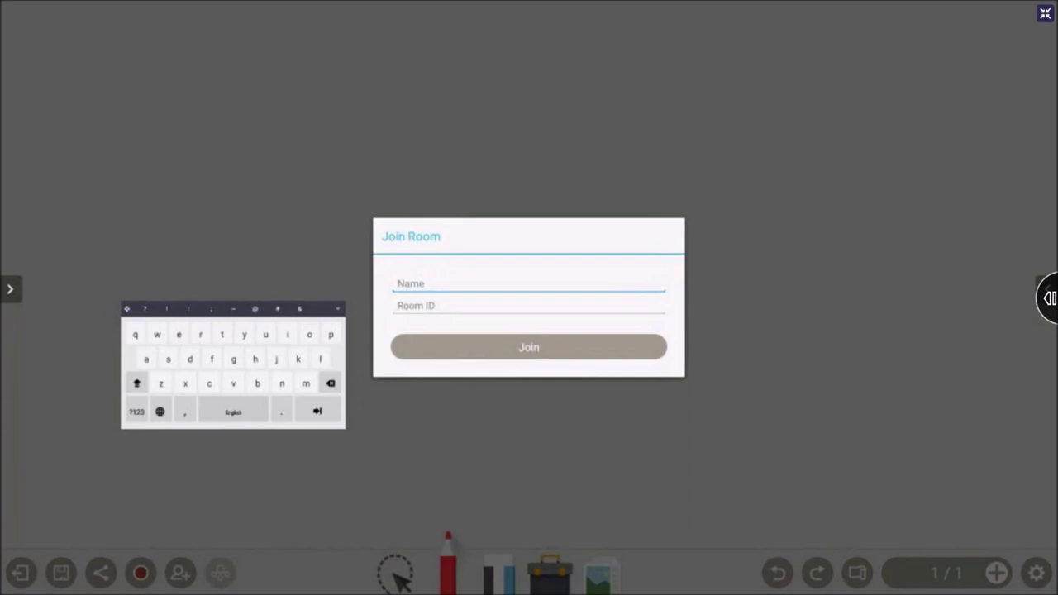
{"action": "type", "text": "Mr Martin"}
{"action": "key", "text": "Tab"}
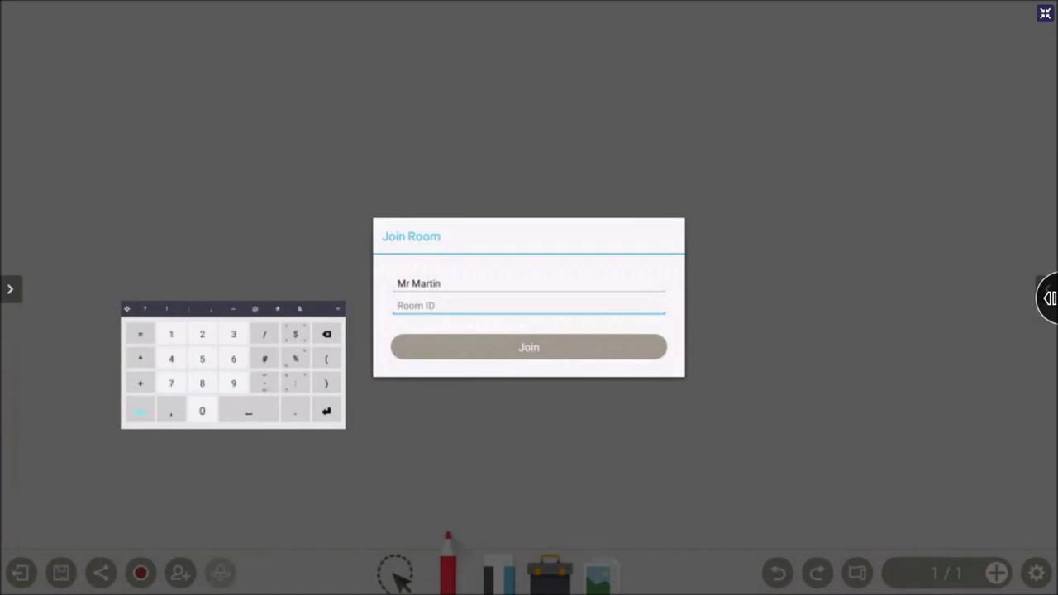
{"action": "key", "text": "Escape"}
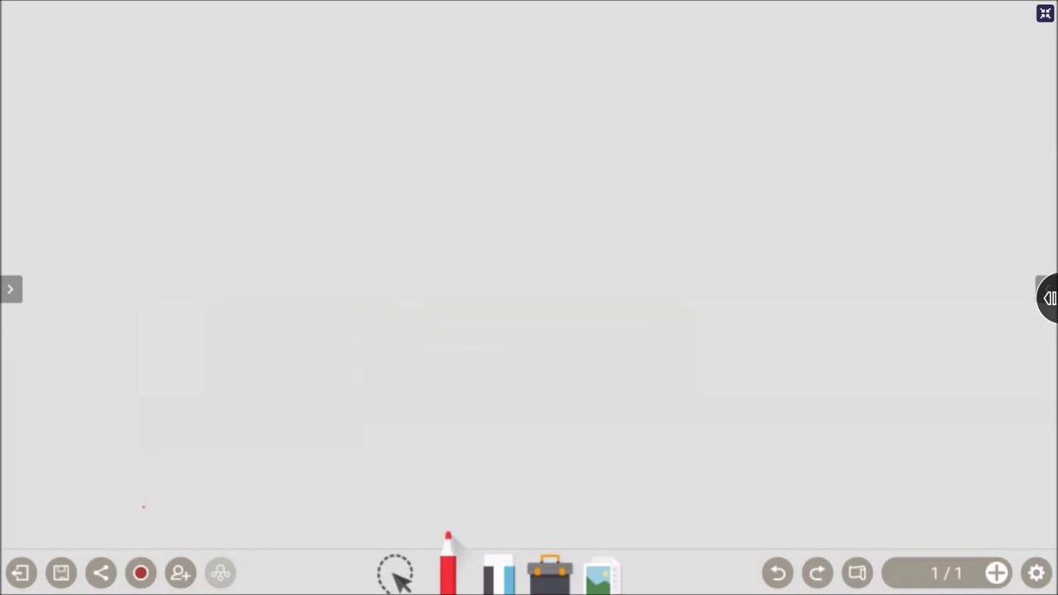
Leave the whiteboard for the panel home screen via the side toolbar
{"action": "left_click", "coordinate": [10, 288]}
{"action": "left_click", "coordinate": [16, 318]}
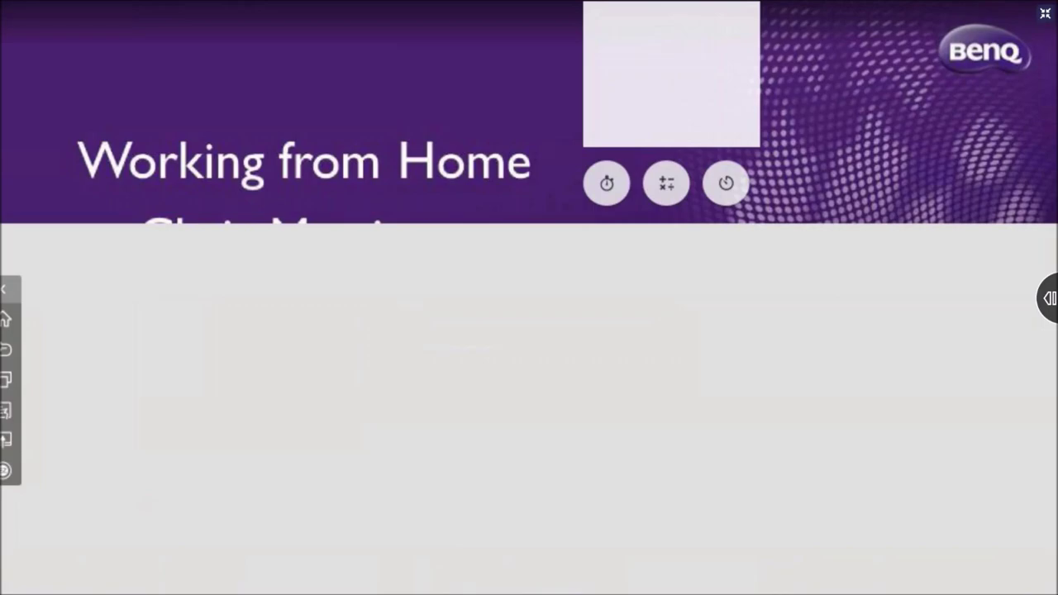
{"action": "left_click", "coordinate": [565, 563]}
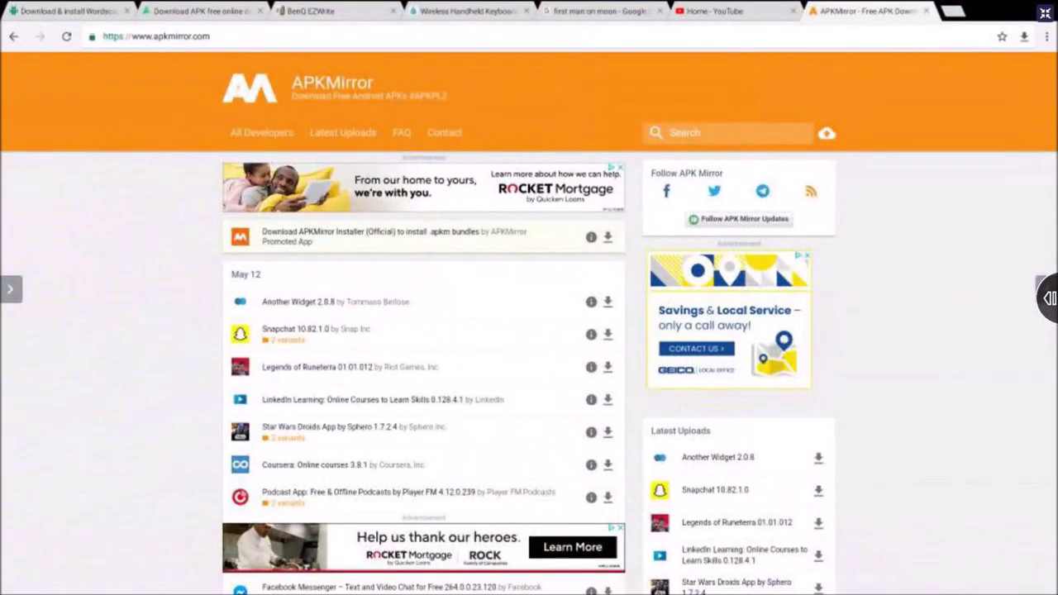
Circle the Rocket Mortgage ad slogan in red, move the tools aside, and start a screenshot
{"action": "scroll", "coordinate": [529, 371], "scroll_direction": "down", "scroll_amount": 3}
{"action": "scroll", "coordinate": [529, 372], "scroll_direction": "up", "scroll_amount": 3}
{"action": "scroll", "coordinate": [528, 372], "scroll_direction": "down", "scroll_amount": 5}
{"action": "scroll", "coordinate": [529, 372], "scroll_direction": "up", "scroll_amount": 5}
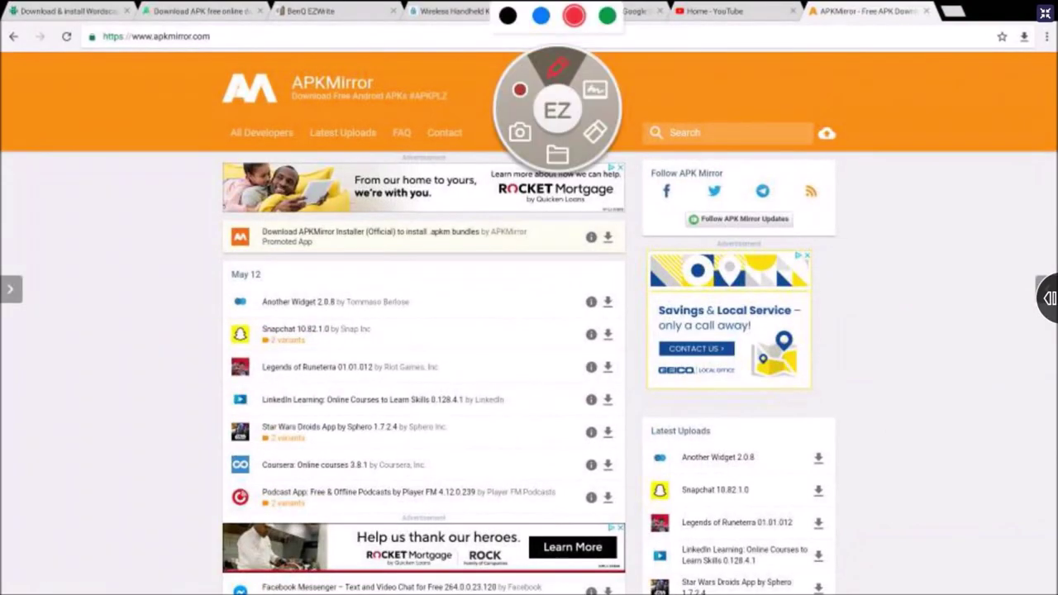
{"action": "mouse_move", "coordinate": [447, 159]}
{"action": "left_mouse_down"}
{"action": "mouse_move", "coordinate": [339, 212]}
{"action": "mouse_move", "coordinate": [347, 184]}
{"action": "left_mouse_up"}
{"action": "left_click_drag", "start_coordinate": [557, 110], "coordinate": [670, 223]}
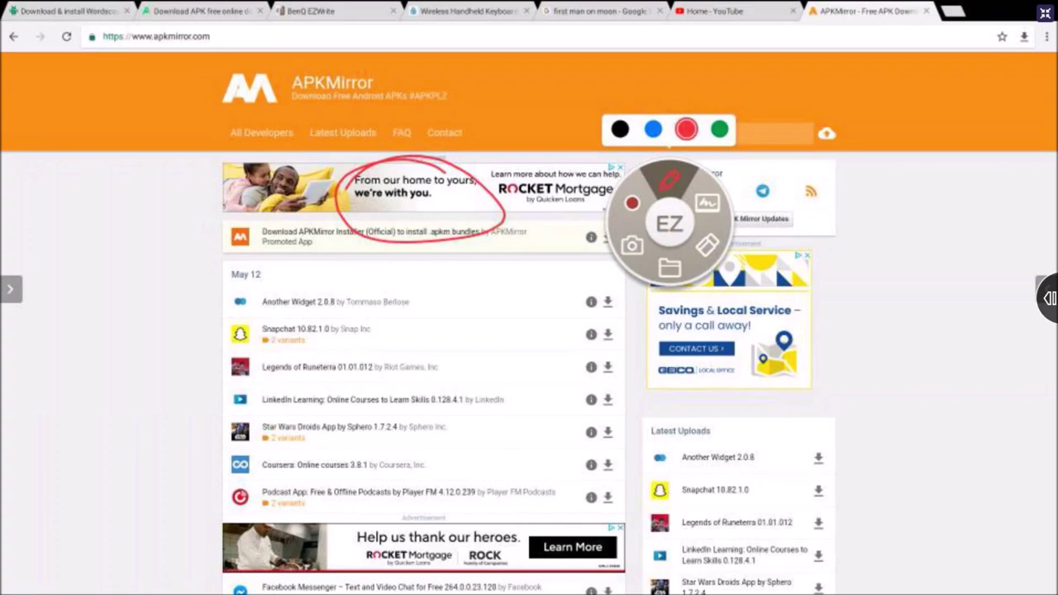
{"action": "left_click", "coordinate": [631, 245]}
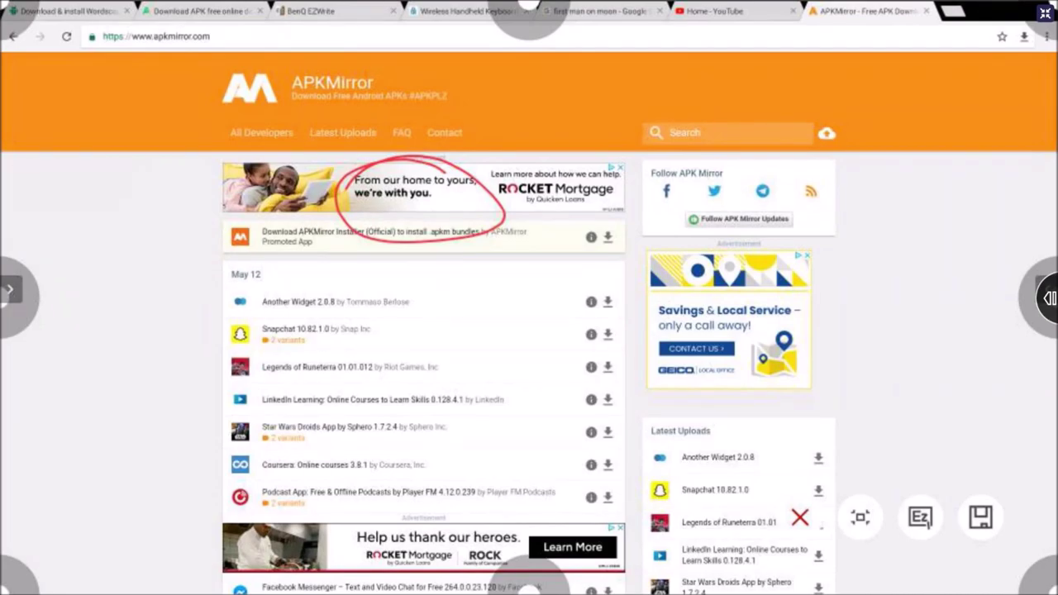
Crop the capture to the red-circled Rocket Mortgage ad and send it to EZWrite
{"action": "left_click_drag", "start_coordinate": [280, 81], "coordinate": [611, 304]}
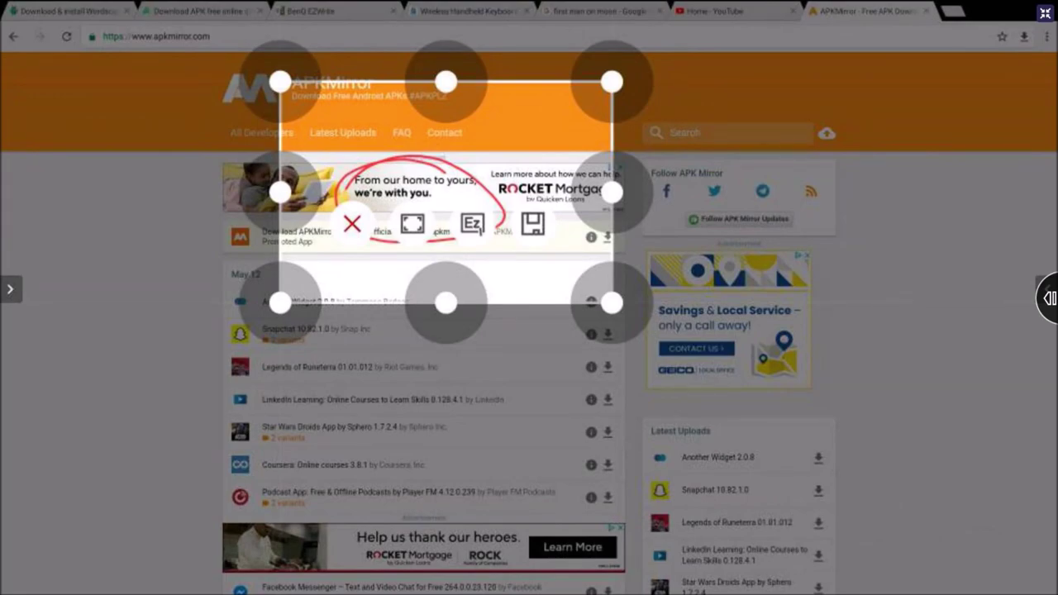
{"action": "left_click", "coordinate": [352, 224]}
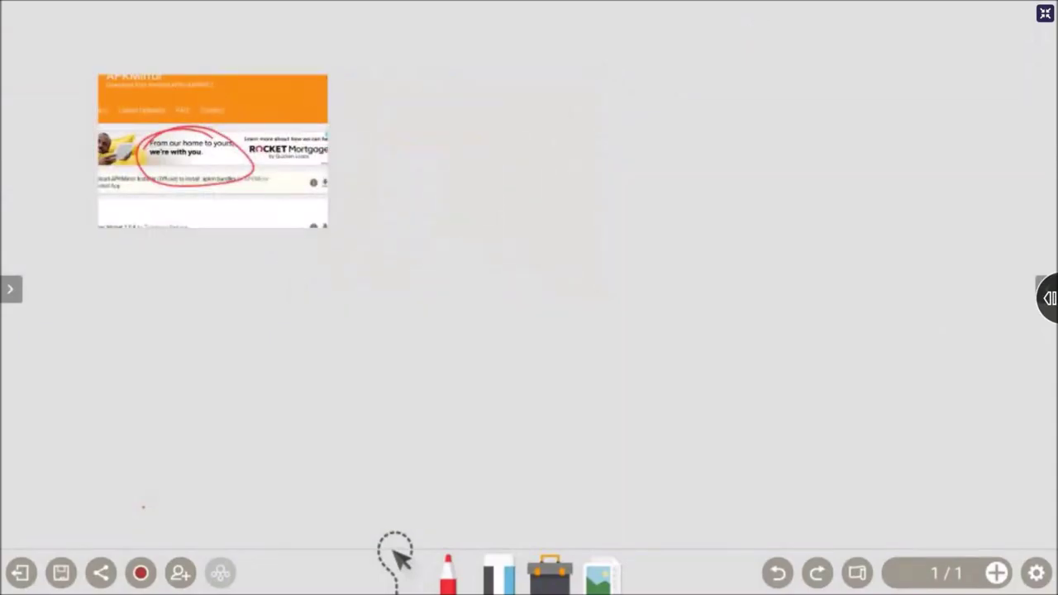
Draw a red question mark with its dot, then move the web snapshot to the top-left corner
{"action": "left_click", "coordinate": [447, 571]}
{"action": "mouse_move", "coordinate": [376, 89]}
{"action": "left_mouse_down"}
{"action": "mouse_move", "coordinate": [420, 59]}
{"action": "mouse_move", "coordinate": [433, 161]}
{"action": "left_mouse_up"}
{"action": "left_click", "coordinate": [412, 195]}
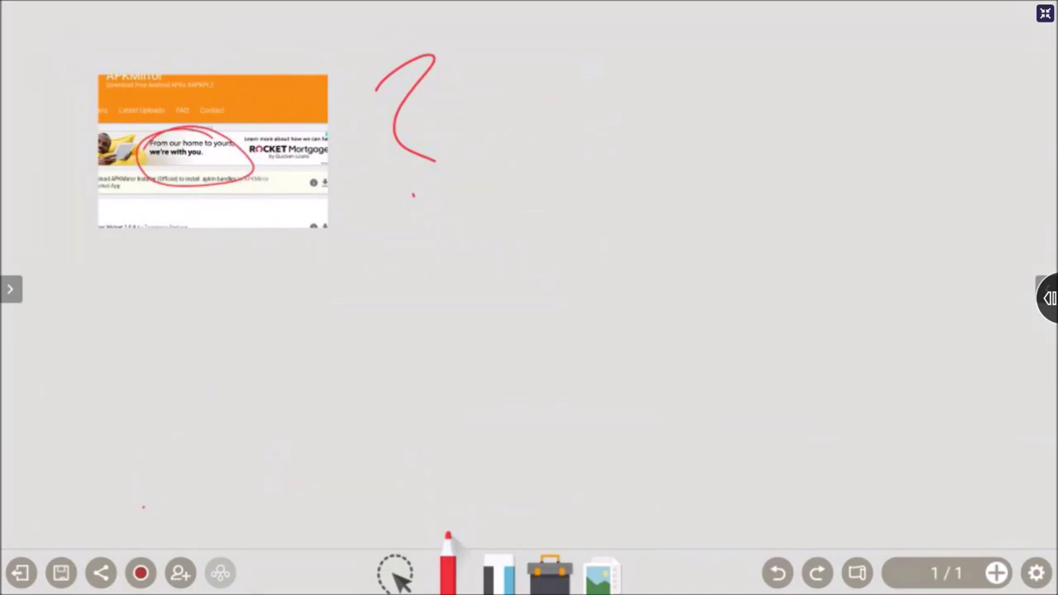
{"action": "left_click", "coordinate": [395, 570]}
{"action": "left_click_drag", "start_coordinate": [213, 152], "coordinate": [113, 82]}
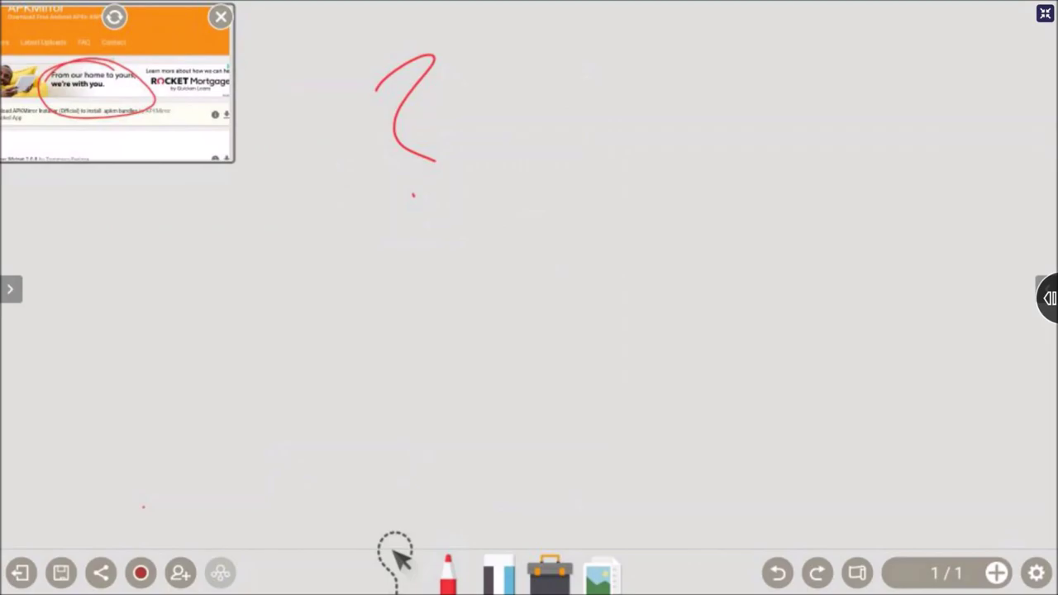
Exit fullscreen, minimize PowerPoint and the whiteboard, and start casting the PC to the panel
{"action": "left_click", "coordinate": [1047, 20]}
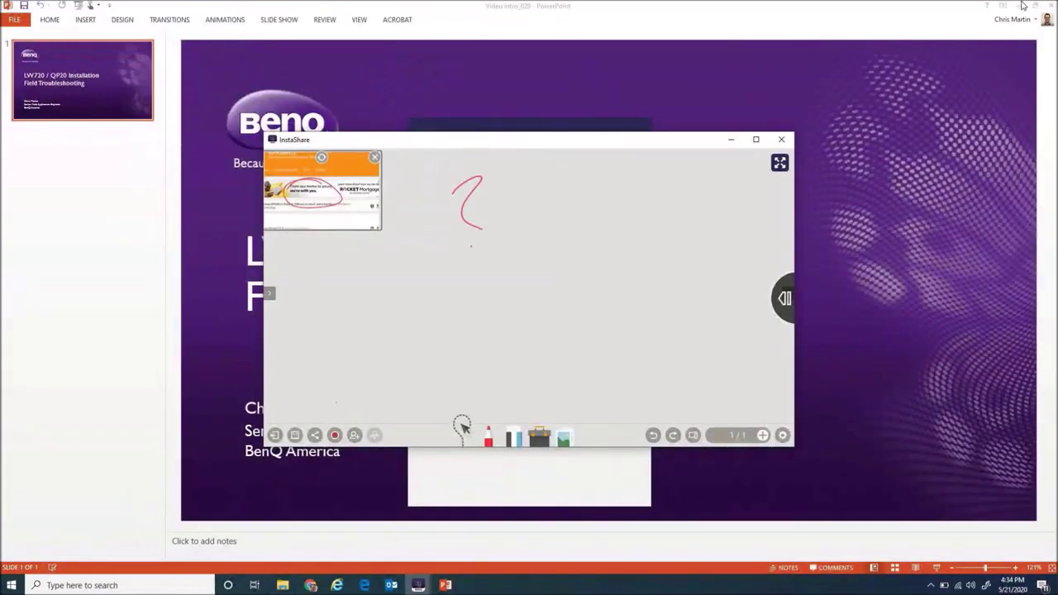
{"action": "left_click", "coordinate": [1019, 10]}
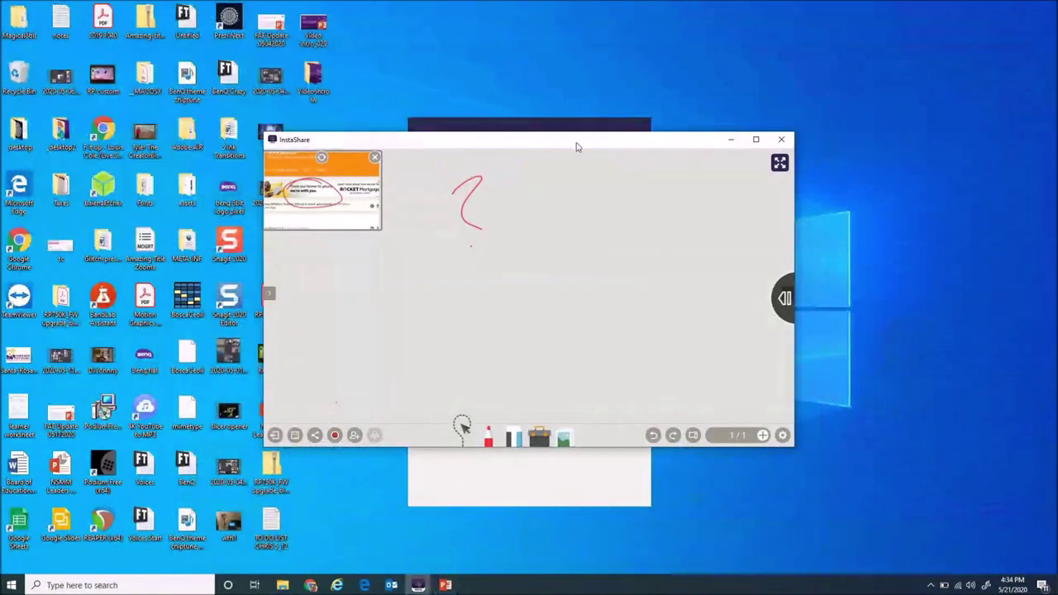
{"action": "left_click_drag", "start_coordinate": [573, 143], "coordinate": [807, 142]}
{"action": "left_click_drag", "start_coordinate": [474, 136], "coordinate": [306, 84]}
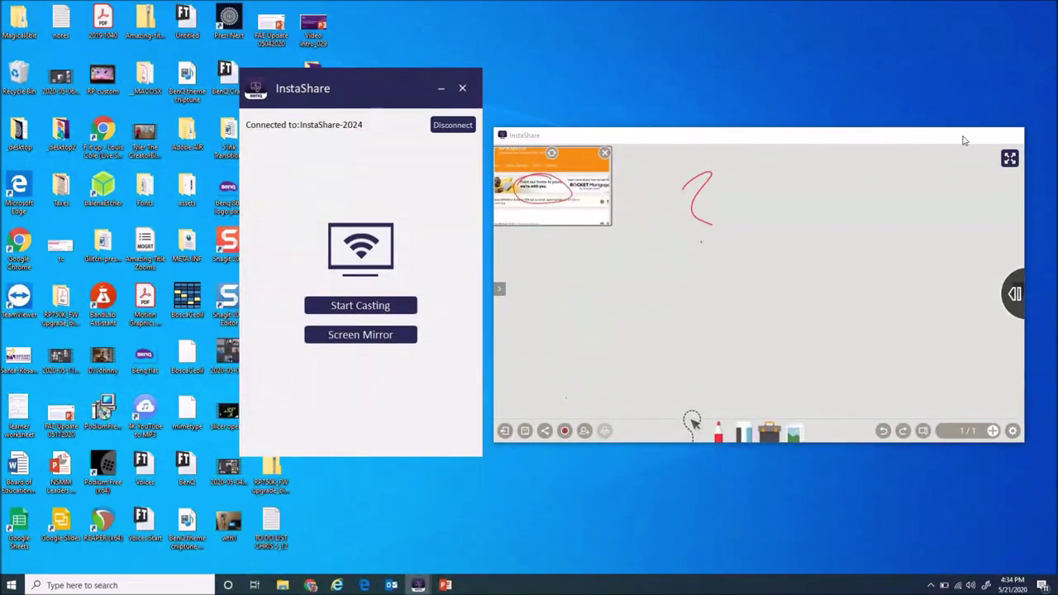
{"action": "left_click", "coordinate": [962, 138]}
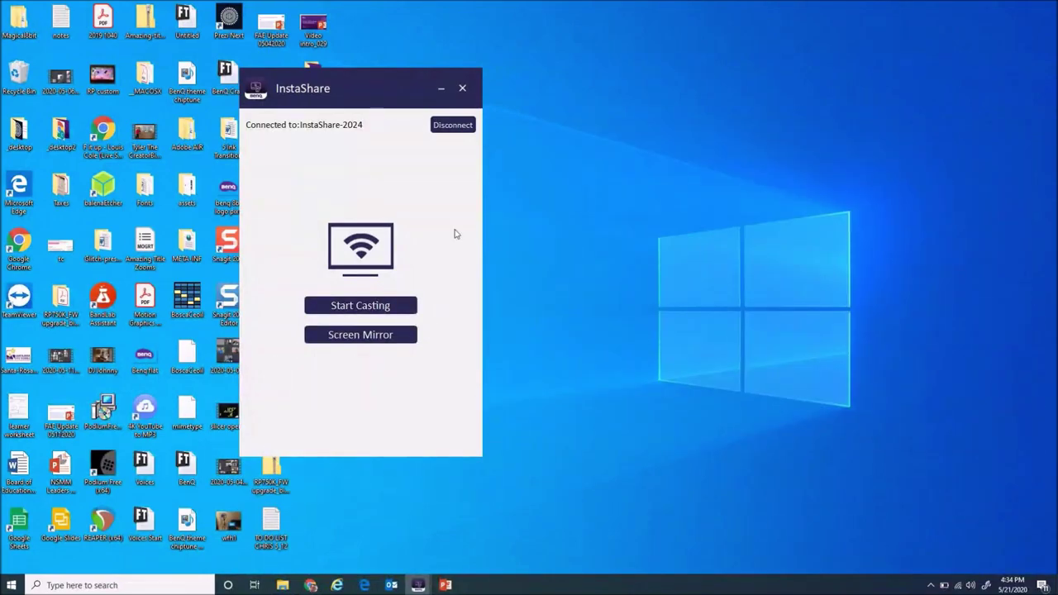
{"action": "left_click", "coordinate": [366, 308]}
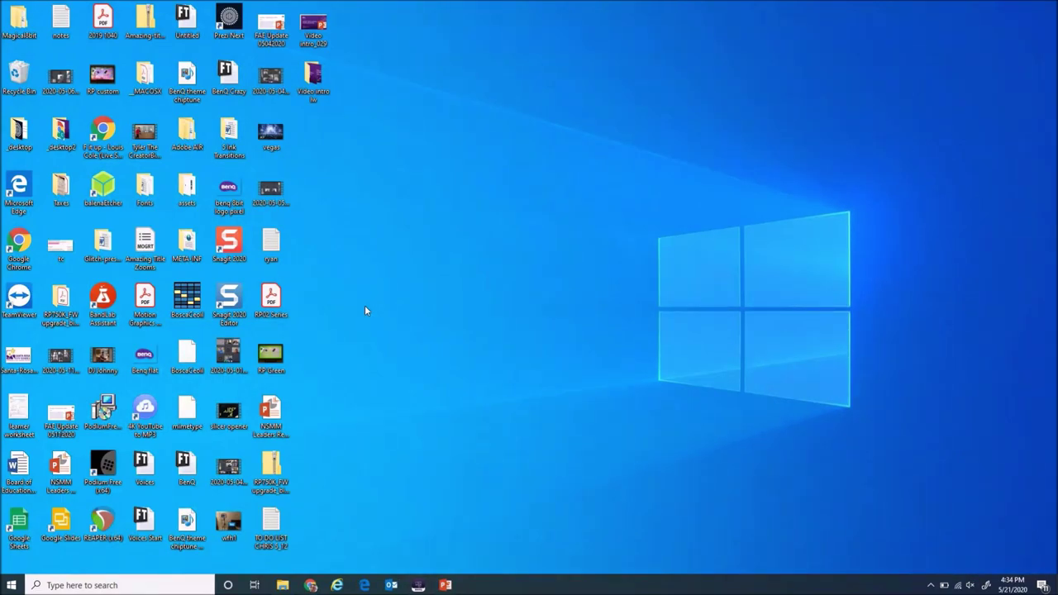
Launch Edge on its Start news feed page and enable Web Note inking
{"action": "left_click", "coordinate": [363, 585]}
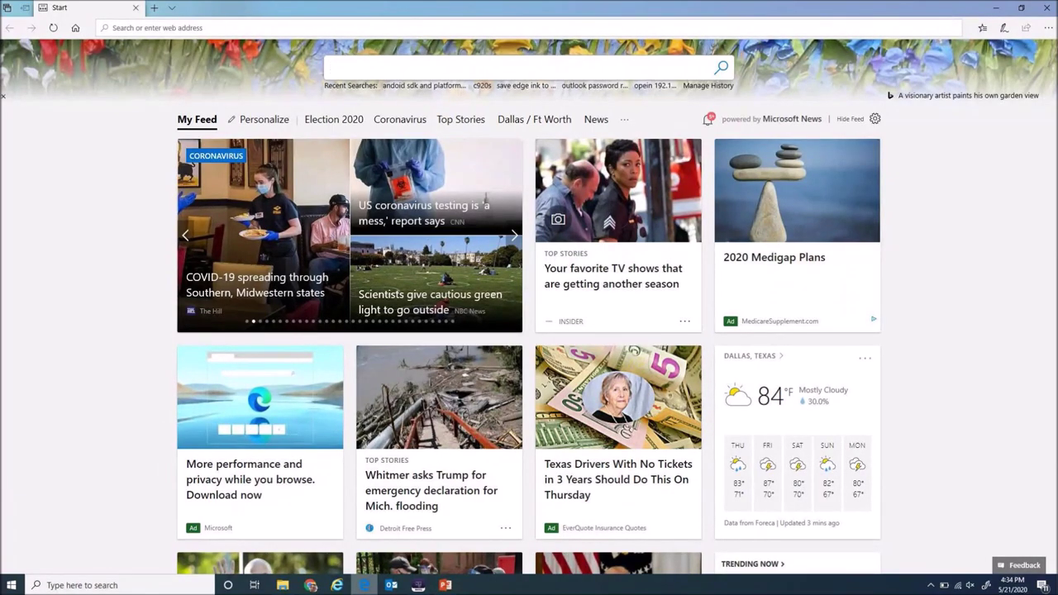
{"action": "left_click", "coordinate": [1004, 27]}
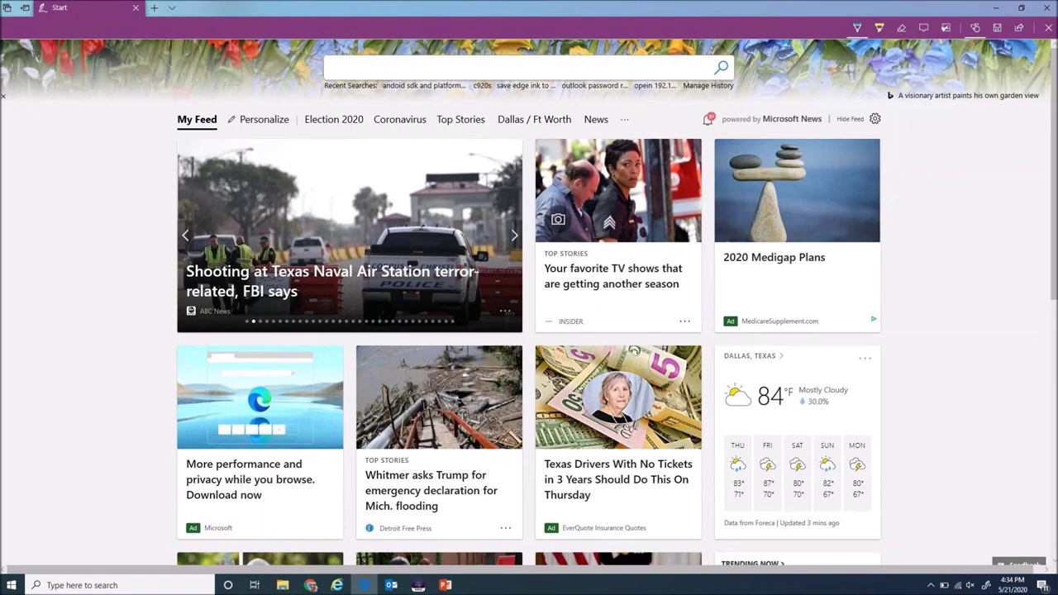
Circle the 'powered by Microsoft News' credit and the Dallas / Ft Worth tab, plus a few extra strokes
{"action": "mouse_move", "coordinate": [810, 98]}
{"action": "left_mouse_down"}
{"action": "mouse_move", "coordinate": [738, 105]}
{"action": "mouse_move", "coordinate": [777, 163]}
{"action": "mouse_move", "coordinate": [773, 108]}
{"action": "left_mouse_up"}
{"action": "mouse_move", "coordinate": [556, 101]}
{"action": "left_mouse_down"}
{"action": "mouse_move", "coordinate": [603, 134]}
{"action": "mouse_move", "coordinate": [504, 106]}
{"action": "left_mouse_up"}
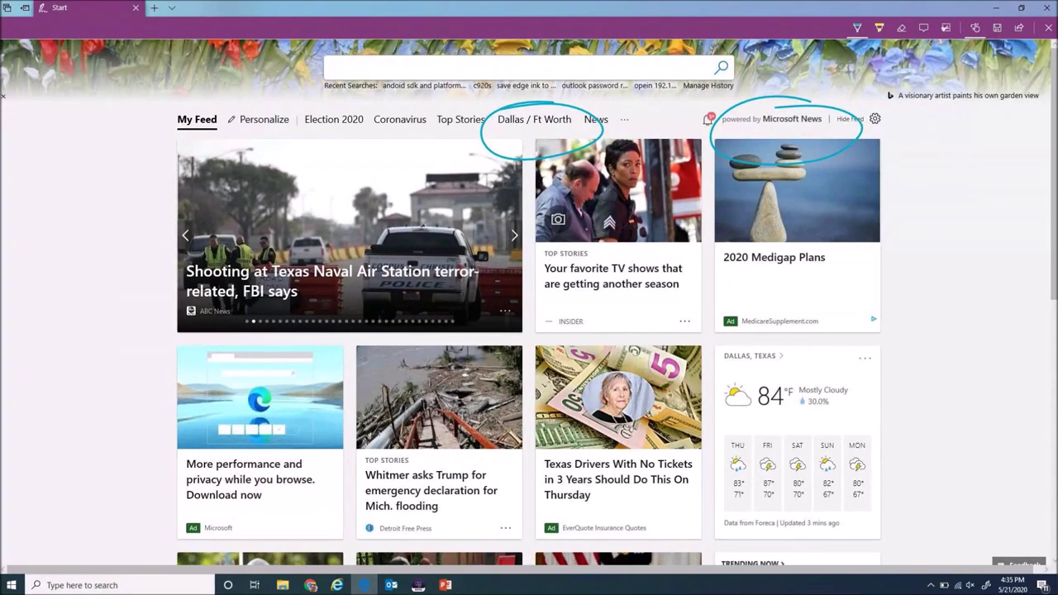
{"action": "left_click_drag", "start_coordinate": [479, 283], "coordinate": [486, 165]}
{"action": "scroll", "coordinate": [529, 301], "scroll_direction": "down", "scroll_amount": 3}
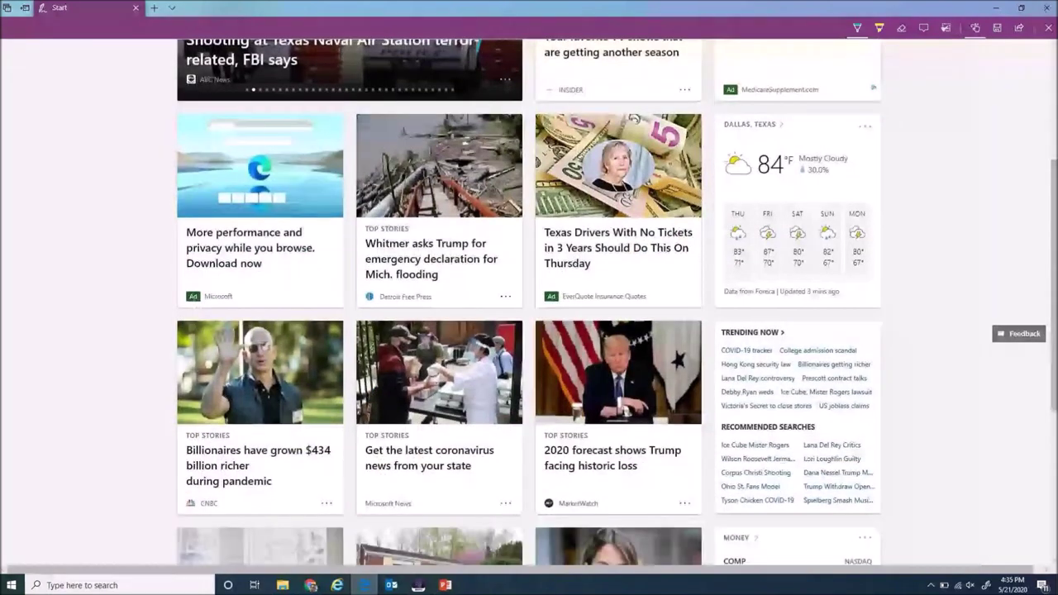
{"action": "scroll", "coordinate": [529, 301], "scroll_direction": "up", "scroll_amount": 3}
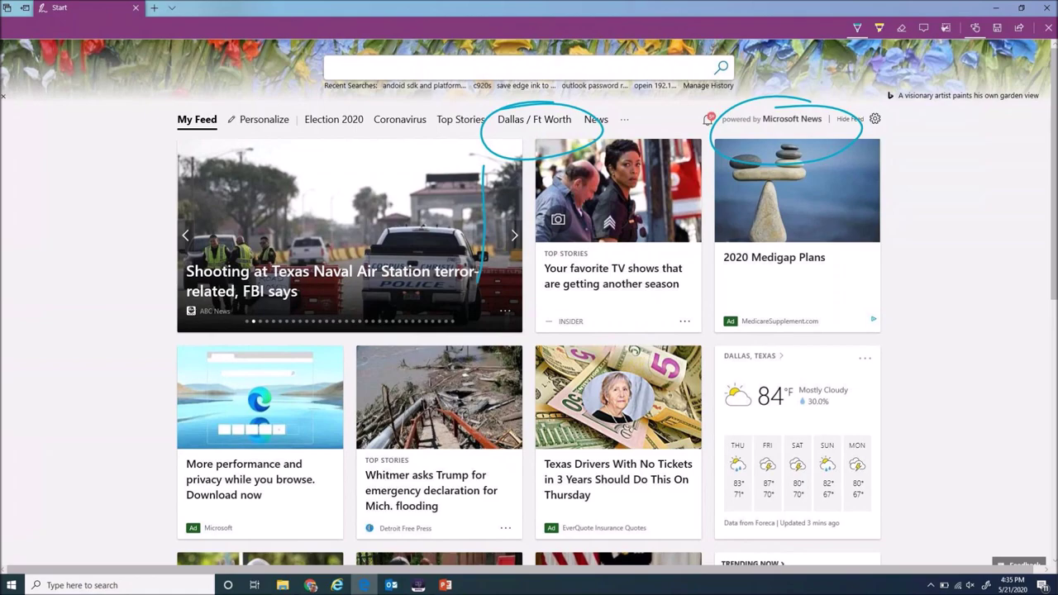
{"action": "left_click_drag", "start_coordinate": [1050, 138], "coordinate": [1050, 151]}
{"action": "scroll", "coordinate": [529, 301], "scroll_direction": "down", "scroll_amount": 1}
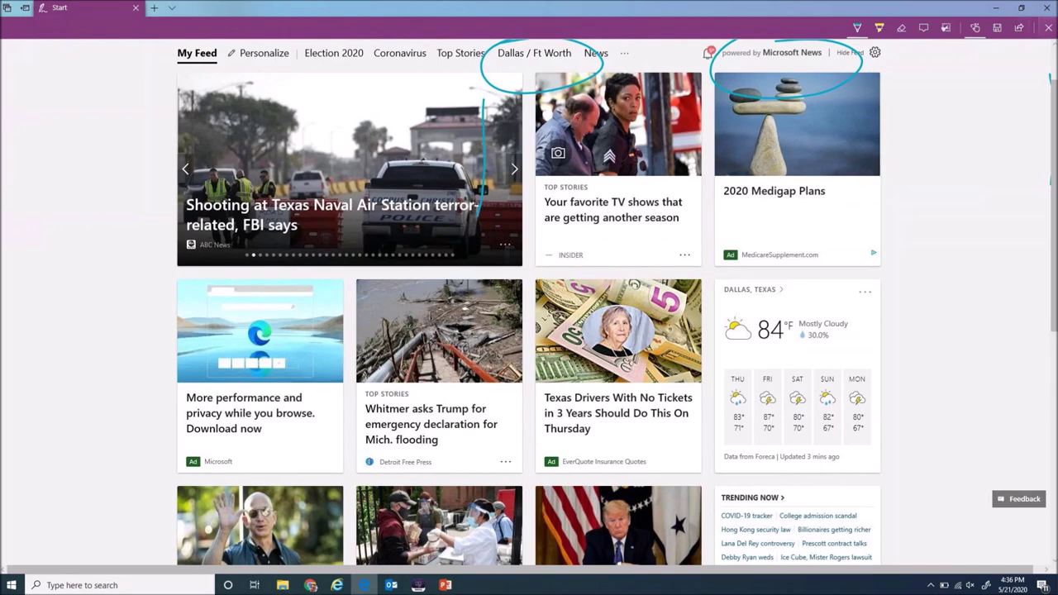
Close the Web Note toolbar and answer No to saving the ink changes
{"action": "left_click", "coordinate": [1048, 28]}
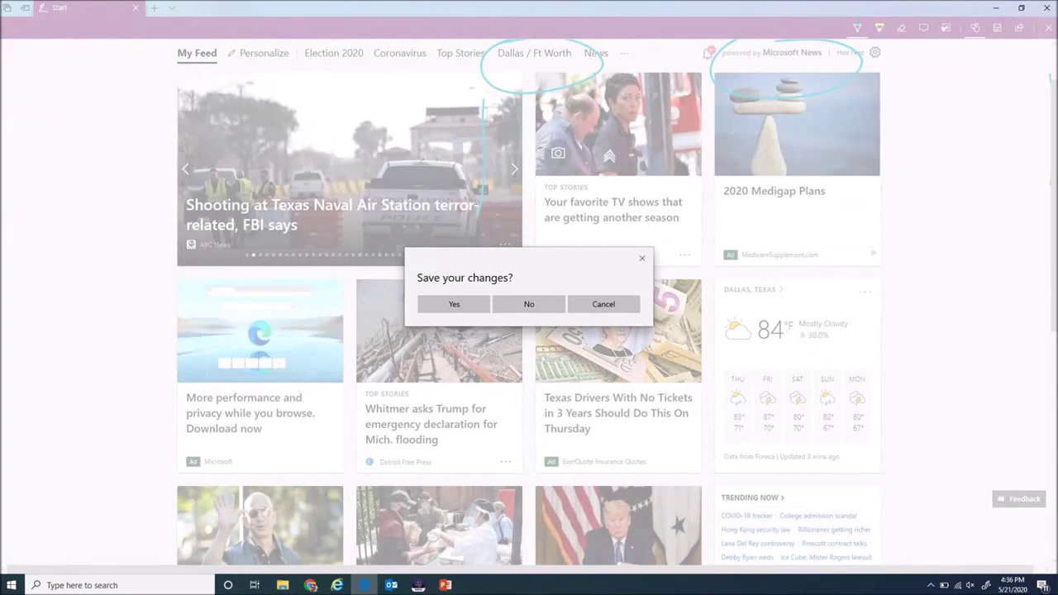
{"action": "left_click", "coordinate": [529, 305]}
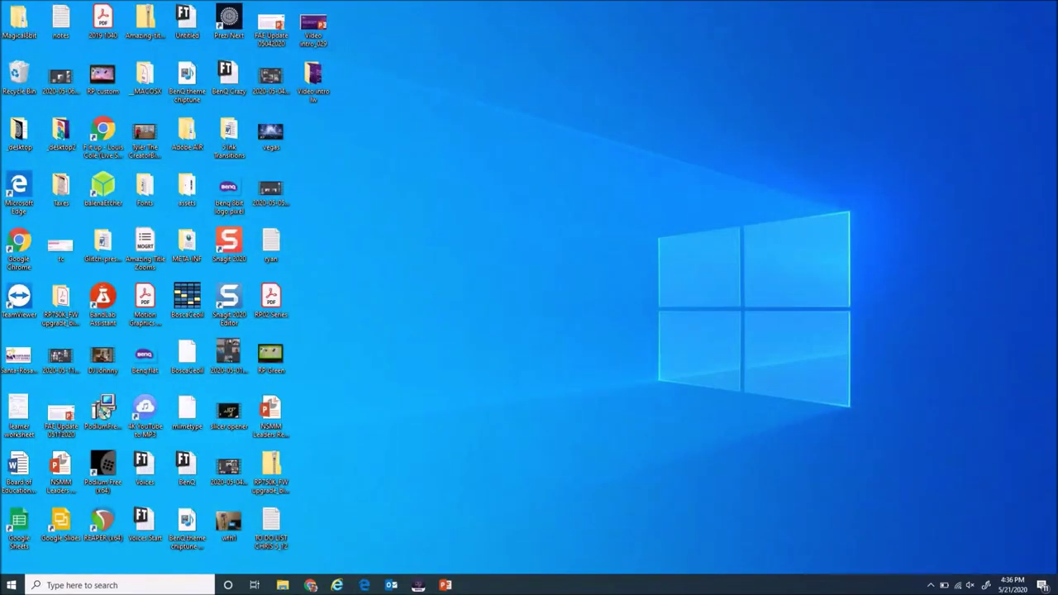
Restore the InstaShare connection window from its taskbar thumbnail, showing casting to InstaShare-2024
{"action": "mouse_move", "coordinate": [418, 586]}
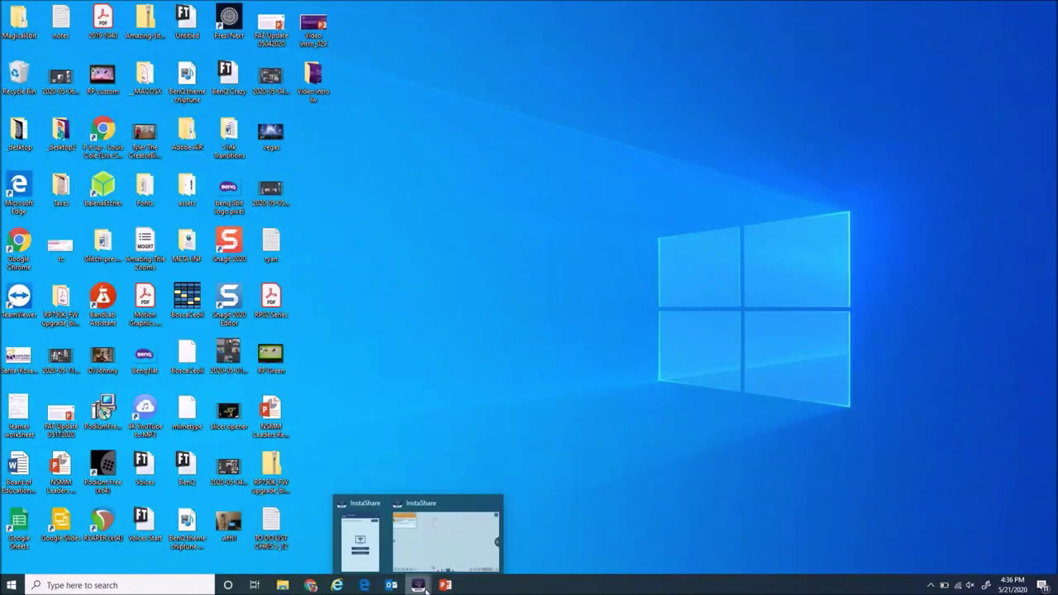
{"action": "mouse_move", "coordinate": [369, 555]}
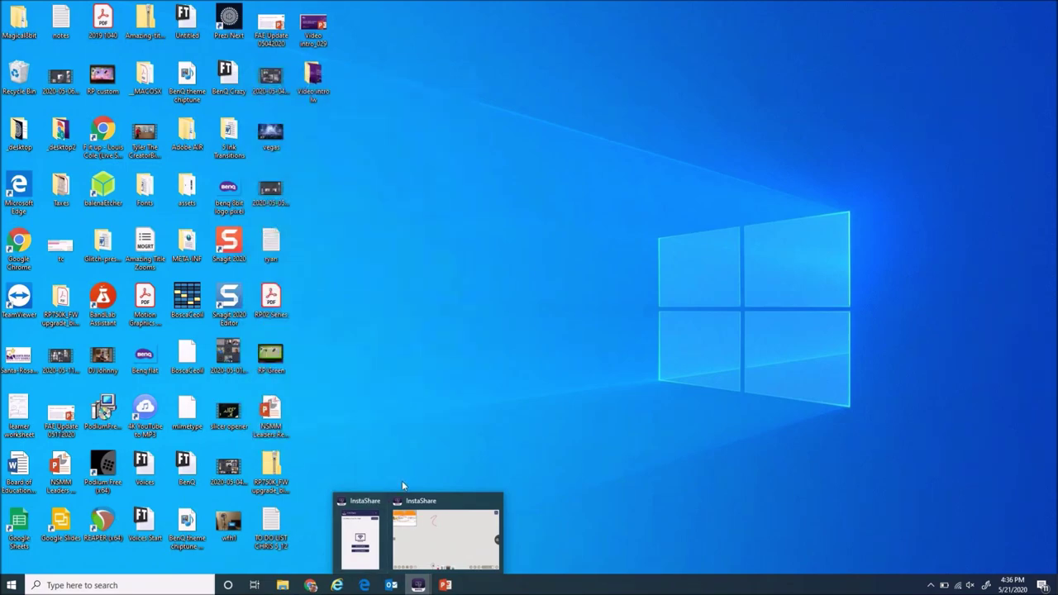
{"action": "left_click", "coordinate": [369, 538]}
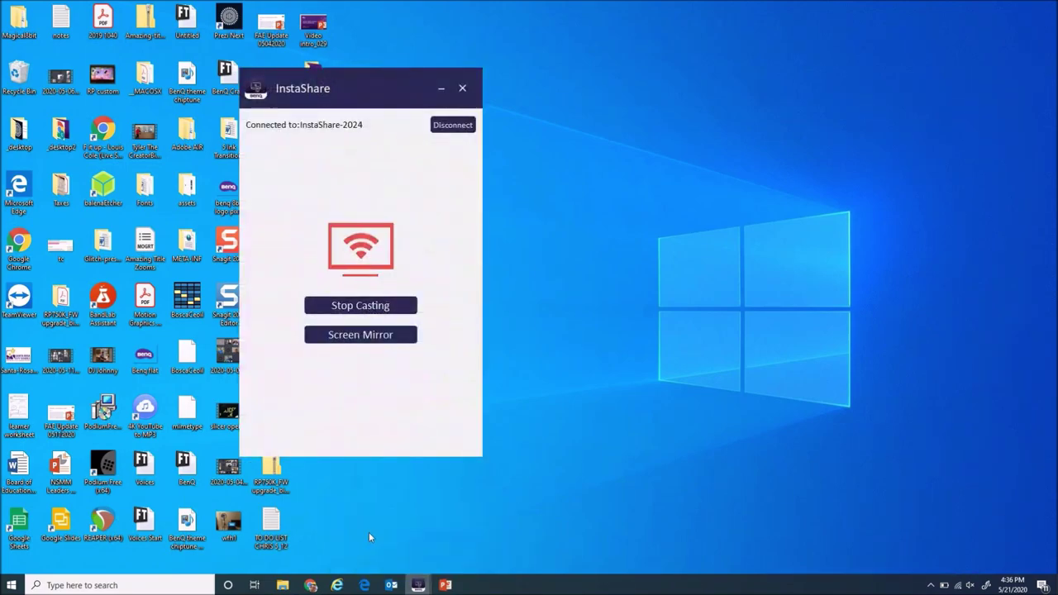
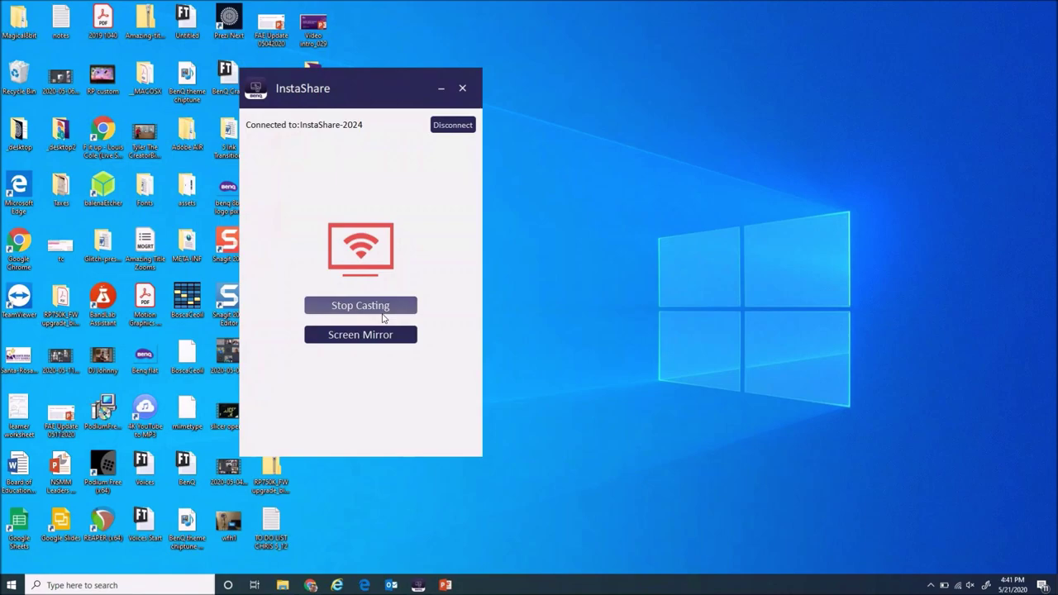
Stop casting to InstaShare-2024 and mirror the EZWrite whiteboard in a full-screen window
{"action": "left_click", "coordinate": [359, 309]}
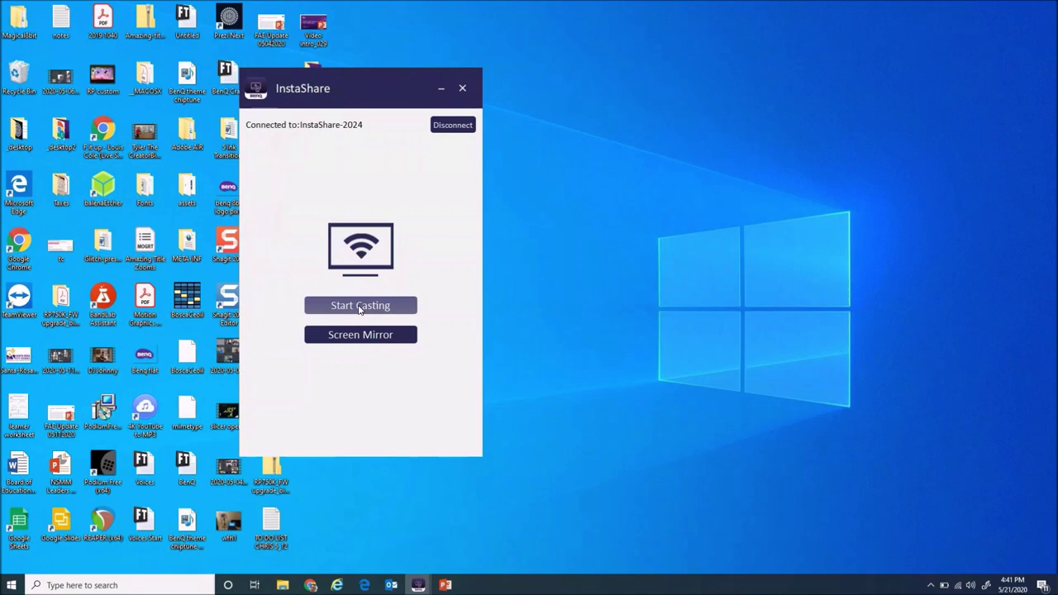
{"action": "left_click", "coordinate": [381, 334]}
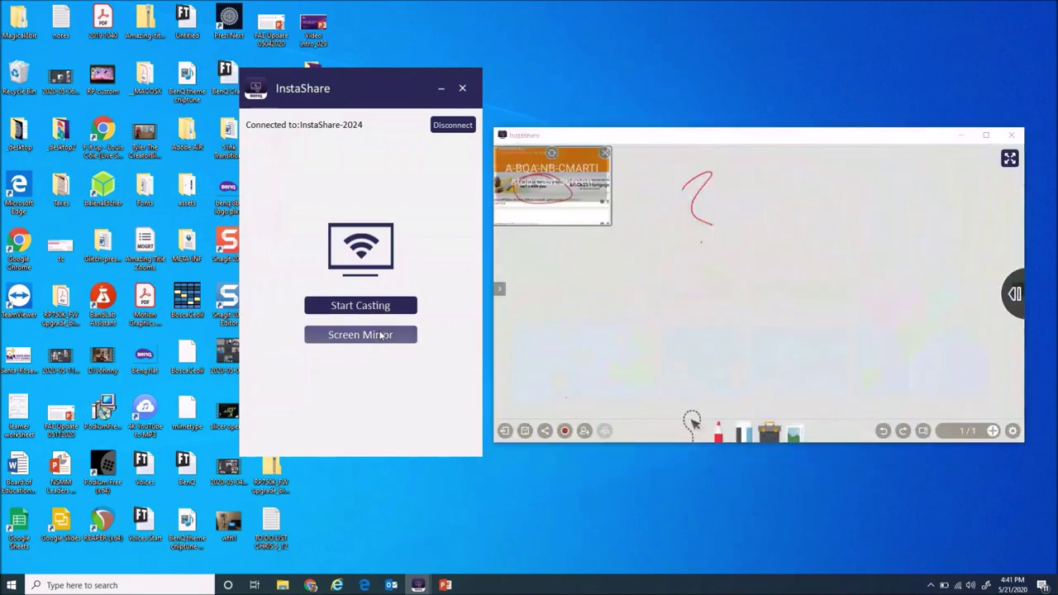
{"action": "left_click", "coordinate": [1010, 160]}
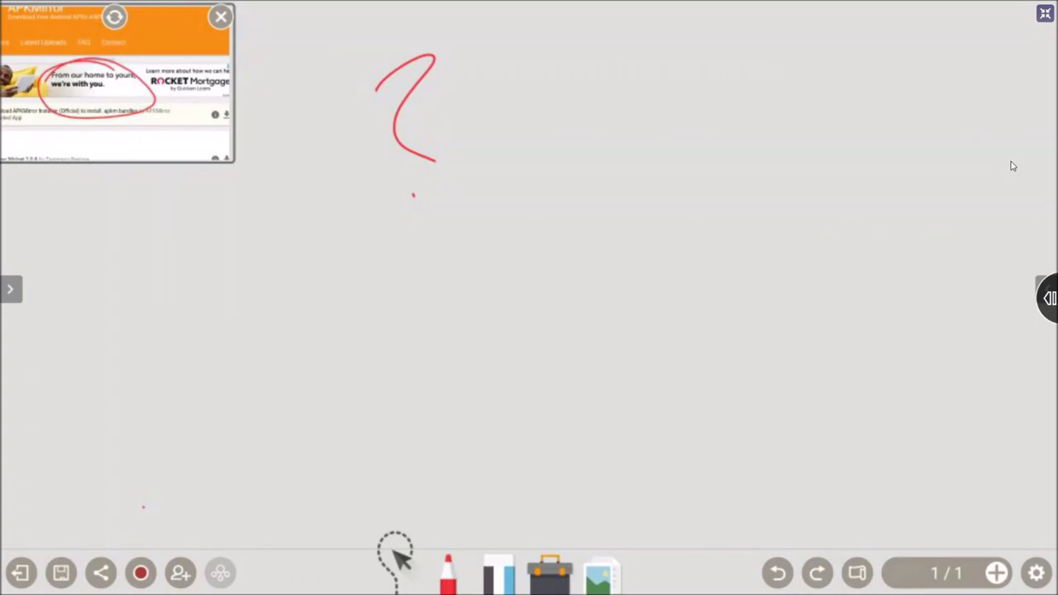
Select the red question-mark stroke on the whiteboard and delete it
{"action": "left_click", "coordinate": [405, 107]}
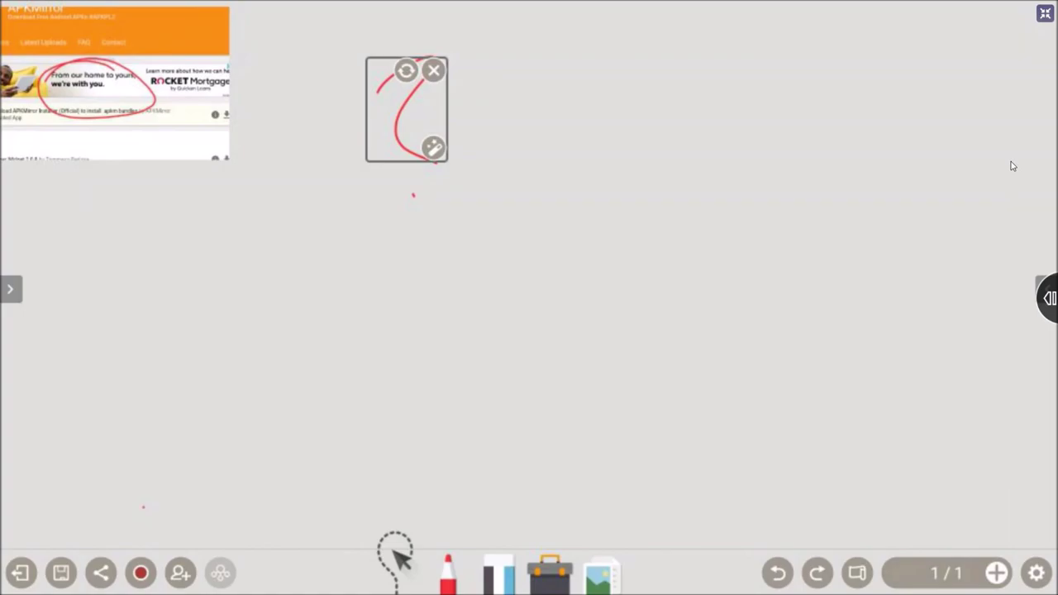
{"action": "key", "text": "Delete"}
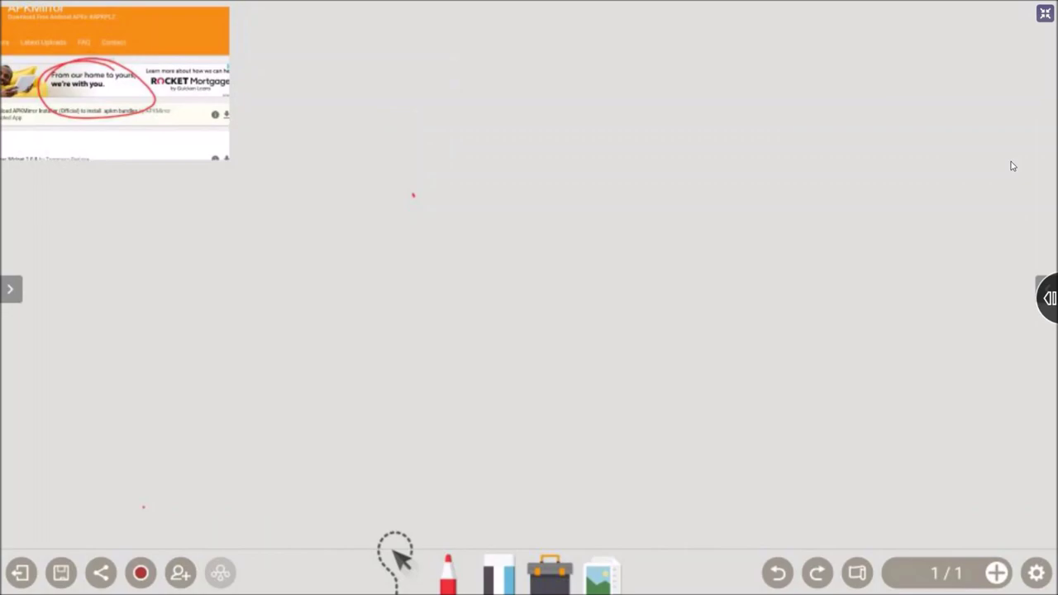
With the brush pen, draw red arrowed axes and label the point (2,2) in blue
{"action": "left_click", "coordinate": [550, 570]}
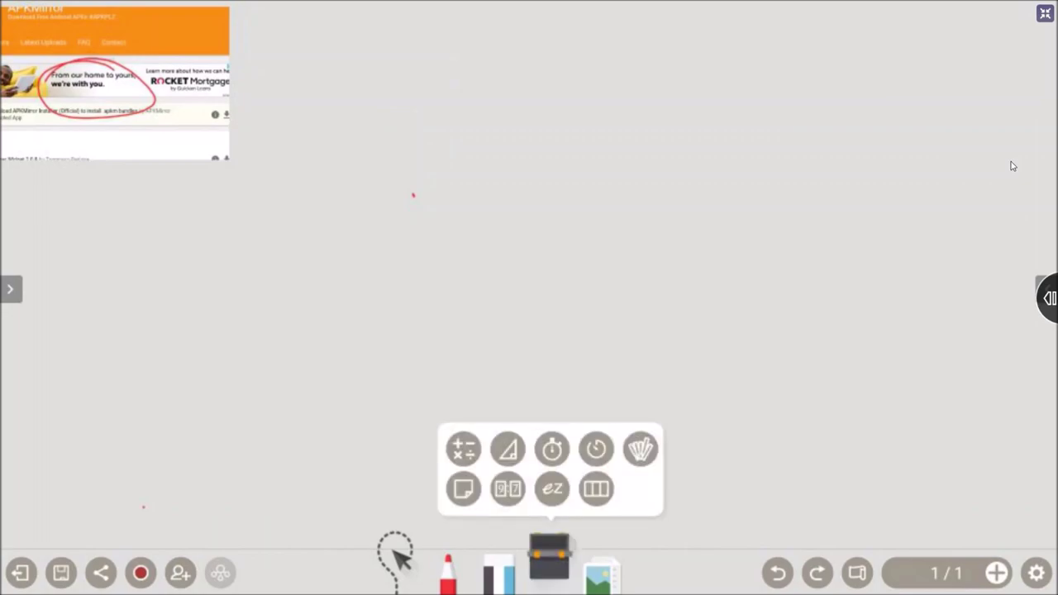
{"action": "left_click", "coordinate": [447, 570]}
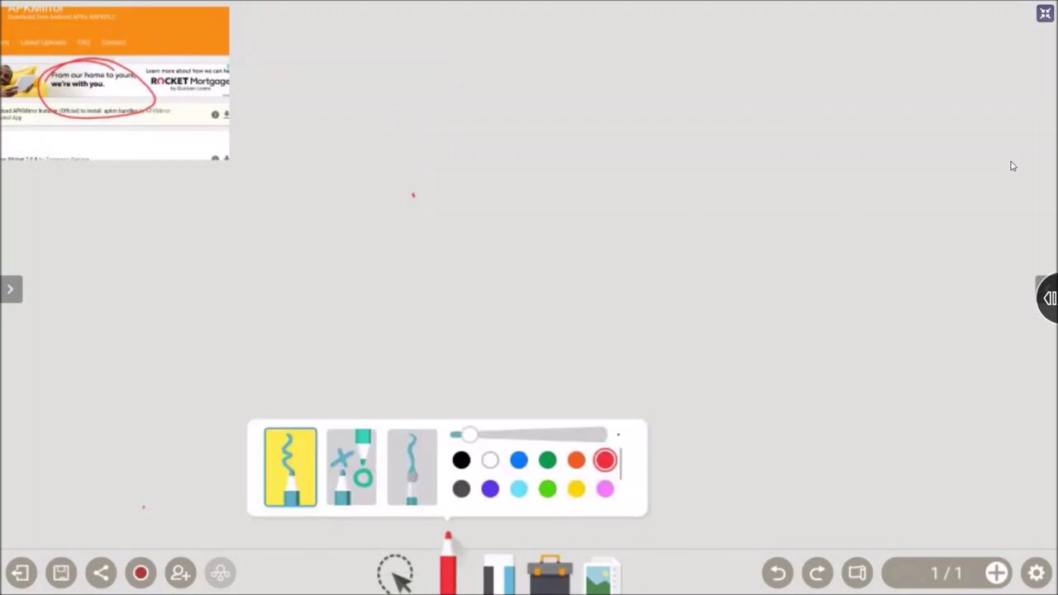
{"action": "left_click", "coordinate": [351, 467]}
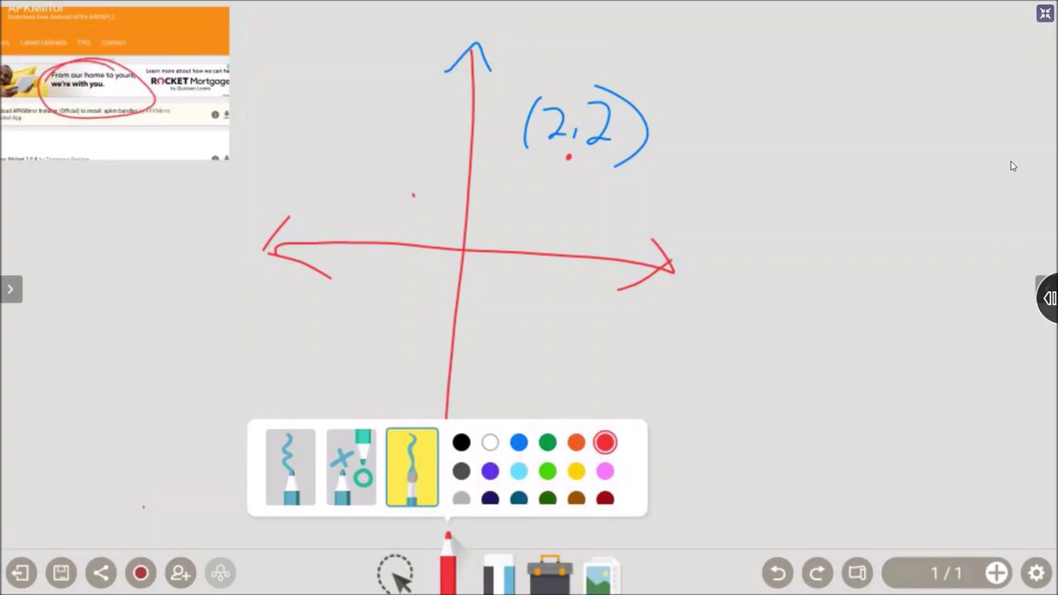
{"action": "left_click", "coordinate": [590, 338]}
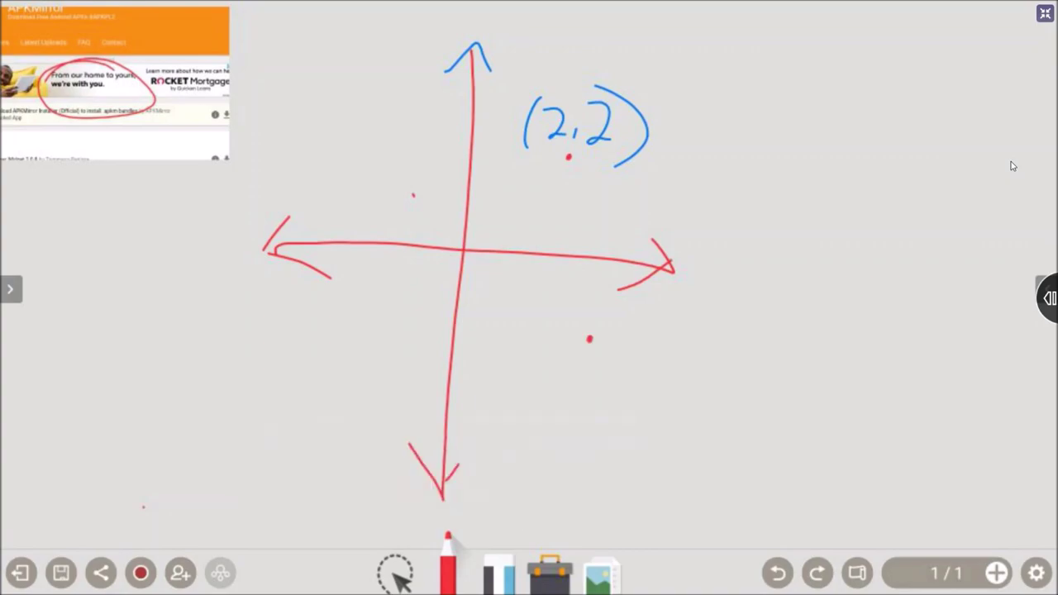
Add blank page 2 and switch on Enable palm eraser in the whiteboard settings
{"action": "left_click", "coordinate": [996, 572]}
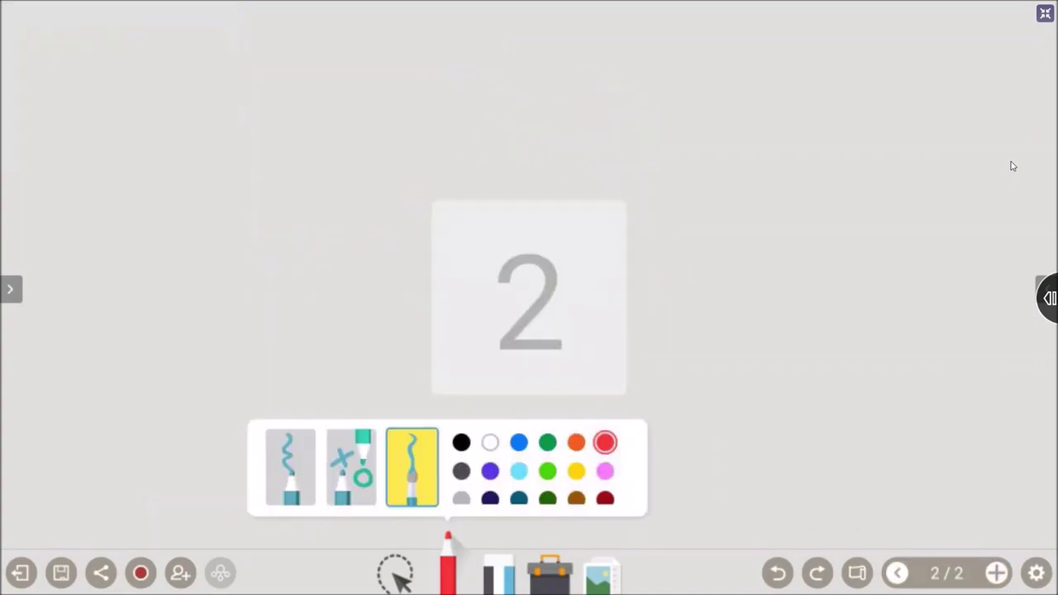
{"action": "left_click", "coordinate": [1036, 572]}
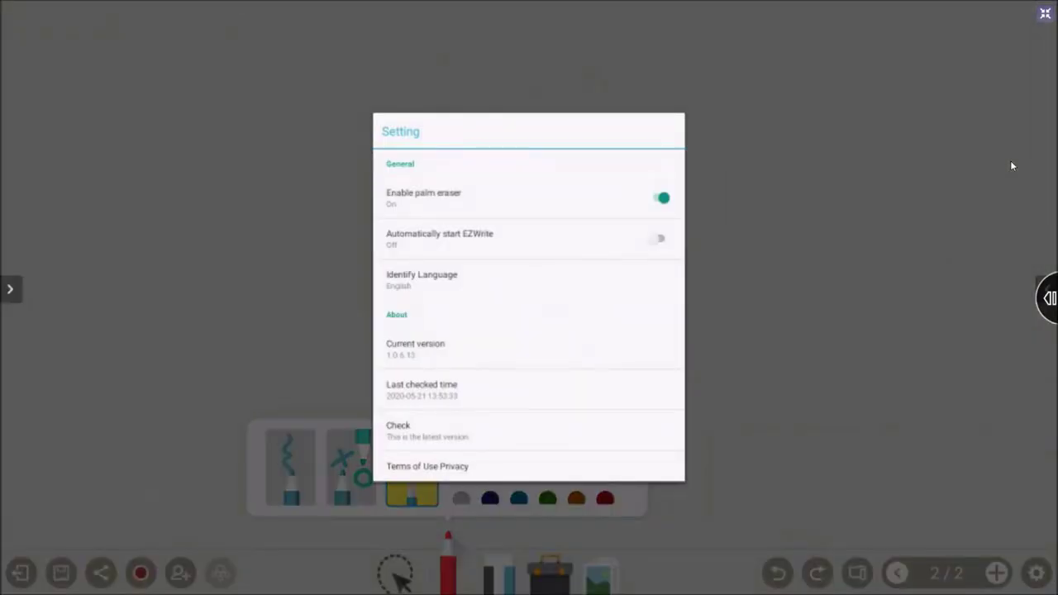
{"action": "left_click", "coordinate": [663, 198]}
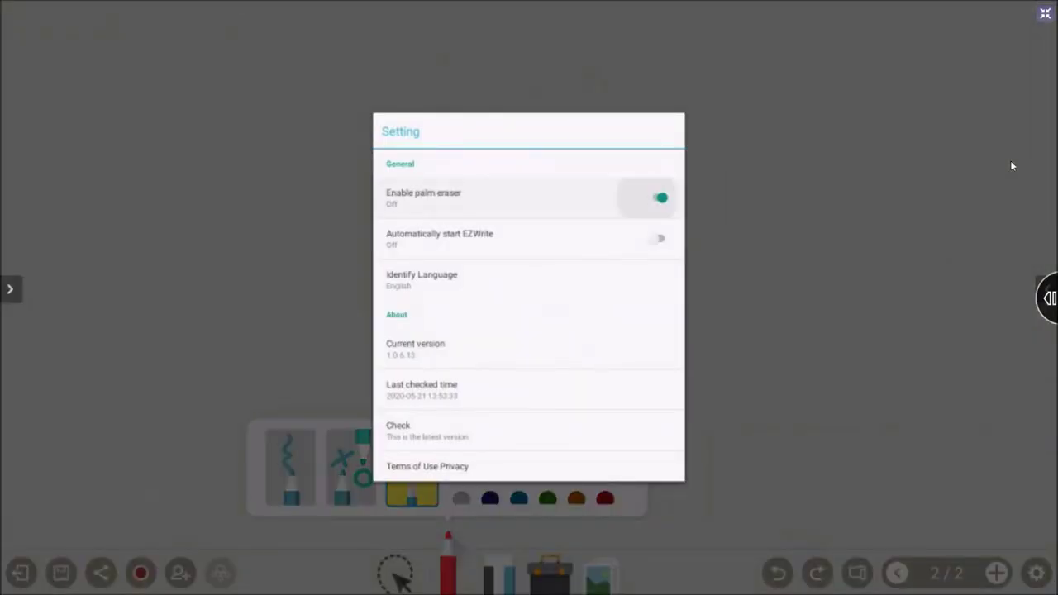
{"action": "key", "text": "Escape"}
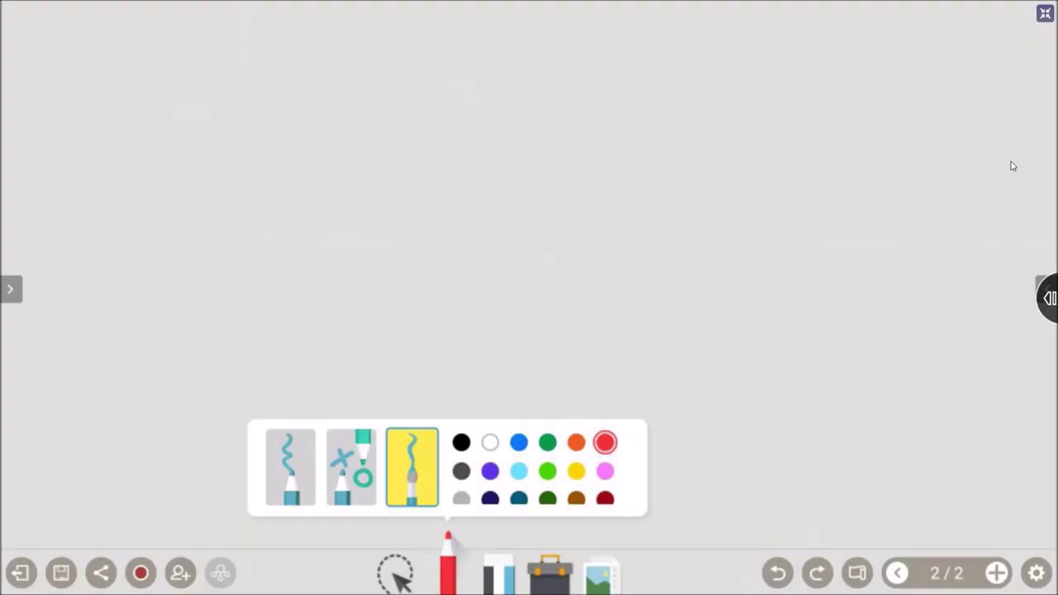
Test the palm eraser on red strokes, then switch the palm eraser setting off
{"action": "left_click_drag", "start_coordinate": [353, 151], "coordinate": [449, 133]}
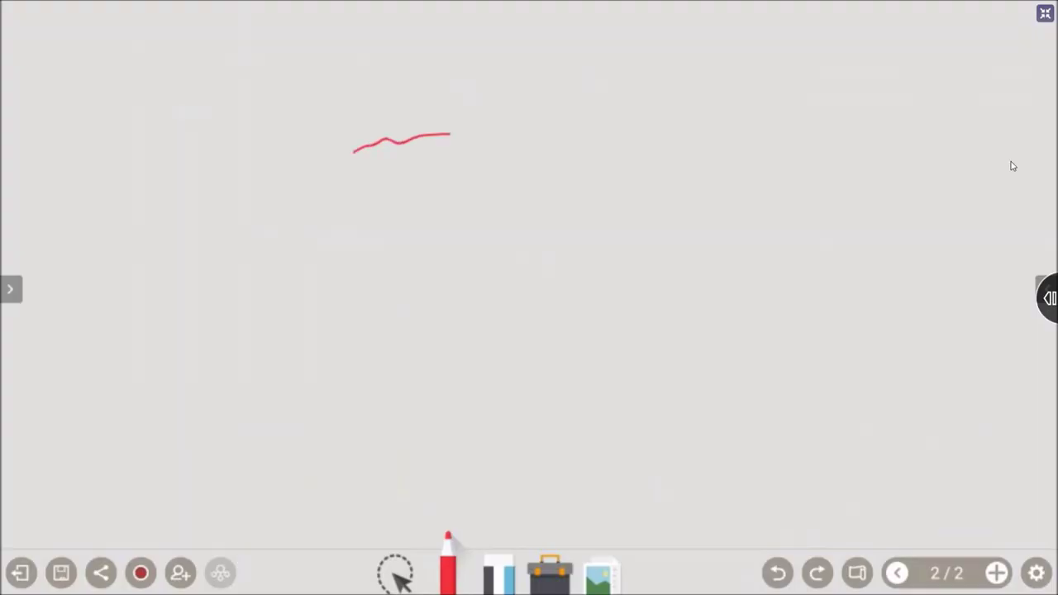
{"action": "mouse_move", "coordinate": [513, 117]}
{"action": "left_mouse_down"}
{"action": "mouse_move", "coordinate": [413, 123]}
{"action": "mouse_move", "coordinate": [285, 167]}
{"action": "left_mouse_up"}
{"action": "mouse_move", "coordinate": [449, 137]}
{"action": "left_mouse_down"}
{"action": "mouse_move", "coordinate": [395, 149]}
{"action": "mouse_move", "coordinate": [406, 158]}
{"action": "mouse_move", "coordinate": [451, 111]}
{"action": "left_mouse_up"}
{"action": "key", "text": "Return"}
{"action": "key", "text": "Escape"}
Draw the red looped flower, then a green stem and leaf below it
{"action": "mouse_move", "coordinate": [413, 224]}
{"action": "left_mouse_down"}
{"action": "mouse_move", "coordinate": [472, 31]}
{"action": "mouse_move", "coordinate": [446, 186]}
{"action": "mouse_move", "coordinate": [579, 235]}
{"action": "mouse_move", "coordinate": [504, 382]}
{"action": "mouse_move", "coordinate": [396, 404]}
{"action": "mouse_move", "coordinate": [413, 207]}
{"action": "left_mouse_up"}
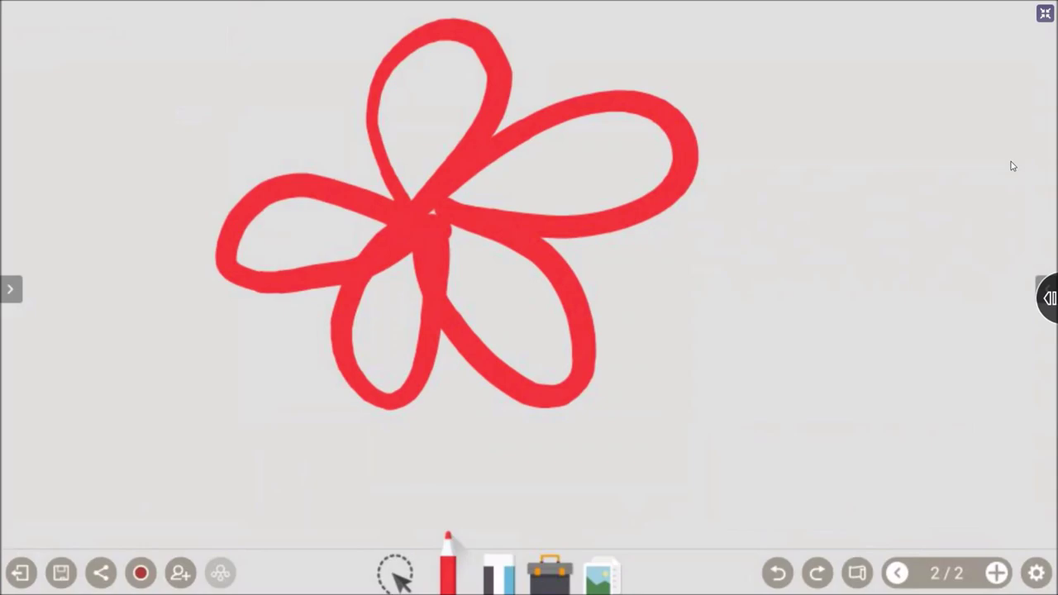
{"action": "left_click", "coordinate": [447, 564]}
{"action": "left_click", "coordinate": [547, 443]}
{"action": "left_click", "coordinate": [691, 372]}
{"action": "mouse_move", "coordinate": [445, 331]}
{"action": "left_mouse_down"}
{"action": "mouse_move", "coordinate": [432, 377]}
{"action": "mouse_move", "coordinate": [567, 499]}
{"action": "left_mouse_up"}
{"action": "mouse_move", "coordinate": [459, 474]}
{"action": "left_mouse_down"}
{"action": "mouse_move", "coordinate": [504, 438]}
{"action": "mouse_move", "coordinate": [499, 503]}
{"action": "left_mouse_up"}
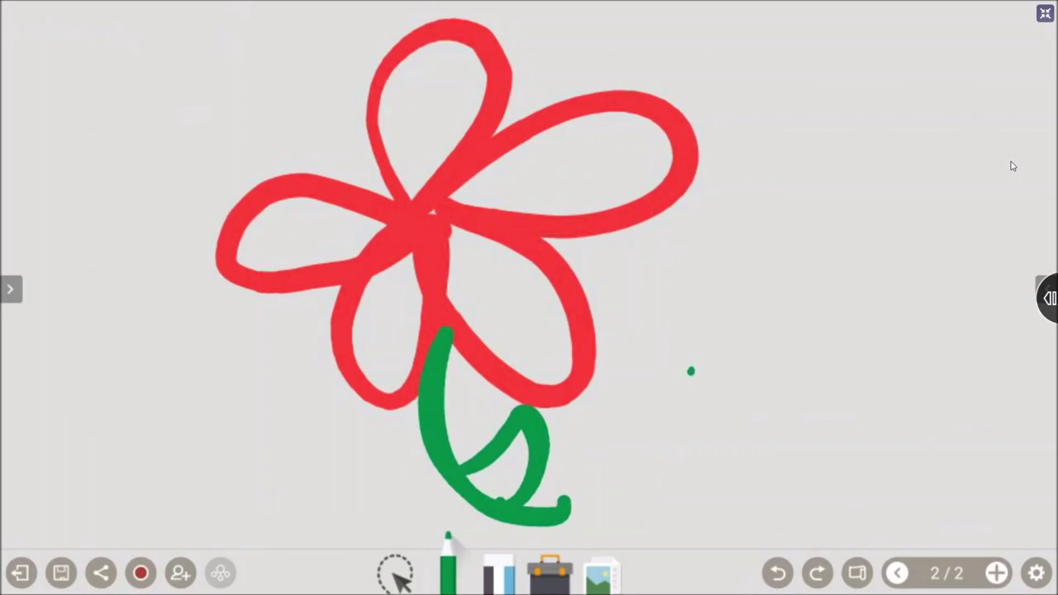
In yellow, draw sun rays, a zigzag, and wavy lines on both sides of the flower
{"action": "left_click", "coordinate": [448, 562]}
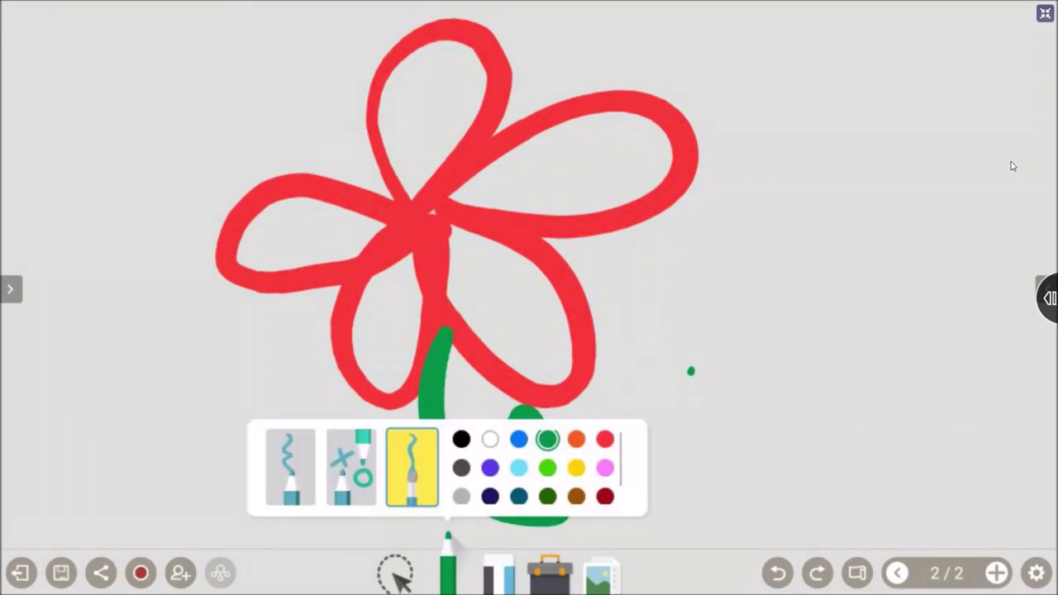
{"action": "left_click", "coordinate": [576, 468]}
{"action": "left_click_drag", "start_coordinate": [235, 105], "coordinate": [244, 118]}
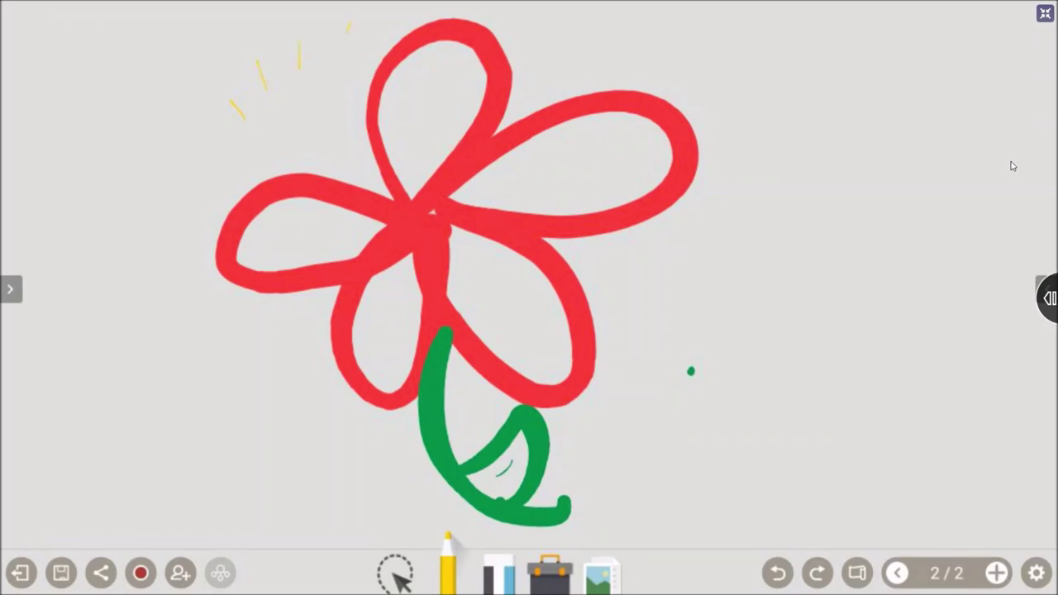
{"action": "mouse_move", "coordinate": [87, 53]}
{"action": "left_mouse_down"}
{"action": "mouse_move", "coordinate": [81, 117]}
{"action": "mouse_move", "coordinate": [106, 143]}
{"action": "mouse_move", "coordinate": [89, 221]}
{"action": "mouse_move", "coordinate": [187, 286]}
{"action": "mouse_move", "coordinate": [87, 360]}
{"action": "mouse_move", "coordinate": [205, 396]}
{"action": "mouse_move", "coordinate": [53, 446]}
{"action": "mouse_move", "coordinate": [190, 501]}
{"action": "mouse_move", "coordinate": [236, 382]}
{"action": "left_mouse_up"}
{"action": "mouse_move", "coordinate": [740, 56]}
{"action": "left_mouse_down"}
{"action": "mouse_move", "coordinate": [847, 37]}
{"action": "mouse_move", "coordinate": [785, 132]}
{"action": "mouse_move", "coordinate": [752, 256]}
{"action": "mouse_move", "coordinate": [678, 286]}
{"action": "mouse_move", "coordinate": [619, 346]}
{"action": "mouse_move", "coordinate": [699, 364]}
{"action": "left_mouse_up"}
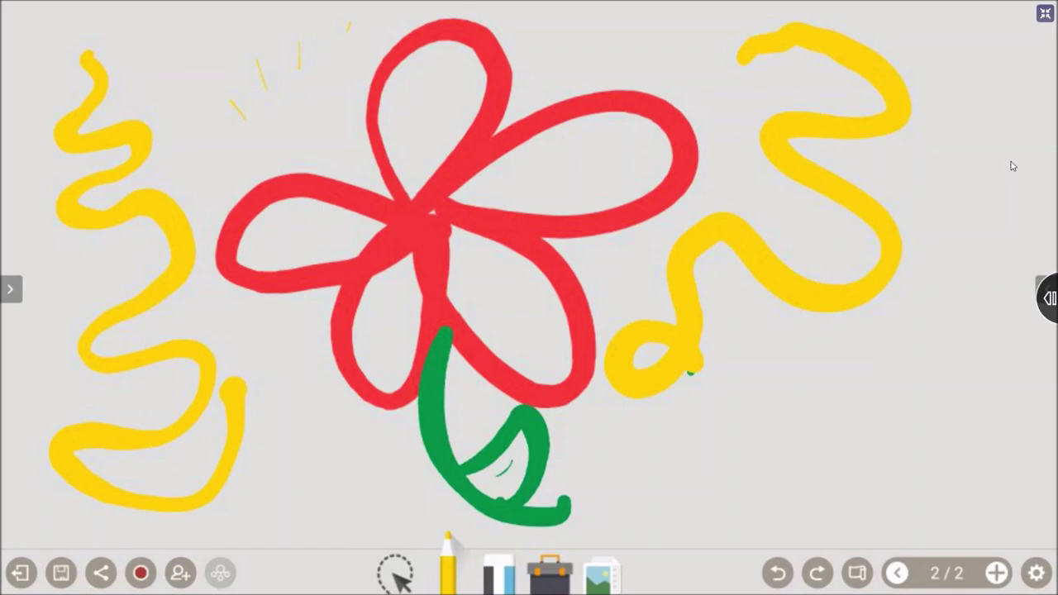
{"action": "left_click_drag", "start_coordinate": [250, 137], "coordinate": [341, 97]}
{"action": "left_click_drag", "start_coordinate": [252, 153], "coordinate": [288, 149]}
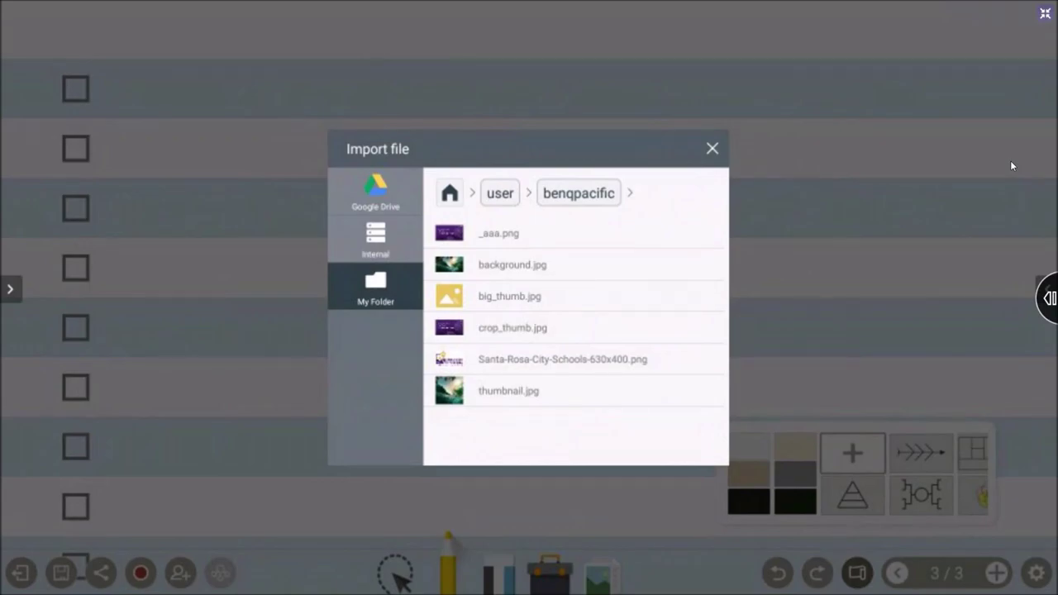
Close the Import file dialog and bring up the save-pages dialog with Ctrl+S
{"action": "key", "text": "Escape"}
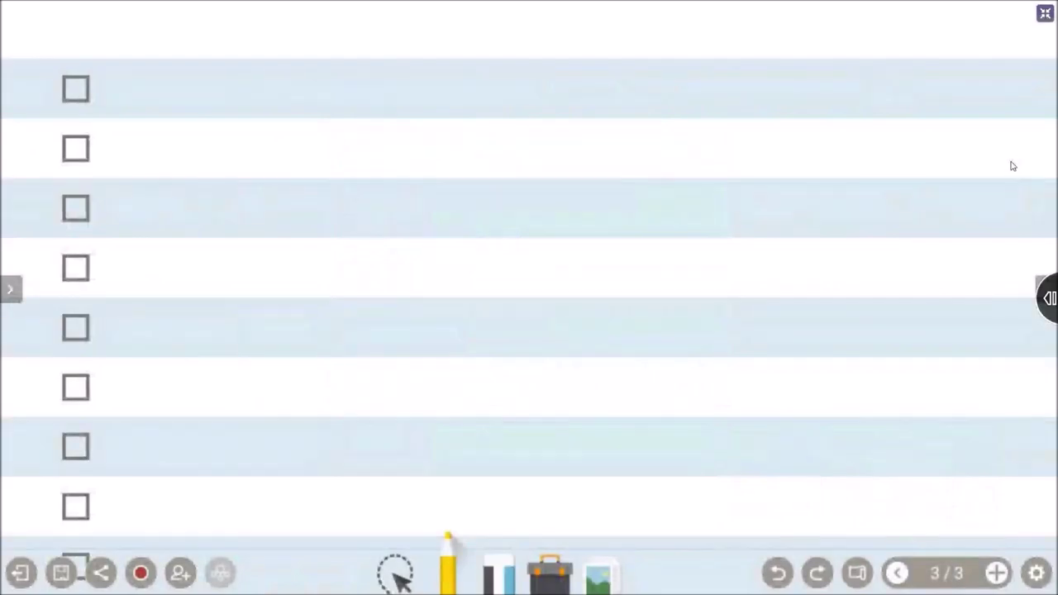
{"action": "key", "text": "ctrl+s"}
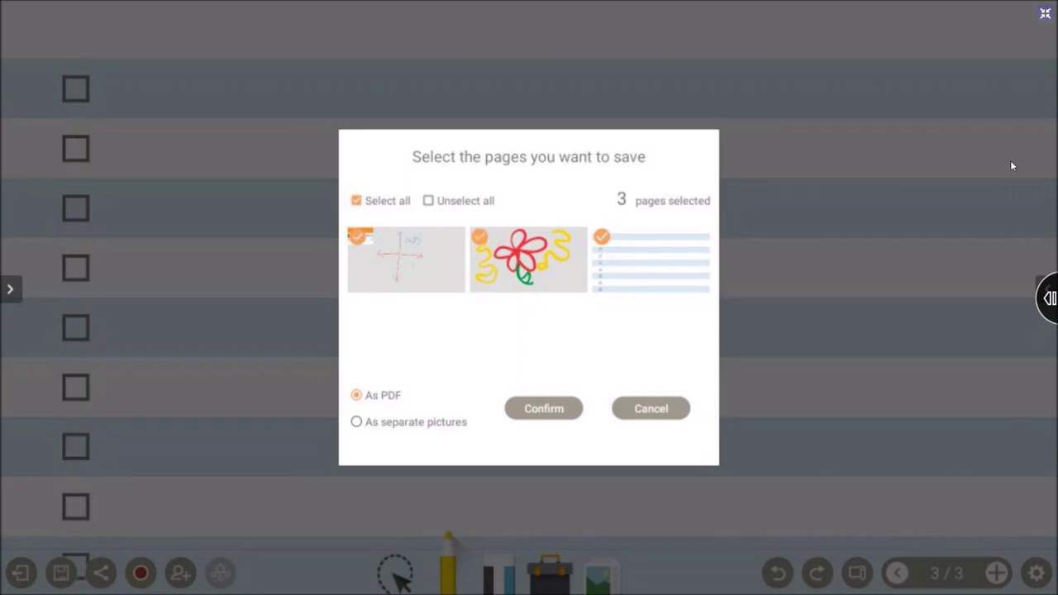
Cancel the save-pages dialog without saving, staying on the page 3 checklist
{"action": "key", "text": "Escape"}
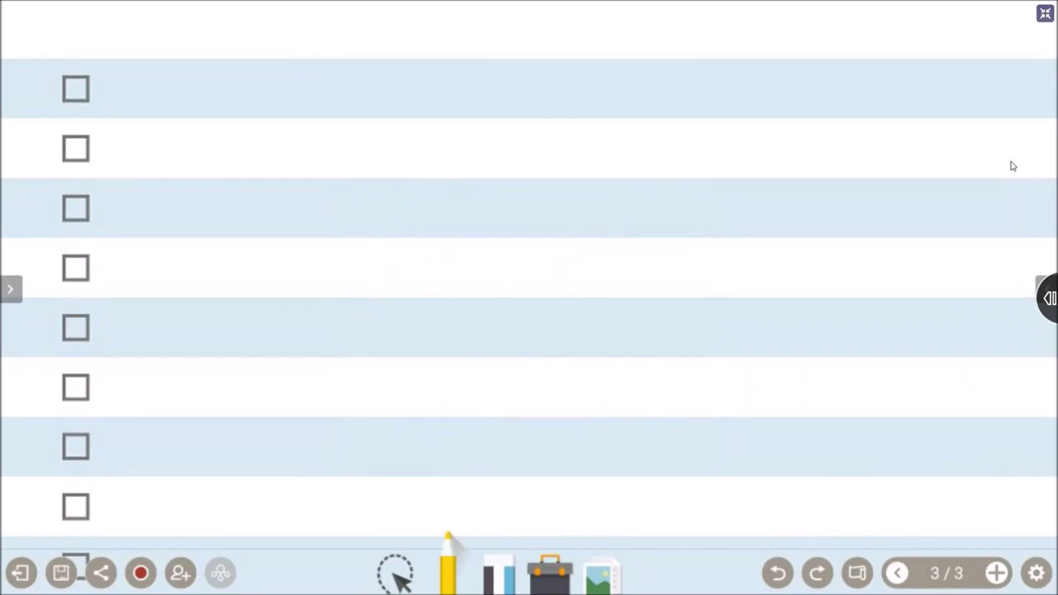
Open the Share options to display a QR code for the whiteboard
{"action": "left_click", "coordinate": [101, 573]}
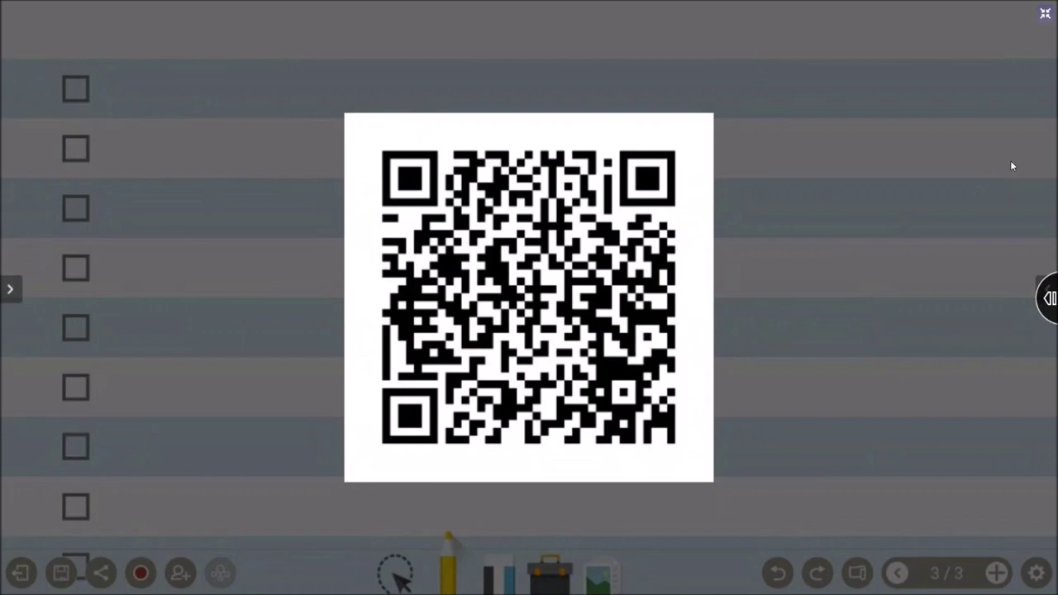
Close the QR code, save all three pages as PDF, then dismiss the save-all prompt
{"action": "left_click", "coordinate": [1012, 165]}
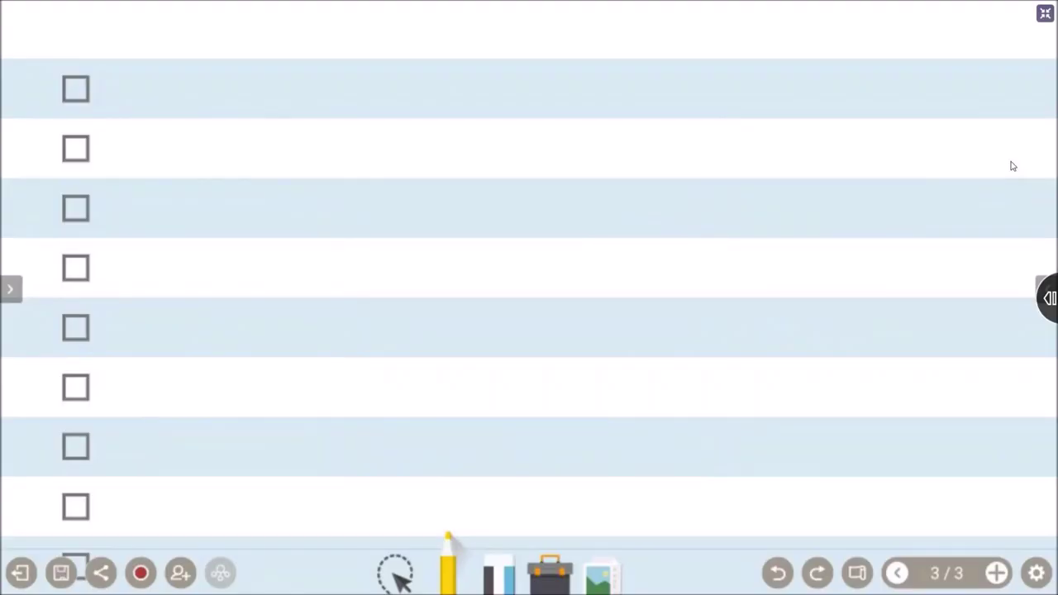
{"action": "key", "text": "ctrl+s"}
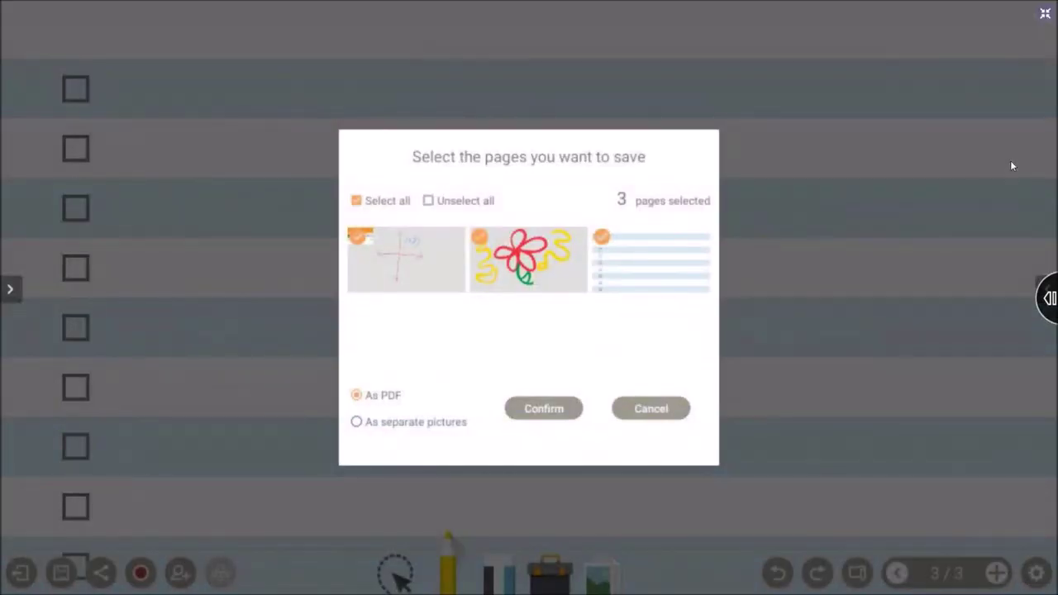
{"action": "key", "text": "Return"}
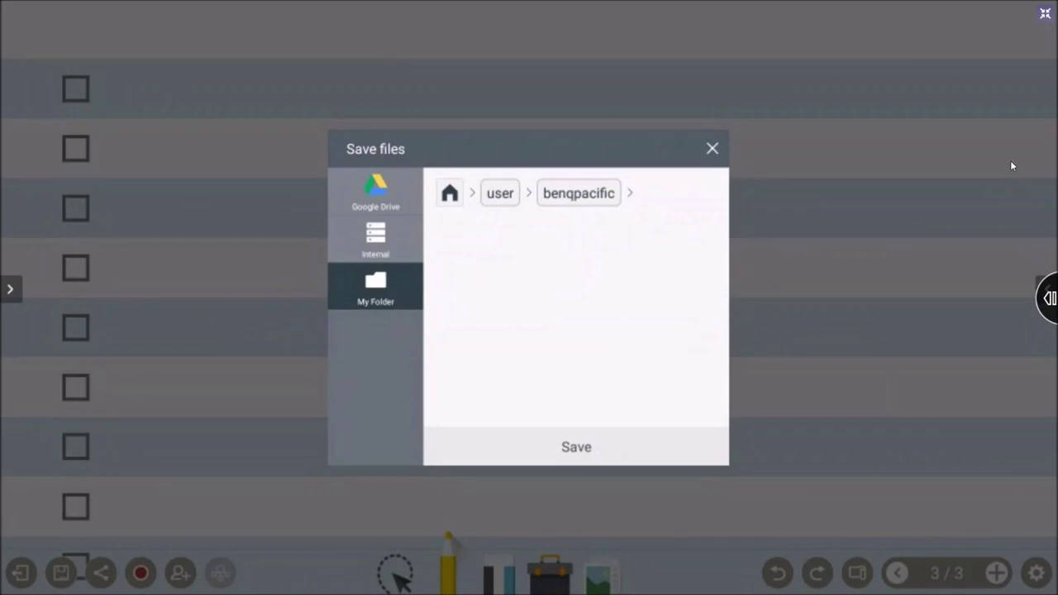
{"action": "left_click", "coordinate": [1011, 166]}
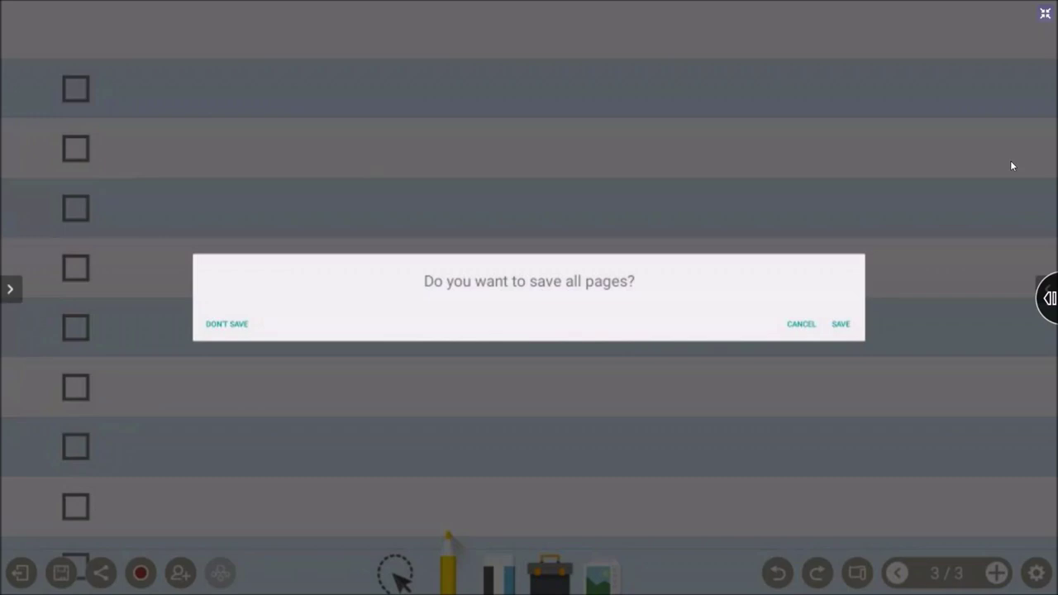
{"action": "left_click", "coordinate": [1011, 165]}
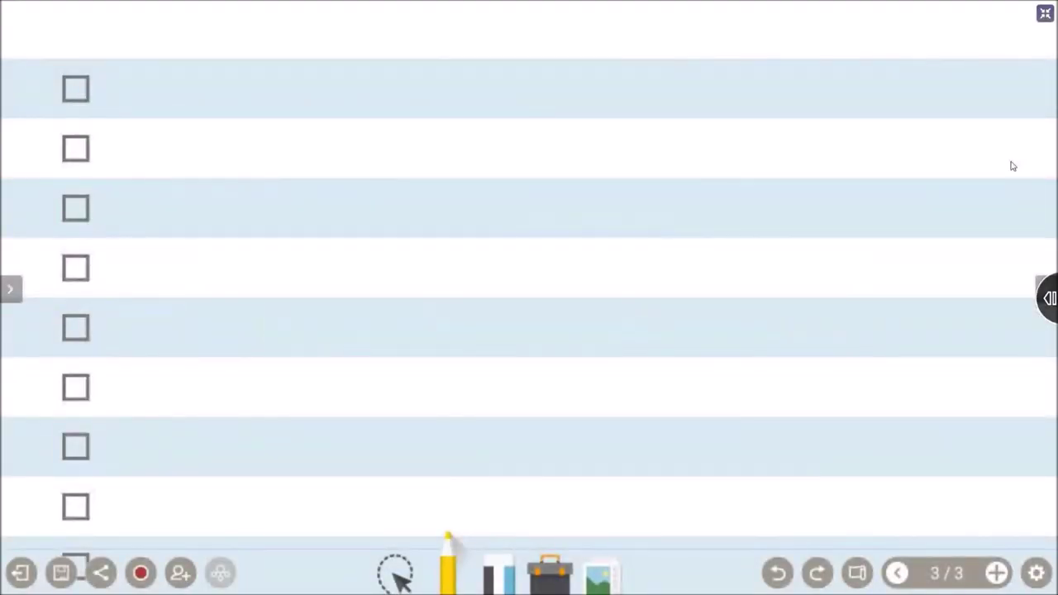
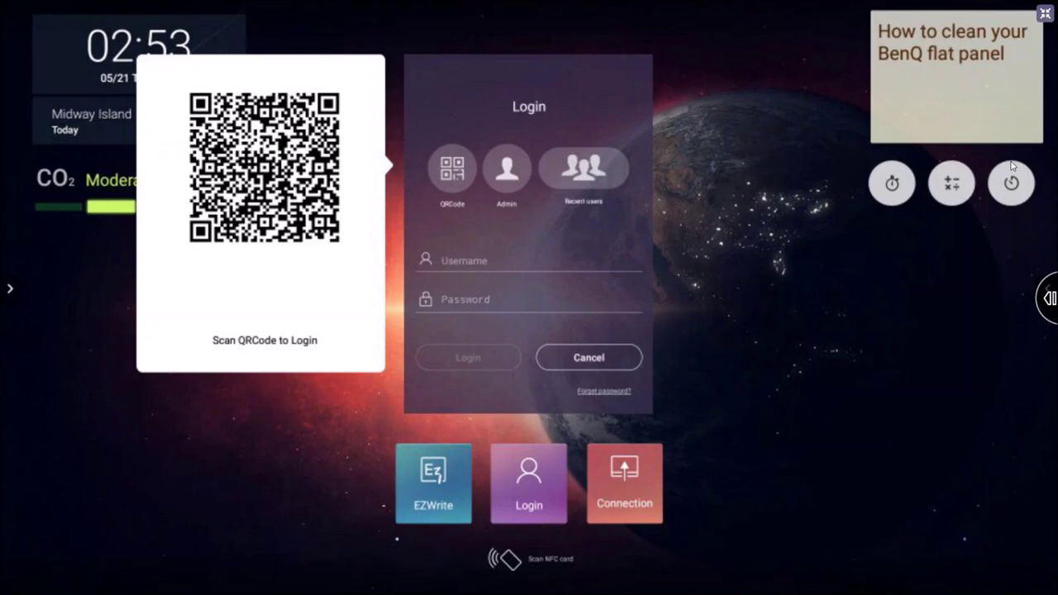
Dismiss the Login panel with Escape to reveal the EZWrite, Login and Connection tiles
{"action": "key", "text": "Escape"}
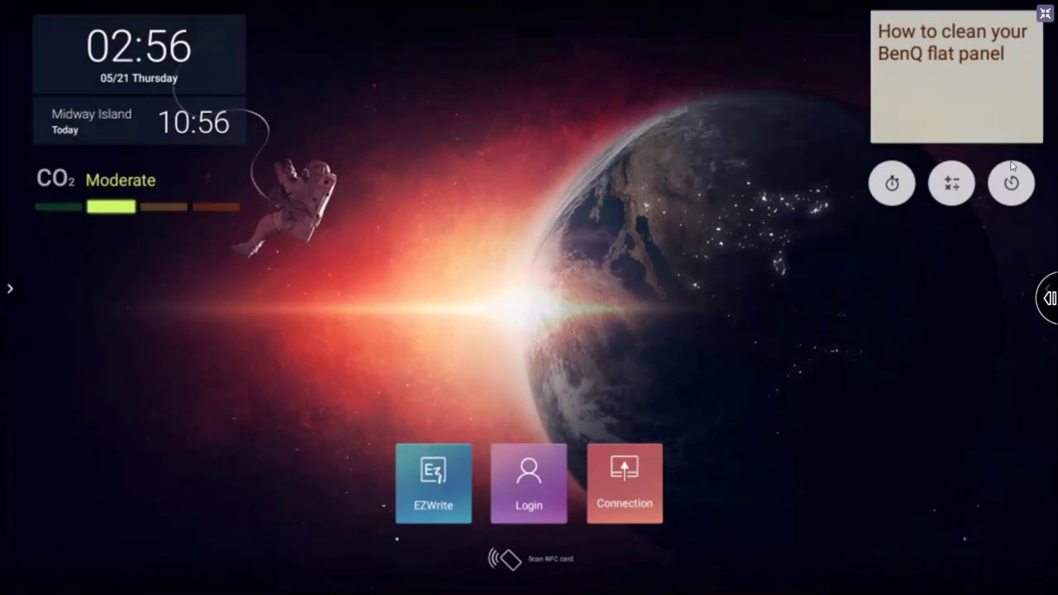
Launch TeamViewer QuickSupport and let it load to show this panel's device ID
{"action": "left_click", "coordinate": [1012, 165]}
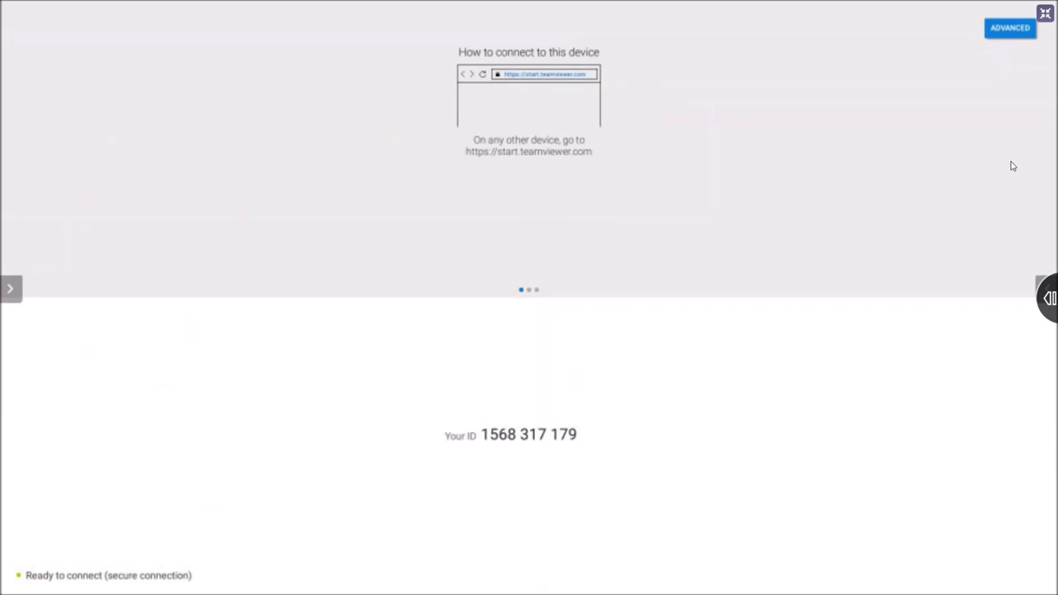
{"action": "mouse_move", "coordinate": [558, 380]}
{"action": "left_mouse_down"}
{"action": "mouse_move", "coordinate": [422, 420]}
{"action": "mouse_move", "coordinate": [649, 437]}
{"action": "mouse_move", "coordinate": [447, 409]}
{"action": "left_mouse_up"}
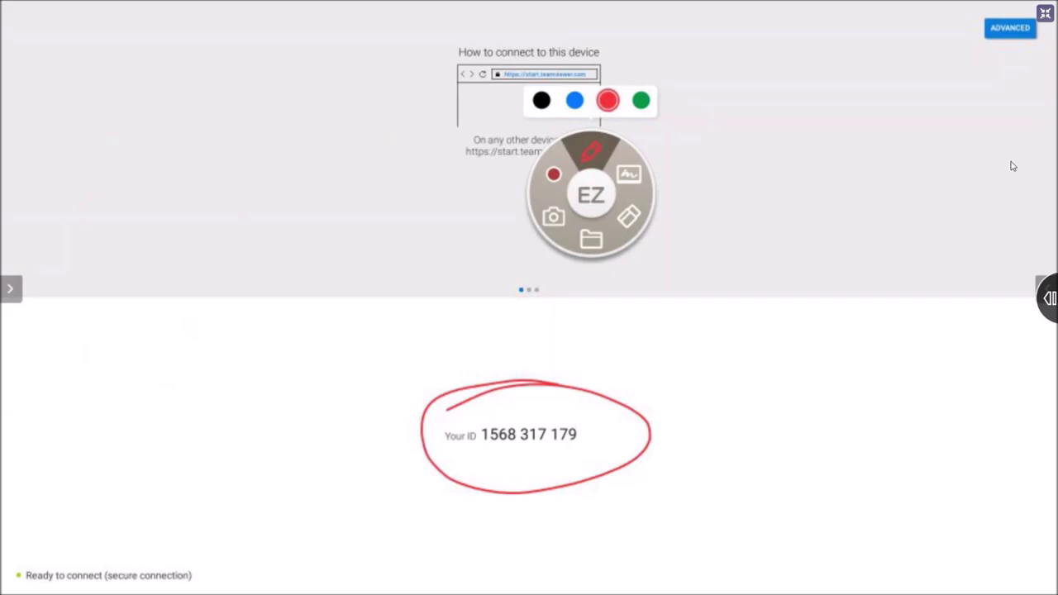
{"action": "key", "text": "Escape"}
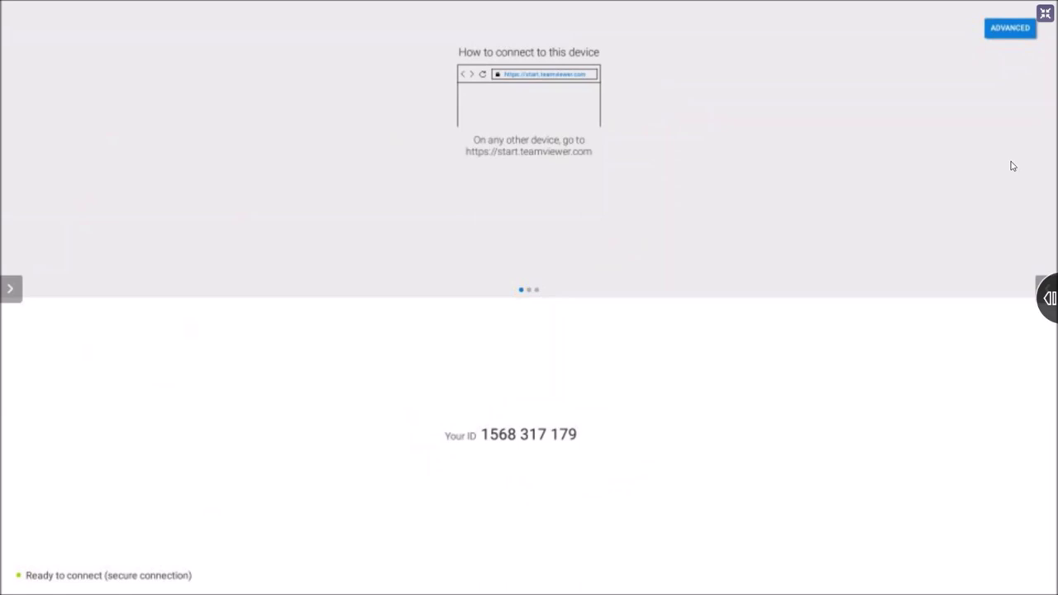
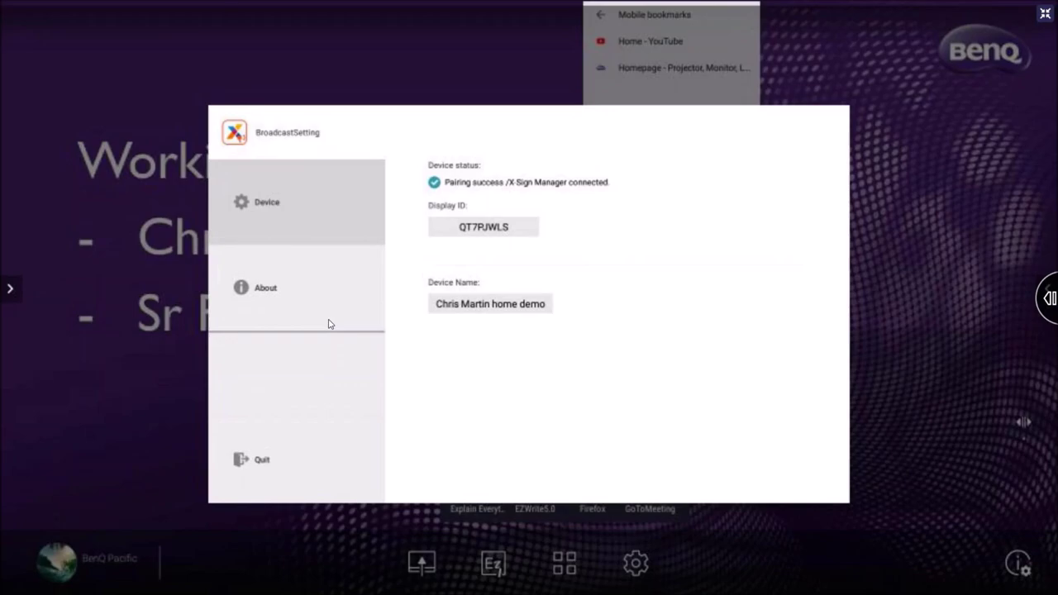
Dismiss BroadcastSetting, open AMS Files to its My Folder list, and exit full screen
{"action": "key", "text": "Escape"}
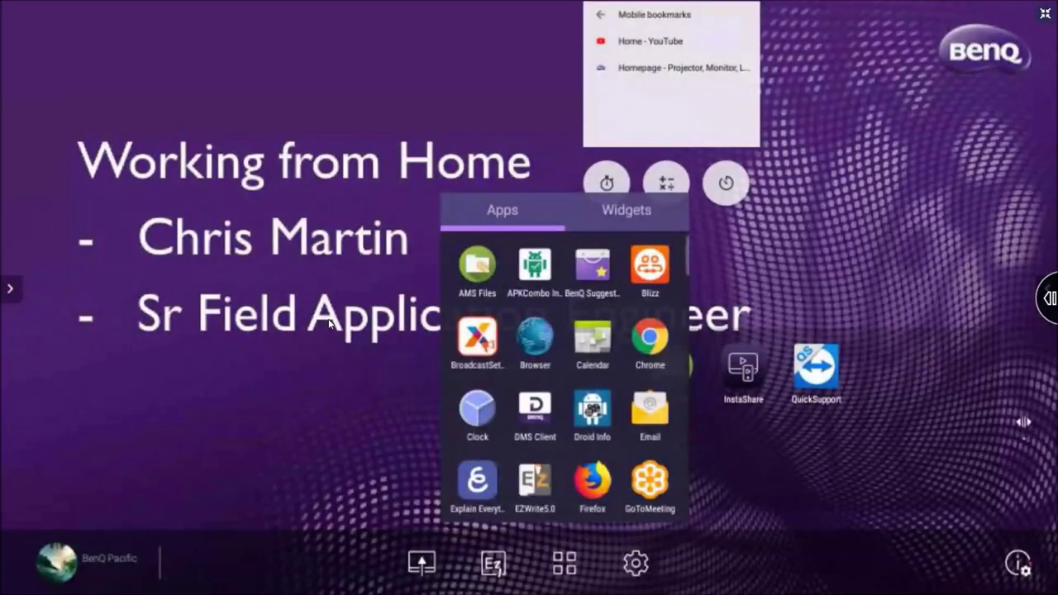
{"action": "left_click", "coordinate": [477, 265]}
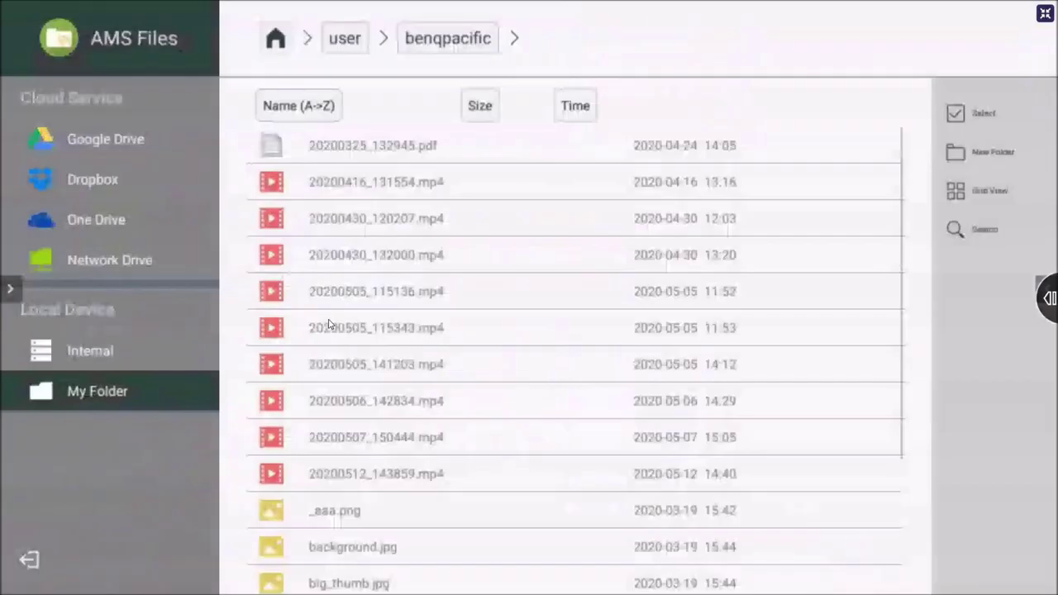
{"action": "left_click", "coordinate": [1045, 14]}
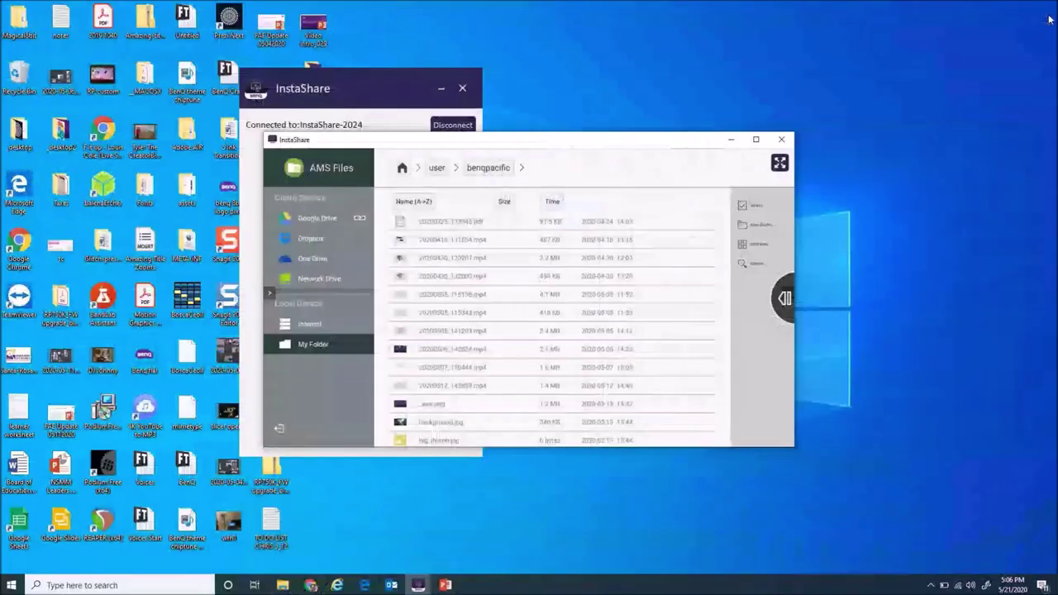
Close the AMS Files mirror and re-mirror the BenQ launcher full screen via Screen Mirror
{"action": "left_click", "coordinate": [732, 140]}
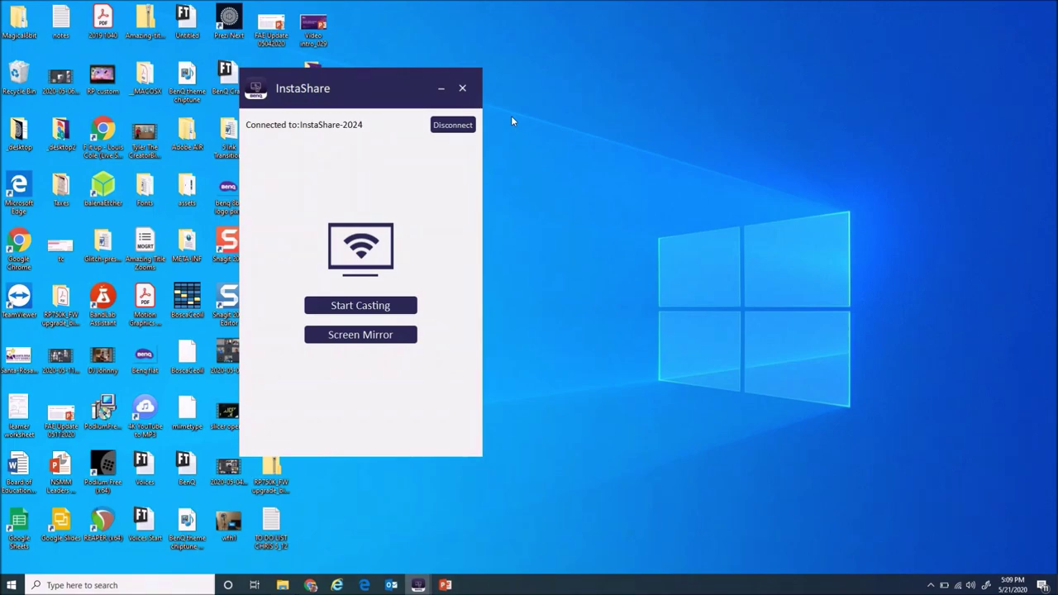
{"action": "left_click", "coordinate": [360, 339]}
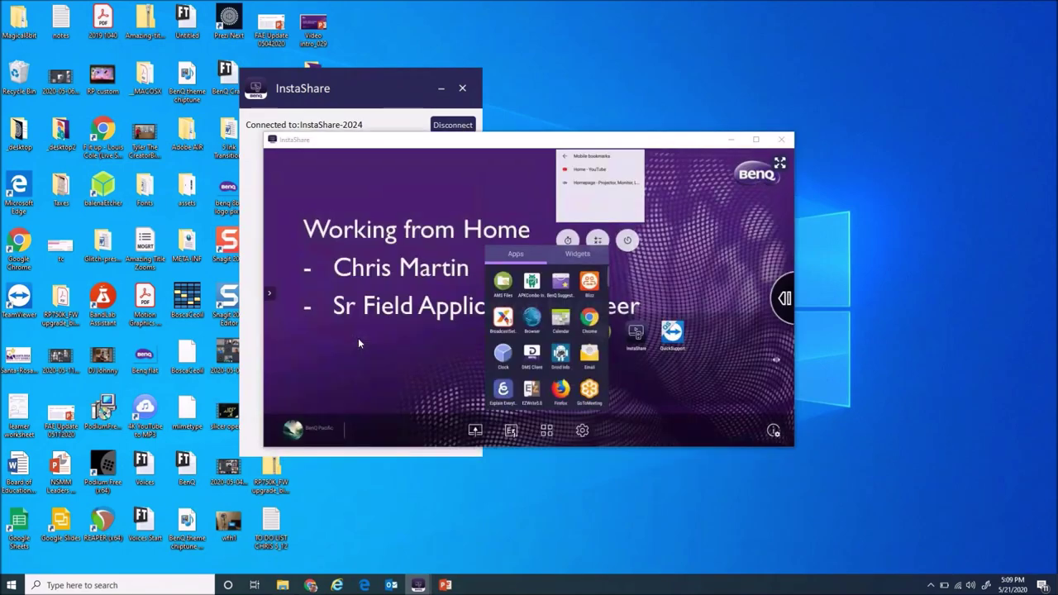
{"action": "left_click", "coordinate": [778, 165]}
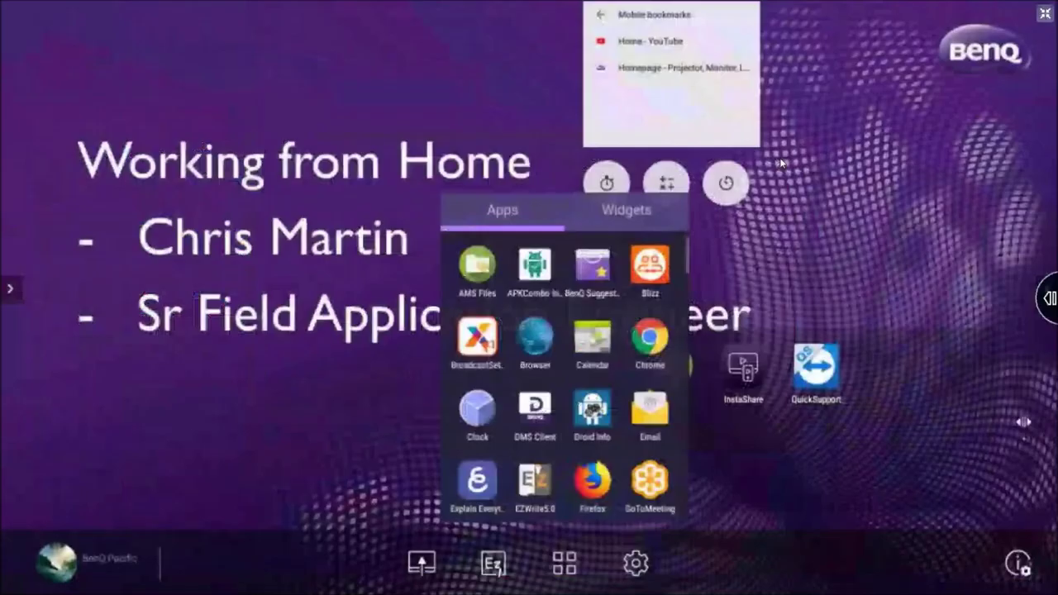